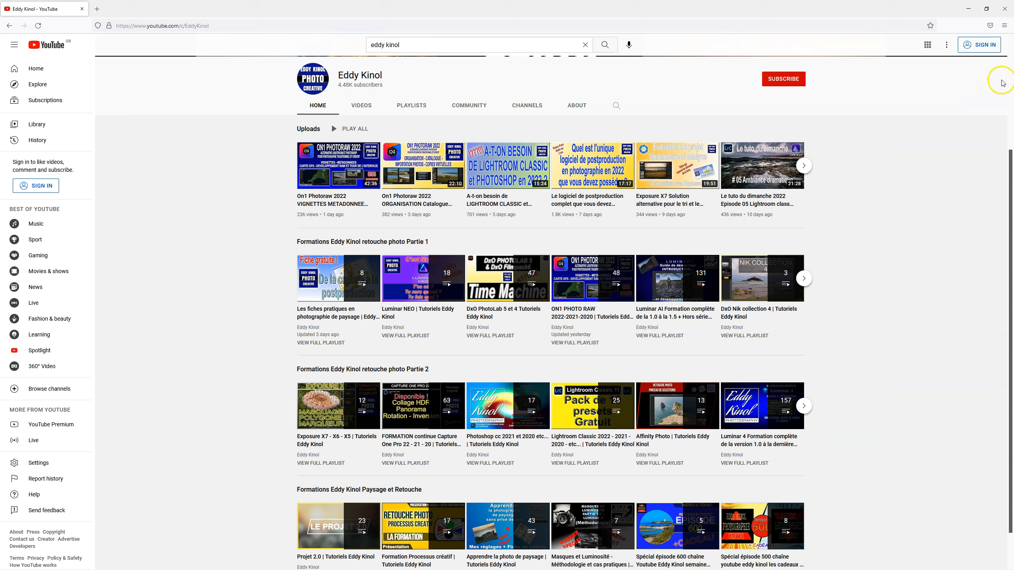
# - Switch from the YouTube channel to the photography website and look through its Packs page of free downloads down to the end
pyautogui.click(968, 11)
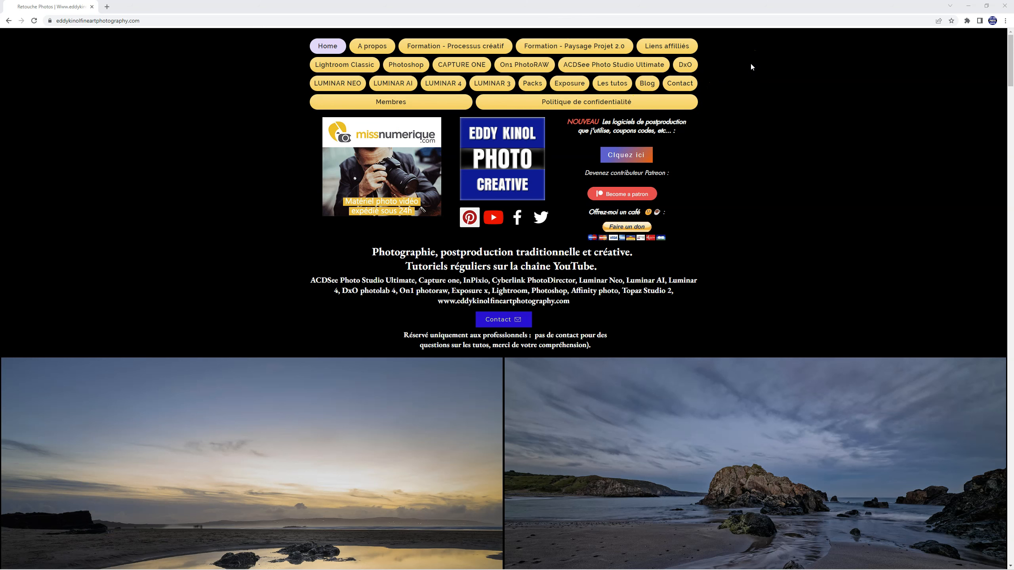
pyautogui.click(537, 85)
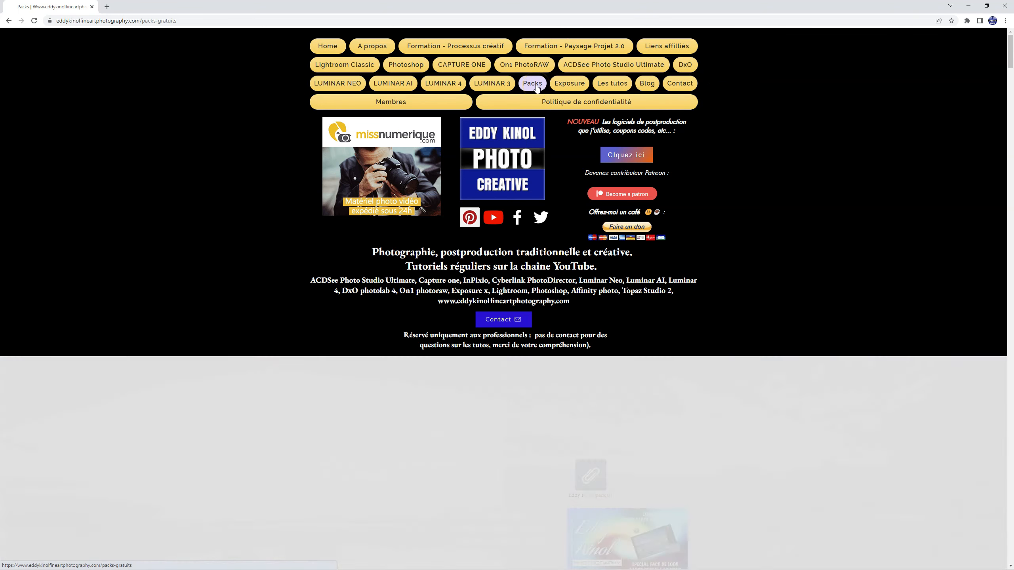
pyautogui.scroll(-3, 795, 321)
pyautogui.scroll(-15, 771, 330)
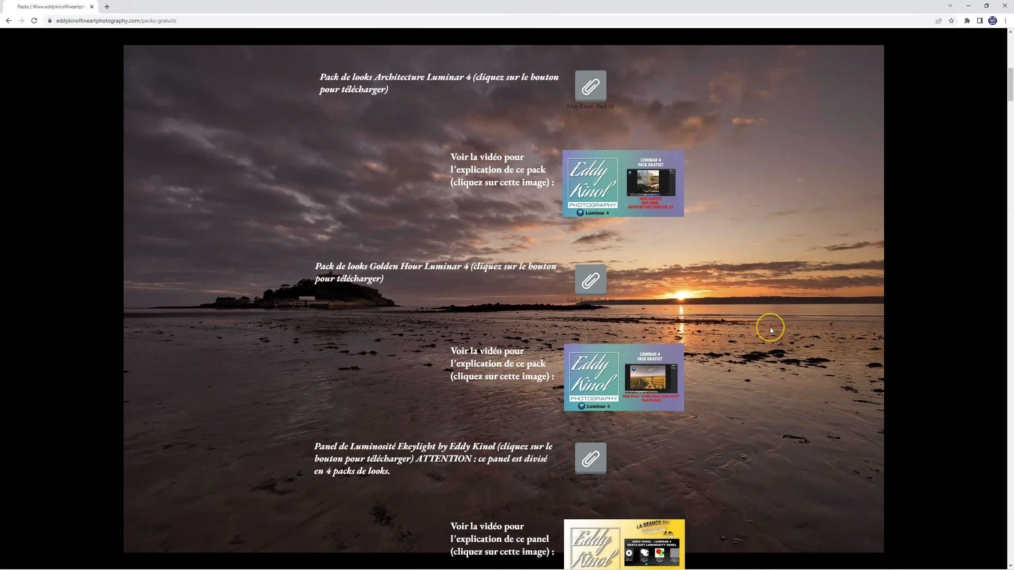
pyautogui.scroll(-20, 771, 330)
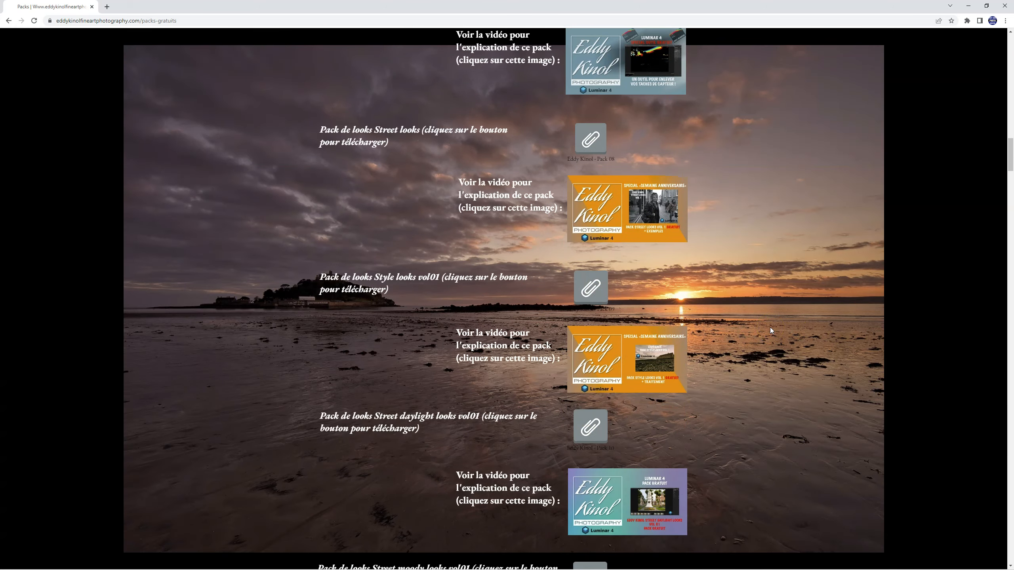
pyautogui.scroll(-20, 770, 330)
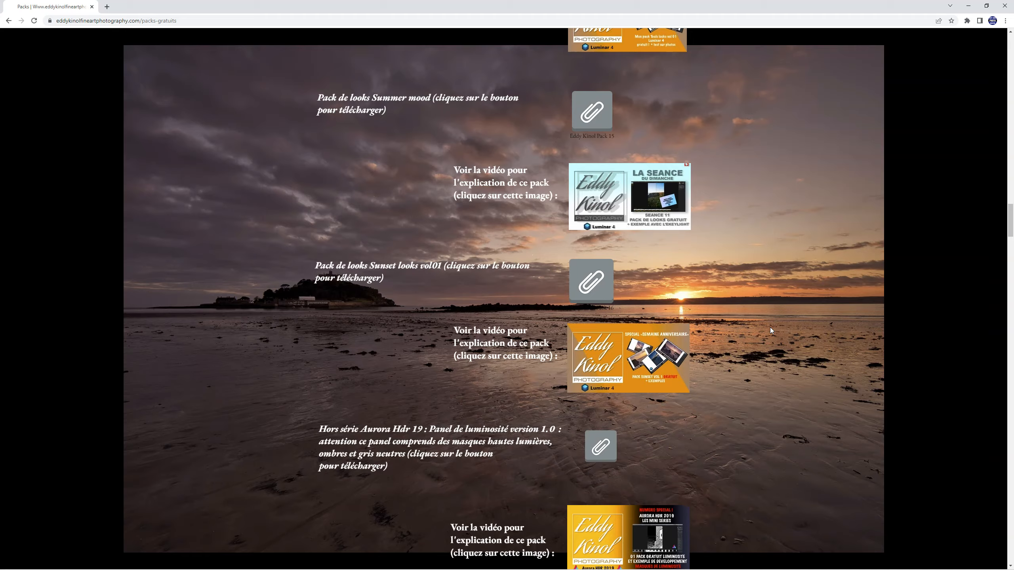
pyautogui.scroll(-20, 771, 330)
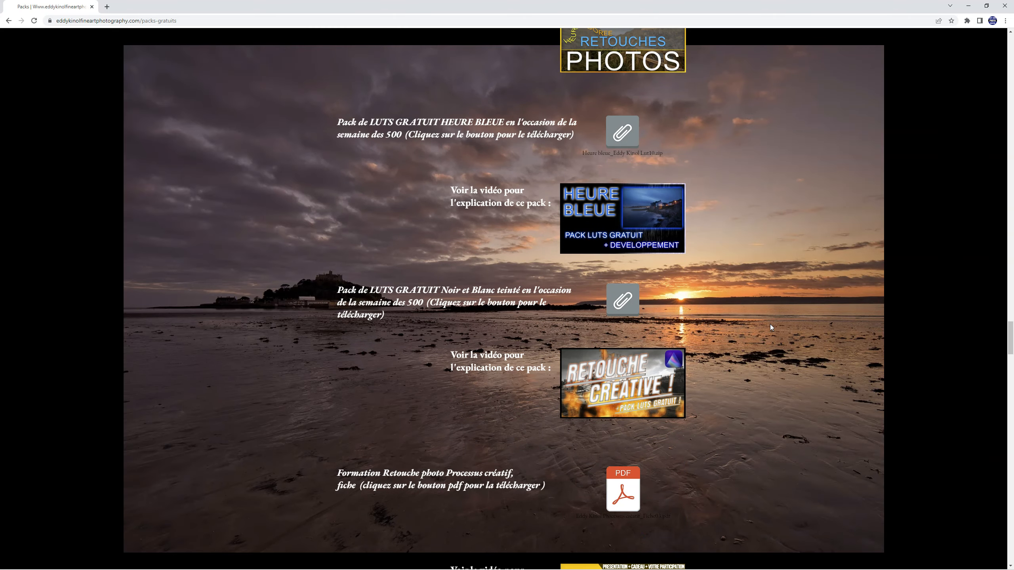
pyautogui.scroll(-4, 770, 325)
pyautogui.scroll(-13, 770, 324)
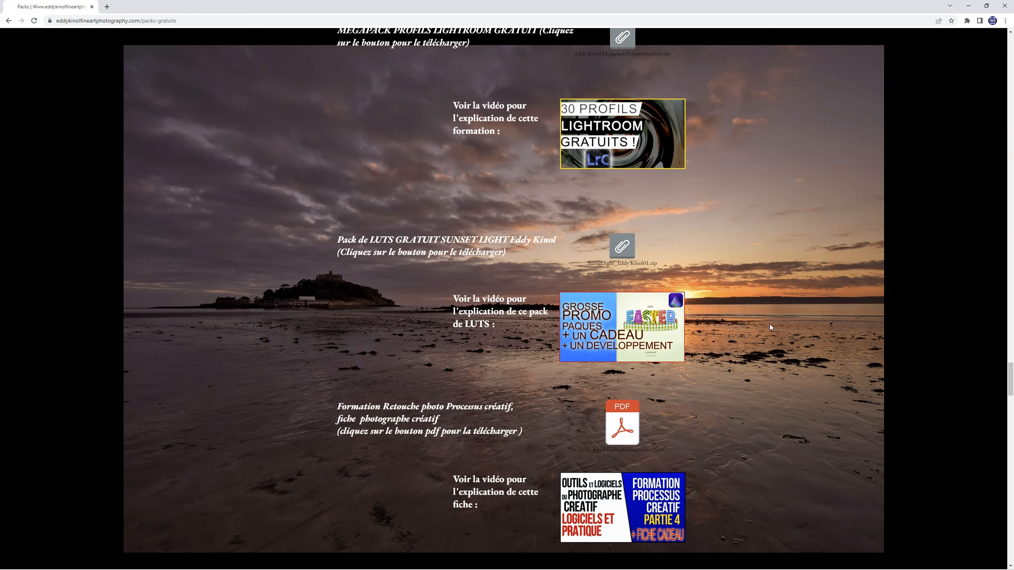
pyautogui.scroll(-4, 770, 325)
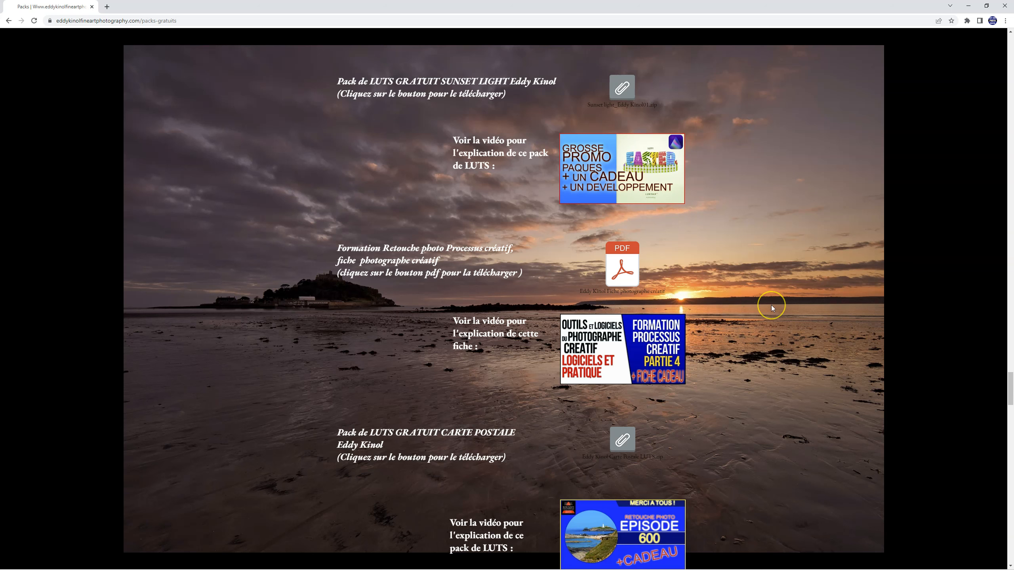
pyautogui.scroll(-13, 772, 305)
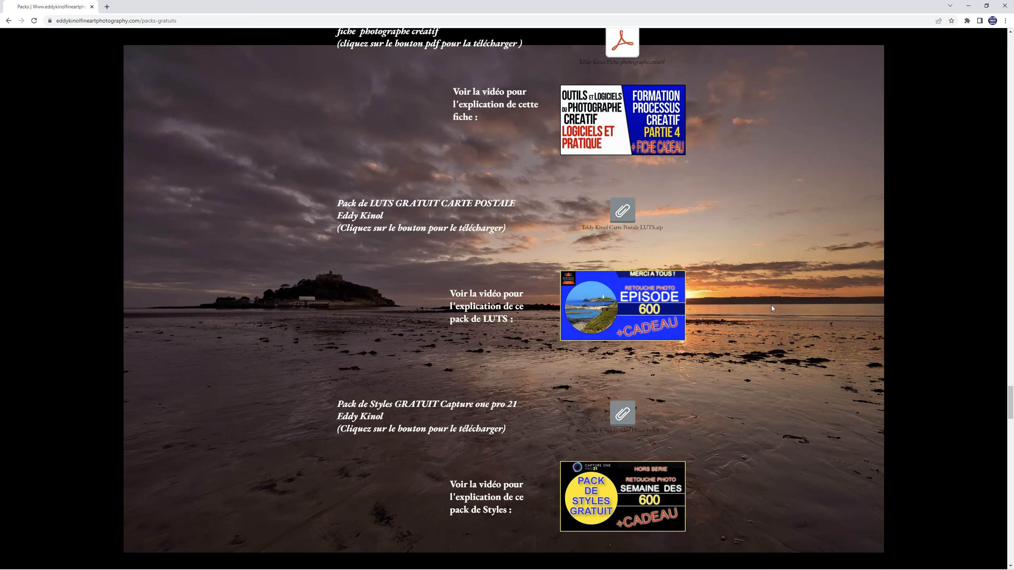
pyautogui.scroll(-4, 722, 254)
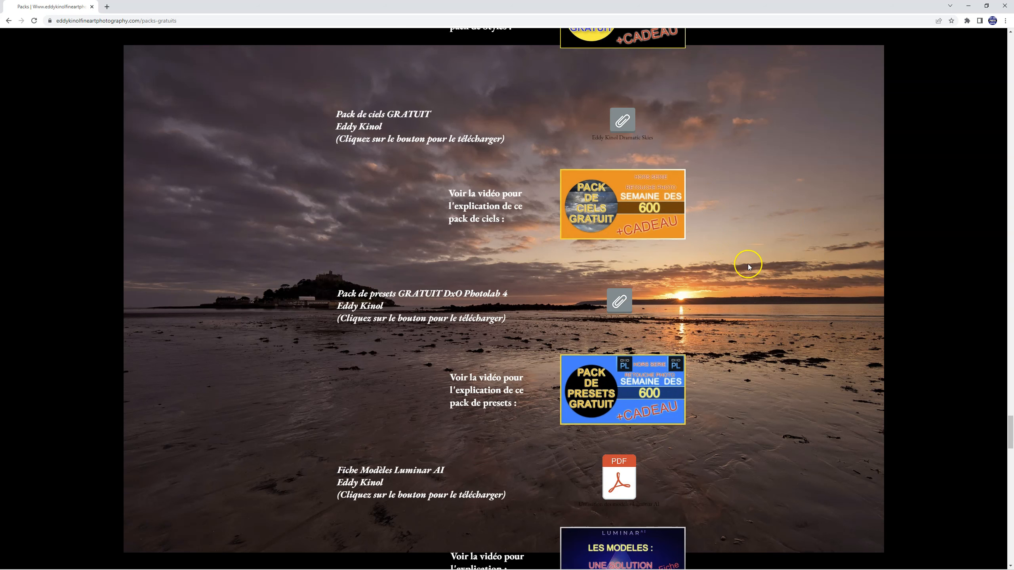
pyautogui.scroll(-5, 727, 251)
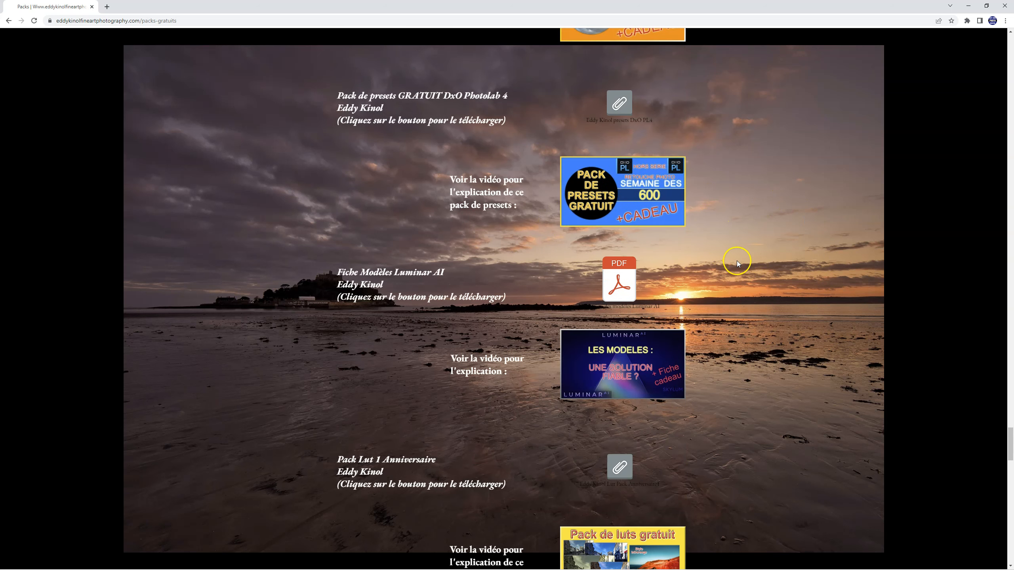
pyautogui.scroll(-17, 736, 245)
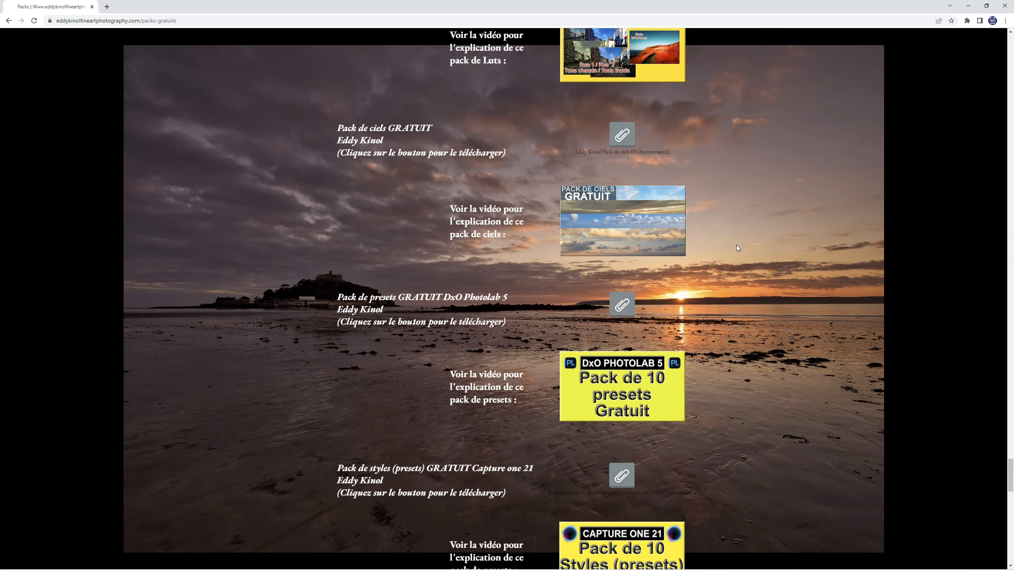
pyautogui.scroll(-6, 760, 272)
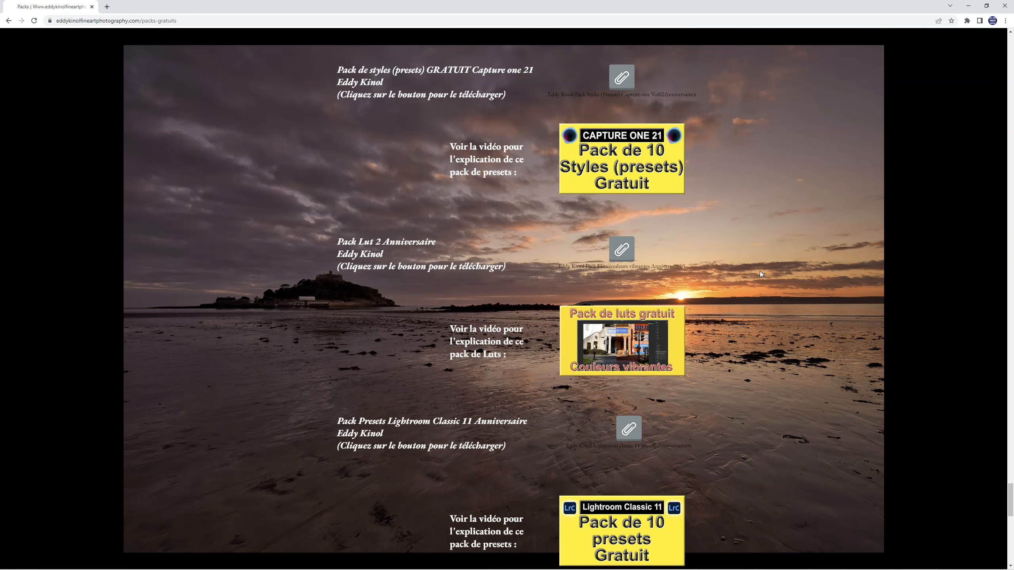
pyautogui.scroll(-13, 762, 278)
pyautogui.scroll(-5, 772, 289)
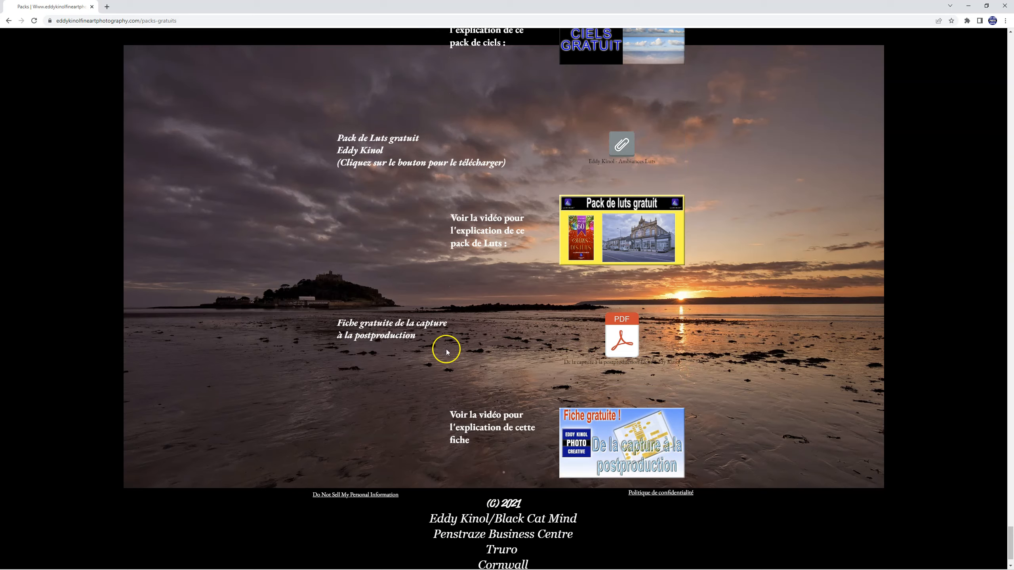
# - Open the website's Liens affiliés page and look through the recommended post-production software and its coupon offers
pyautogui.click(662, 44)
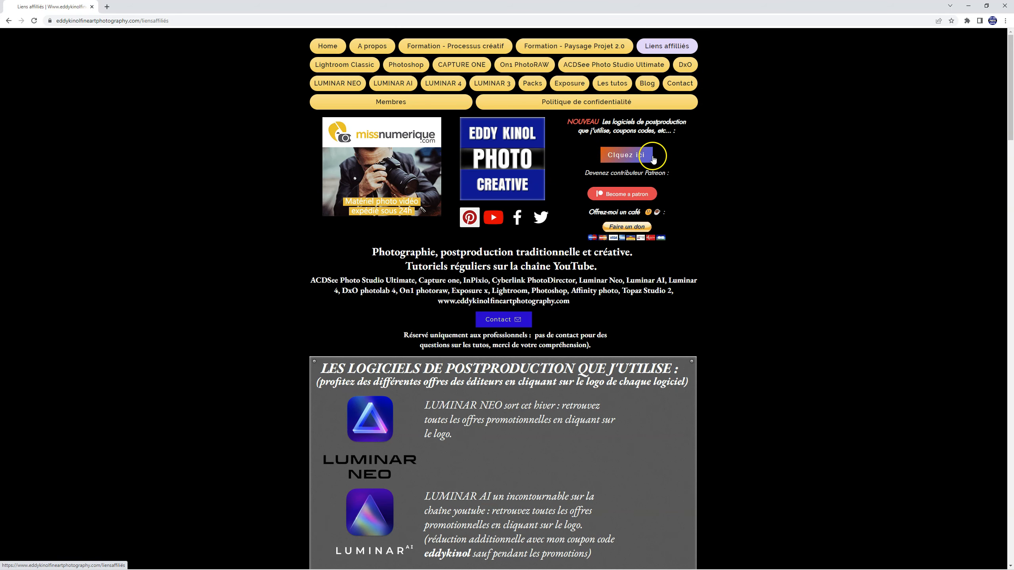
pyautogui.scroll(-9, 422, 178)
pyautogui.scroll(5, 422, 178)
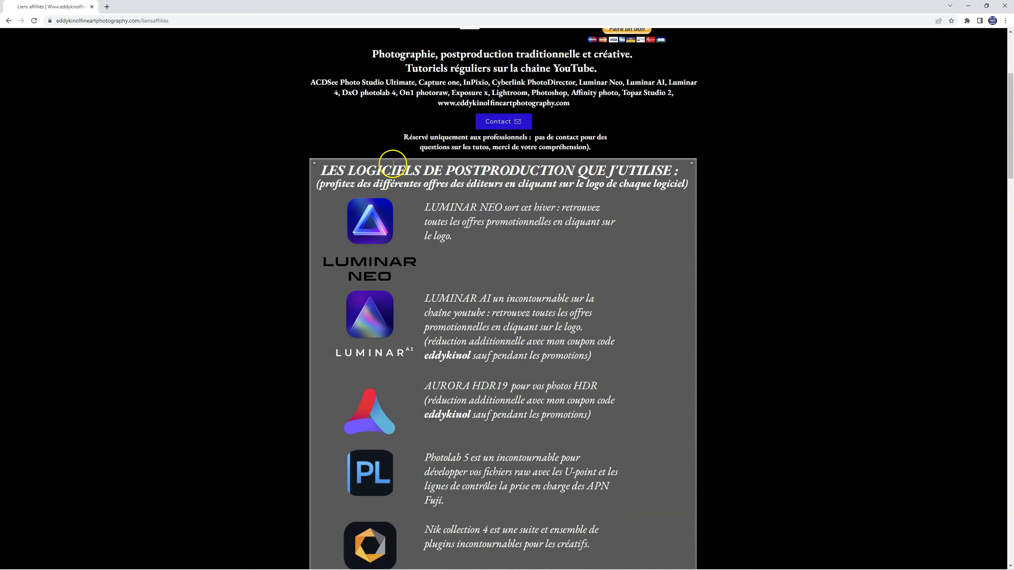
pyautogui.scroll(-15, 392, 220)
pyautogui.scroll(-20, 394, 228)
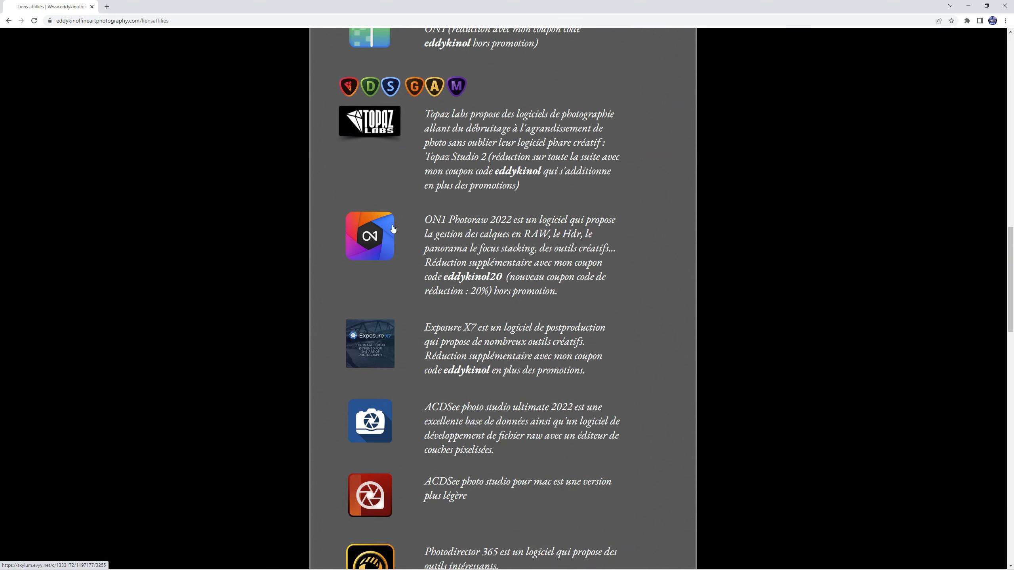
pyautogui.scroll(-14, 393, 228)
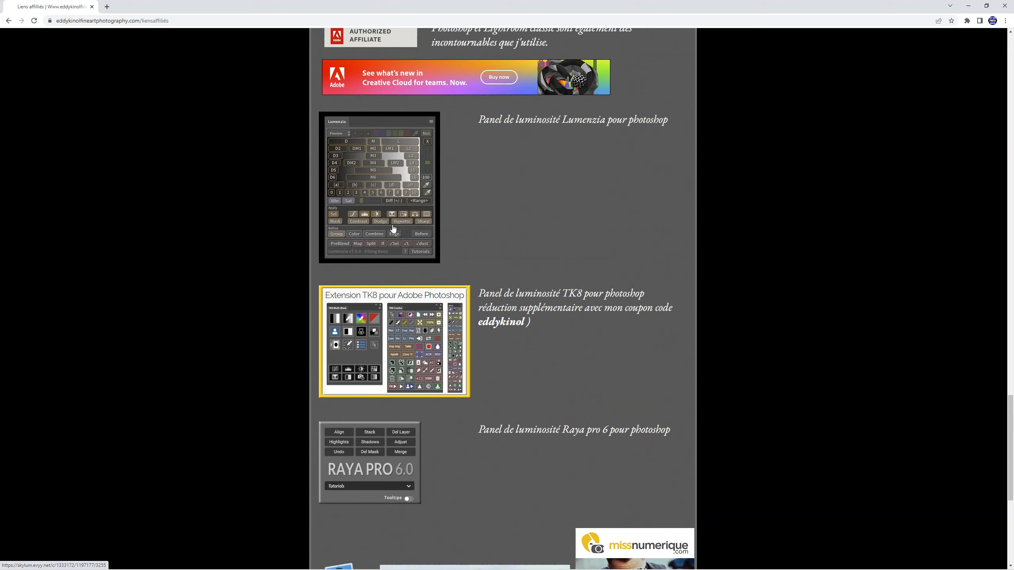
pyautogui.scroll(20, 385, 311)
pyautogui.scroll(20, 375, 426)
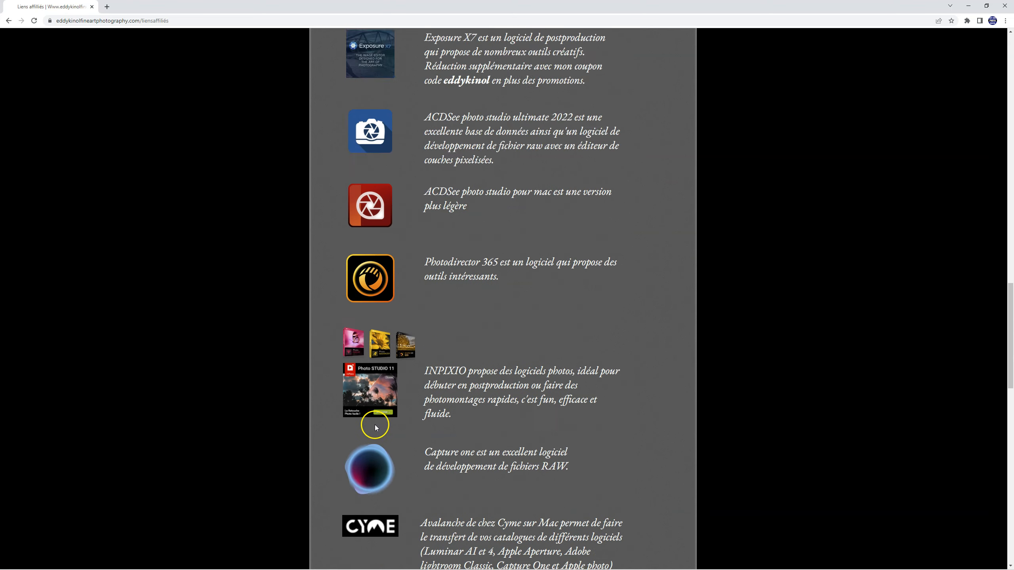
pyautogui.scroll(12, 376, 424)
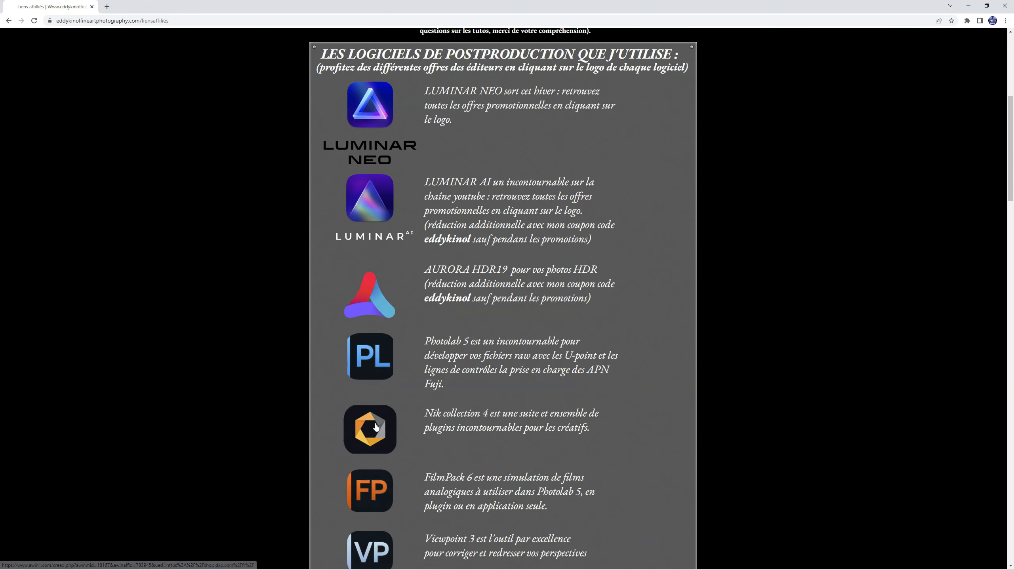
pyautogui.scroll(-7, 672, 372)
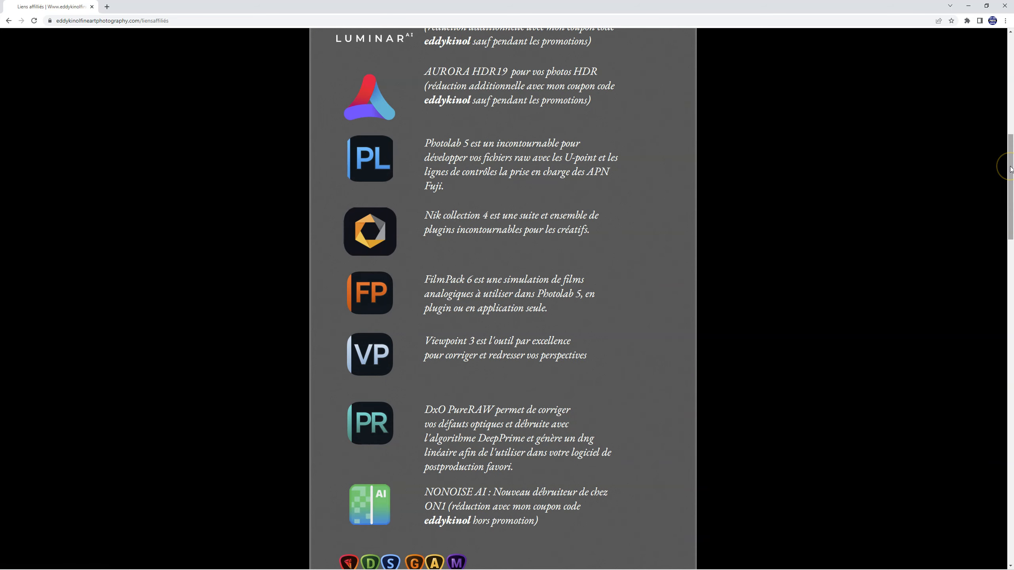
pyautogui.moveTo(1011, 170); pyautogui.dragTo(1002, 484)
pyautogui.scroll(-2, 437, 384)
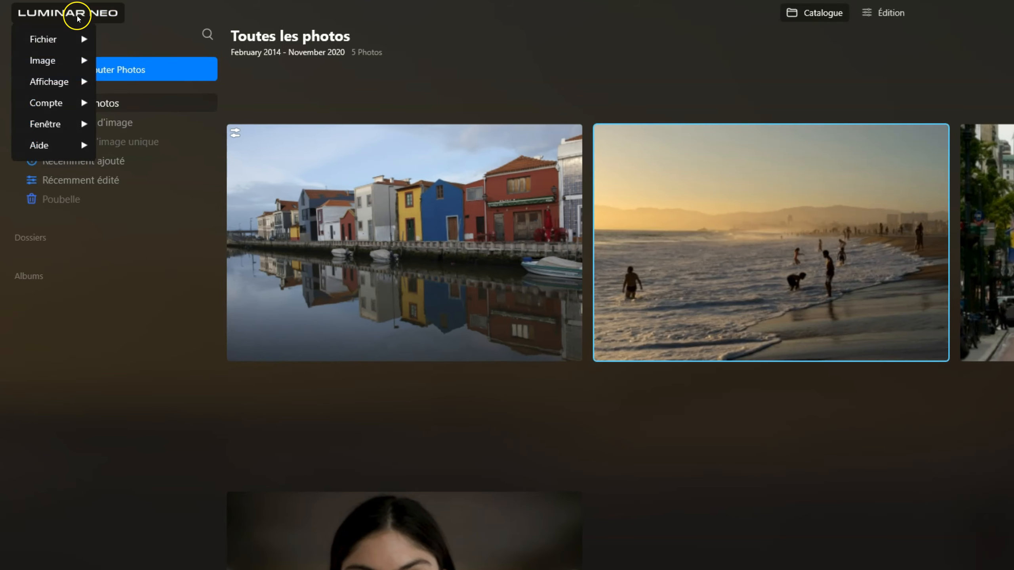
pyautogui.click(77, 16)
pyautogui.click(78, 15)
pyautogui.click(78, 16)
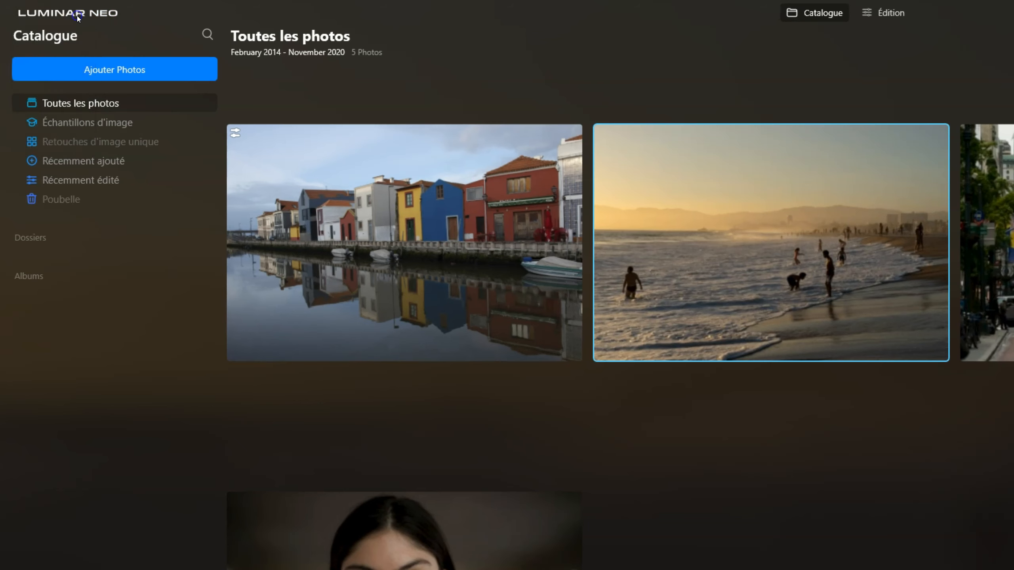
# - Add the folder "Fichiers type RAW" to the Luminar Neo catalogue and look through its photos
pyautogui.click(126, 66)
pyautogui.doubleClick(193, 150)
pyautogui.doubleClick(163, 130)
pyautogui.click(758, 322)
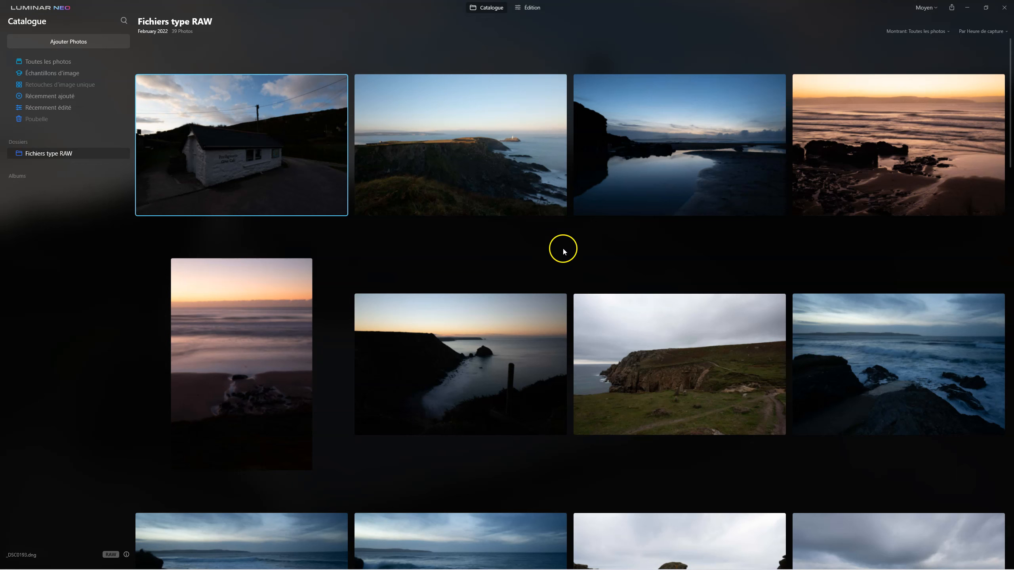
pyautogui.scroll(-5, 442, 262)
pyautogui.scroll(-12, 442, 267)
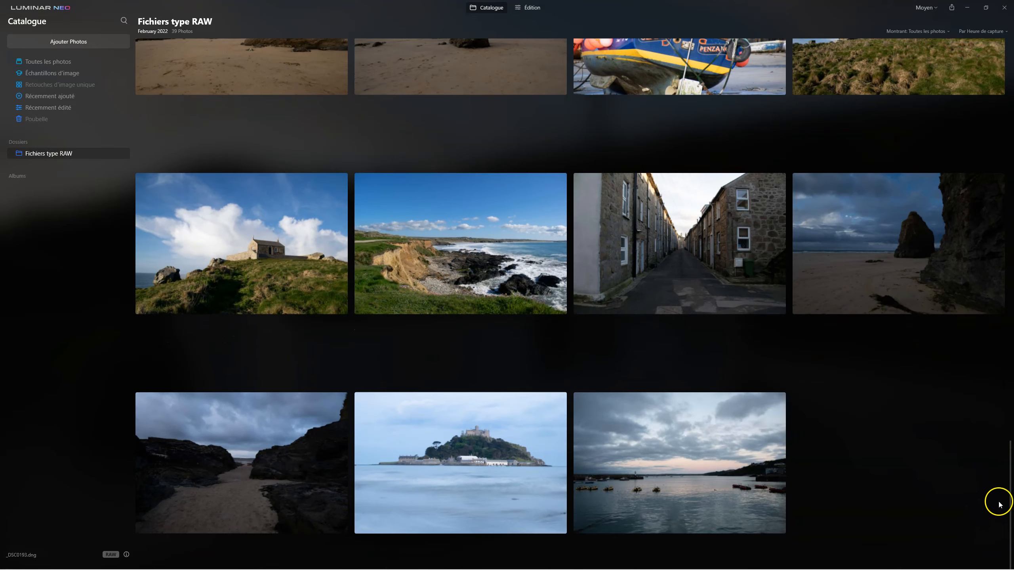
pyautogui.moveTo(1000, 505); pyautogui.dragTo(1011, 120)
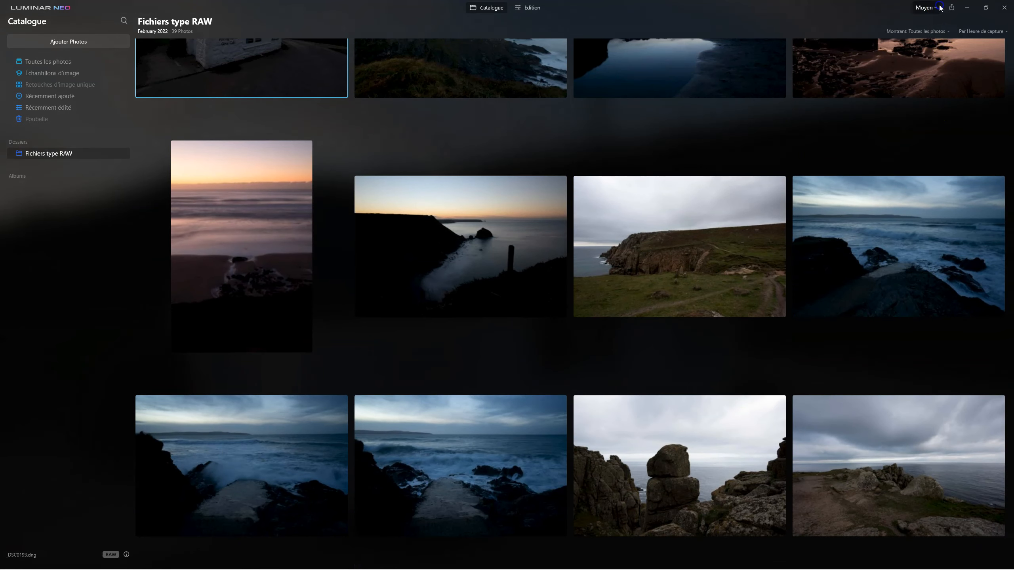
# - Try the catalogue thumbnail sizes Grand format and La plus grande
pyautogui.click(926, 7)
pyautogui.click(926, 24)
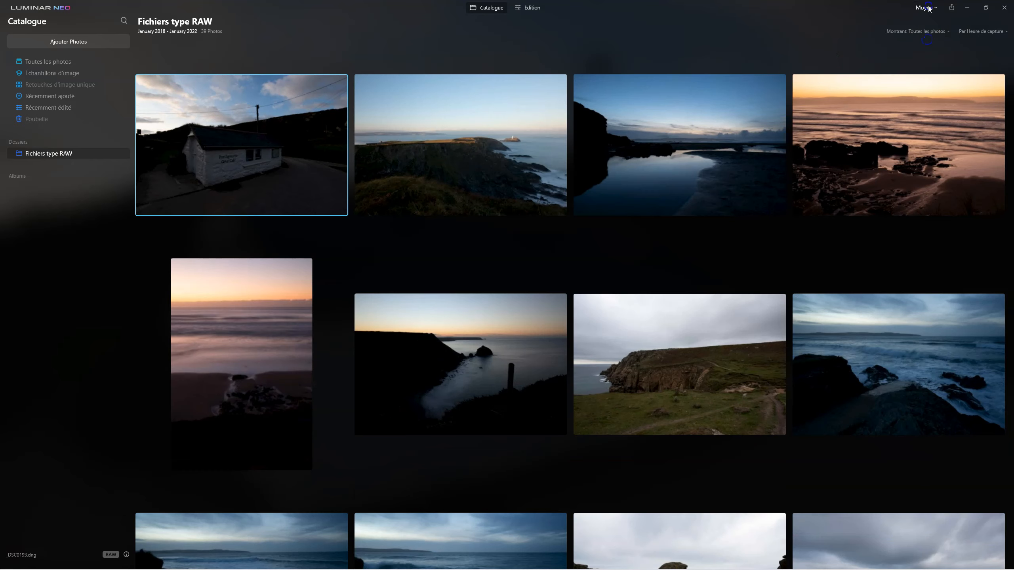
pyautogui.click(926, 7)
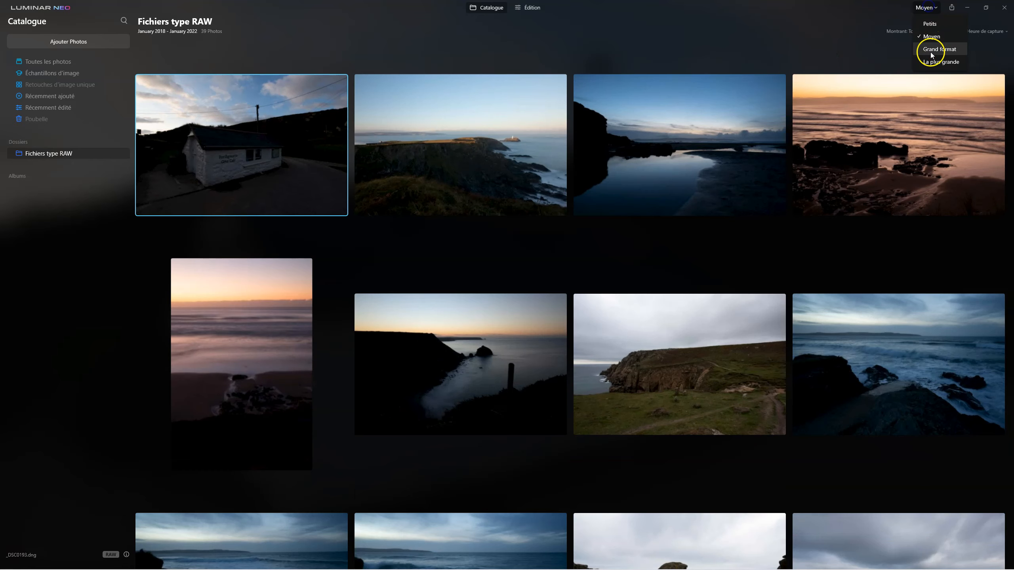
pyautogui.click(928, 49)
pyautogui.click(918, 7)
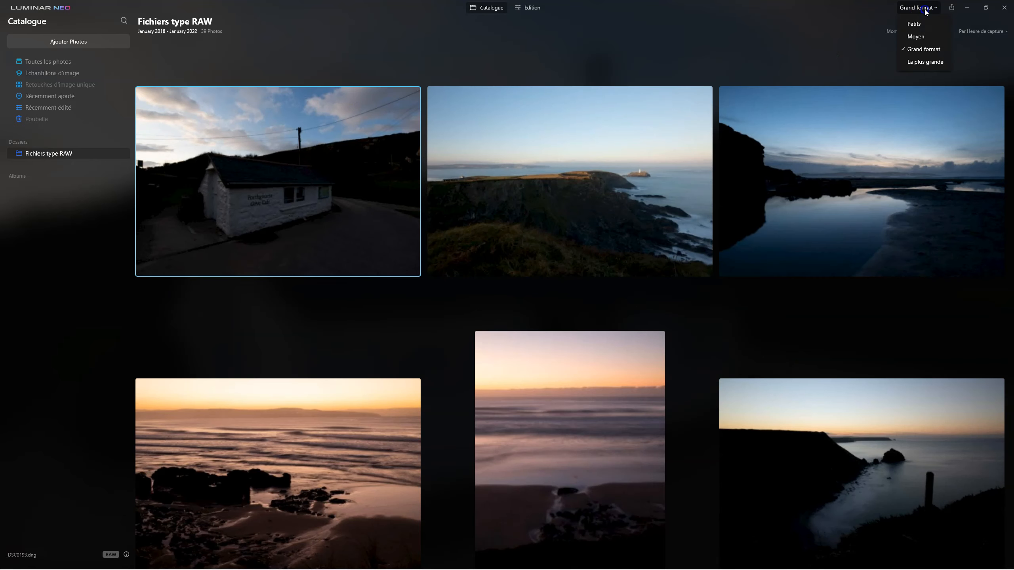
pyautogui.click(926, 61)
# - Set the catalogue thumbnail size to Petits and look over the photo grid
pyautogui.click(926, 8)
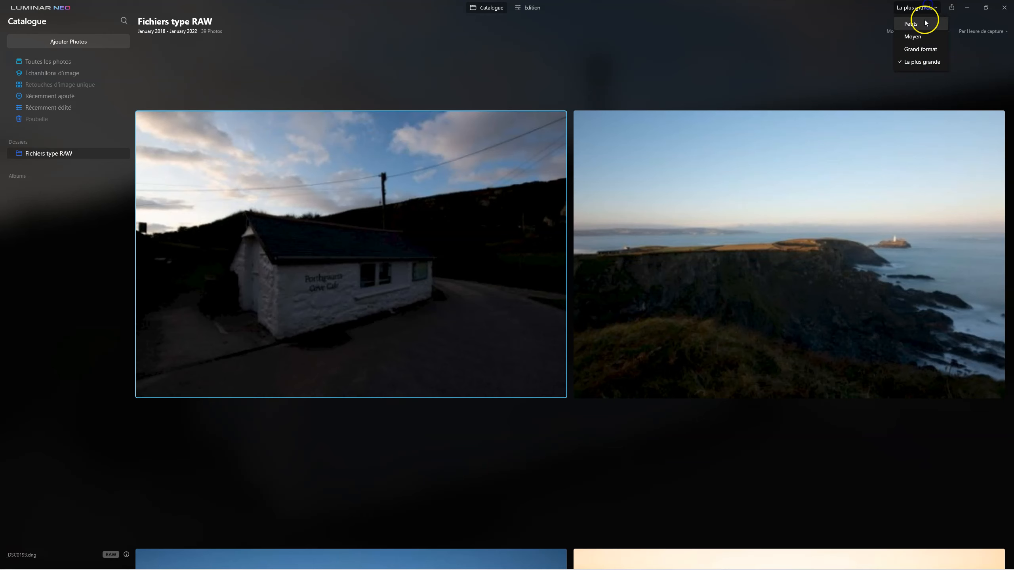
pyautogui.click(925, 23)
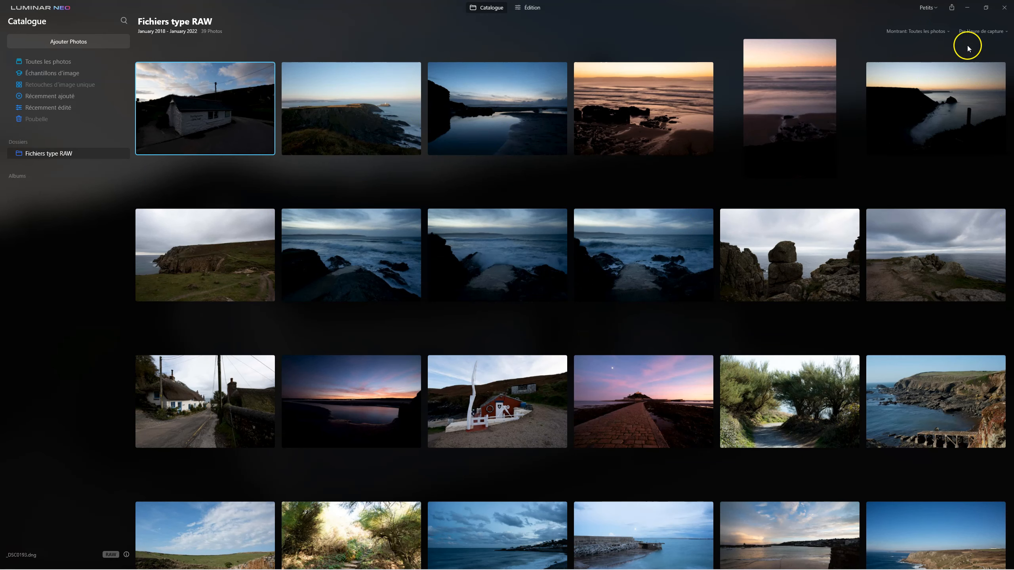
pyautogui.scroll(-3, 858, 221)
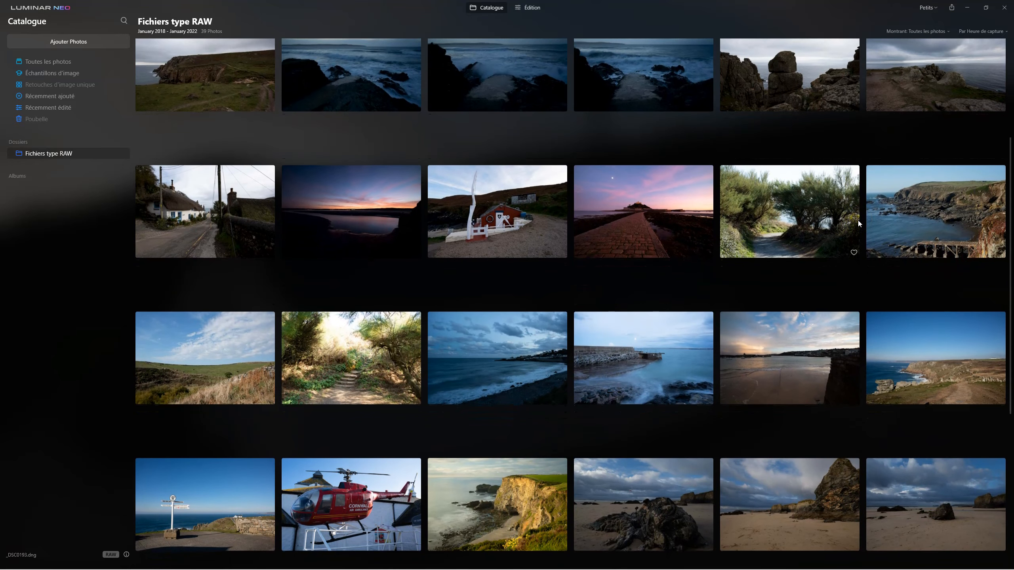
pyautogui.scroll(3, 858, 221)
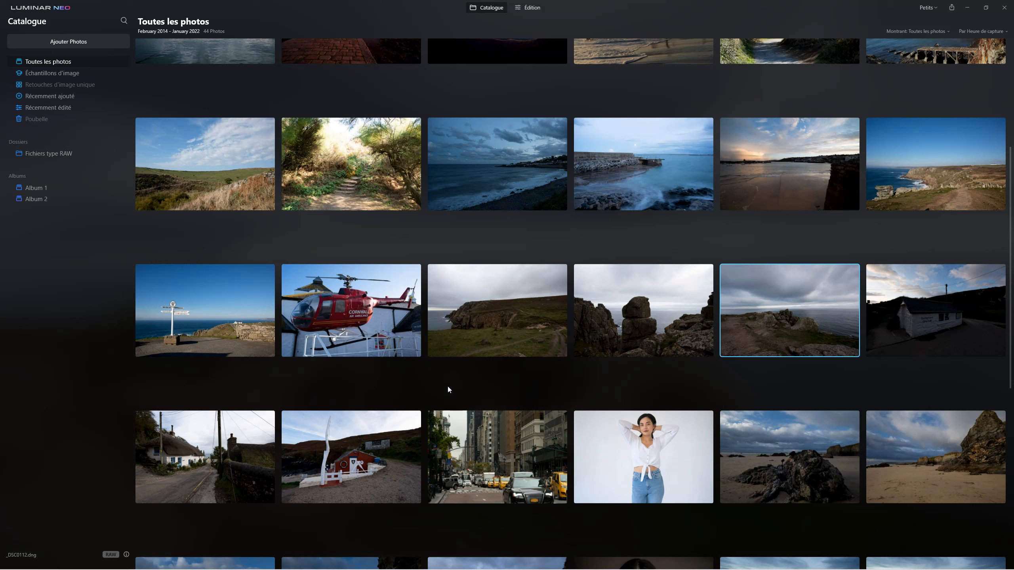
# - Open the cloudy coastal rocks photo in single-image view and switch to the thatched cottage street photo
pyautogui.click(798, 311)
pyautogui.doubleClick(797, 311)
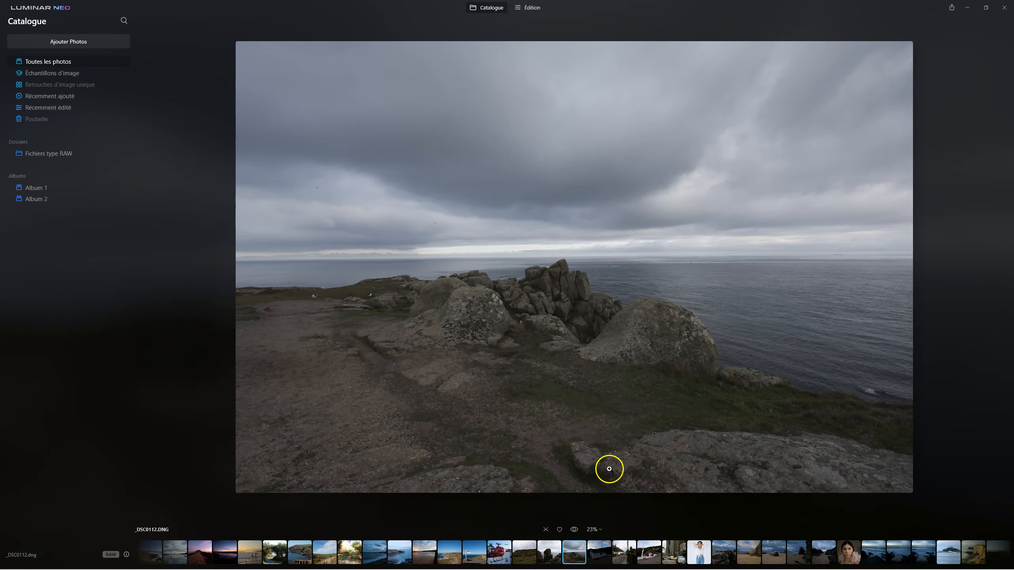
pyautogui.click(628, 555)
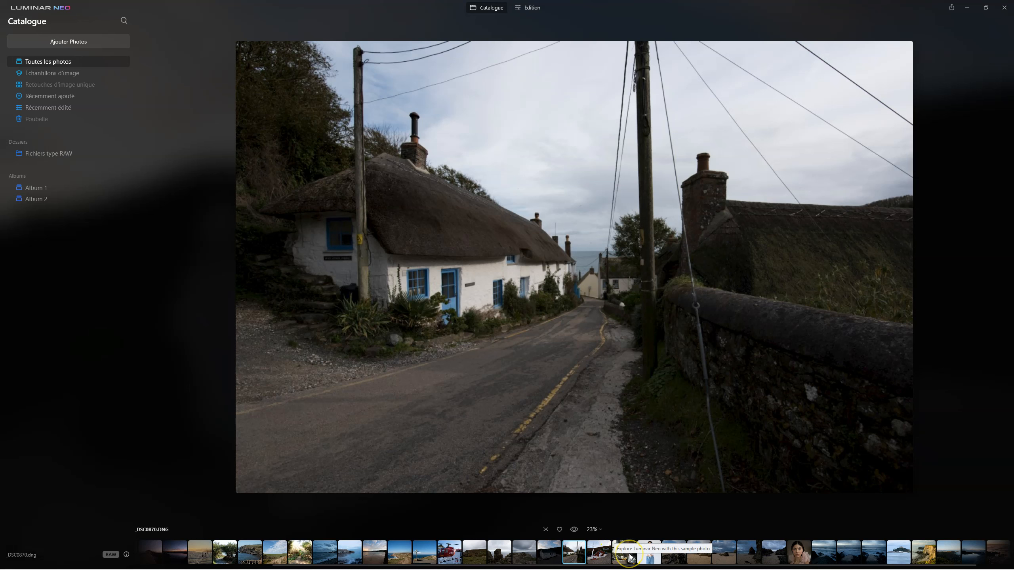
# - View the rock stack beach photo and the sandy passage between rocks photo full size, and return to the catalogue grid
pyautogui.click(649, 554)
pyautogui.click(703, 556)
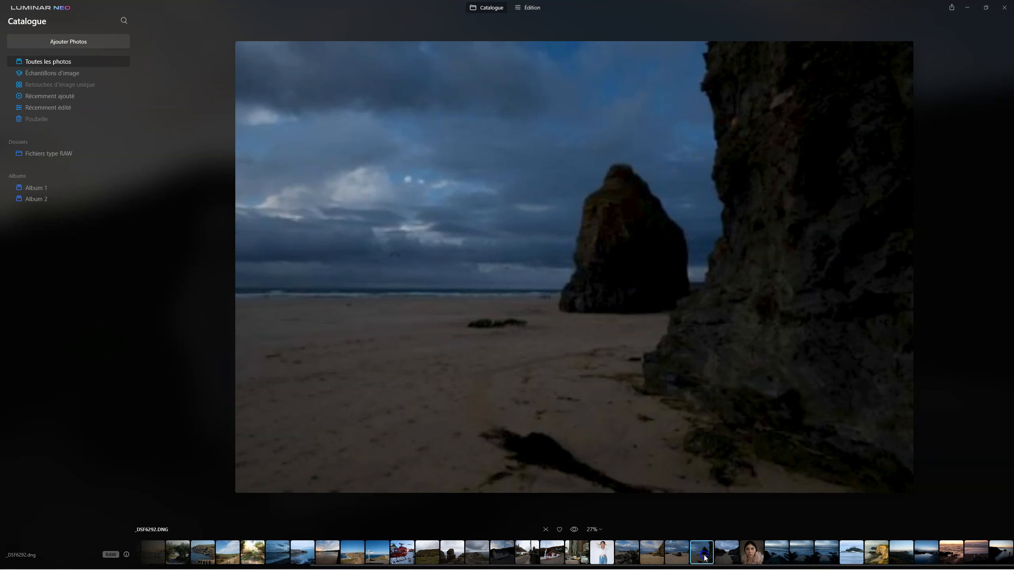
pyautogui.click(738, 561)
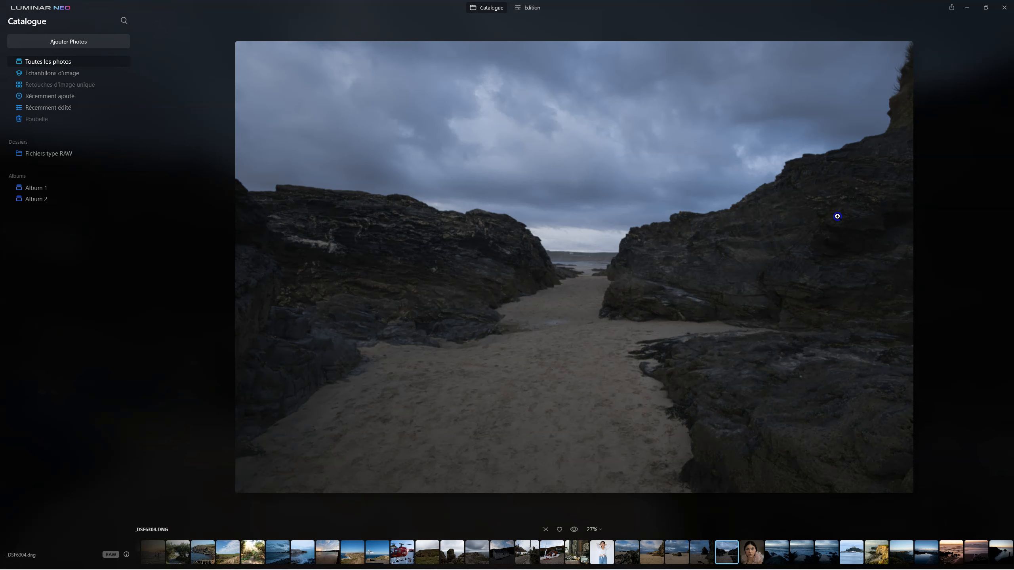
pyautogui.doubleClick(530, 283)
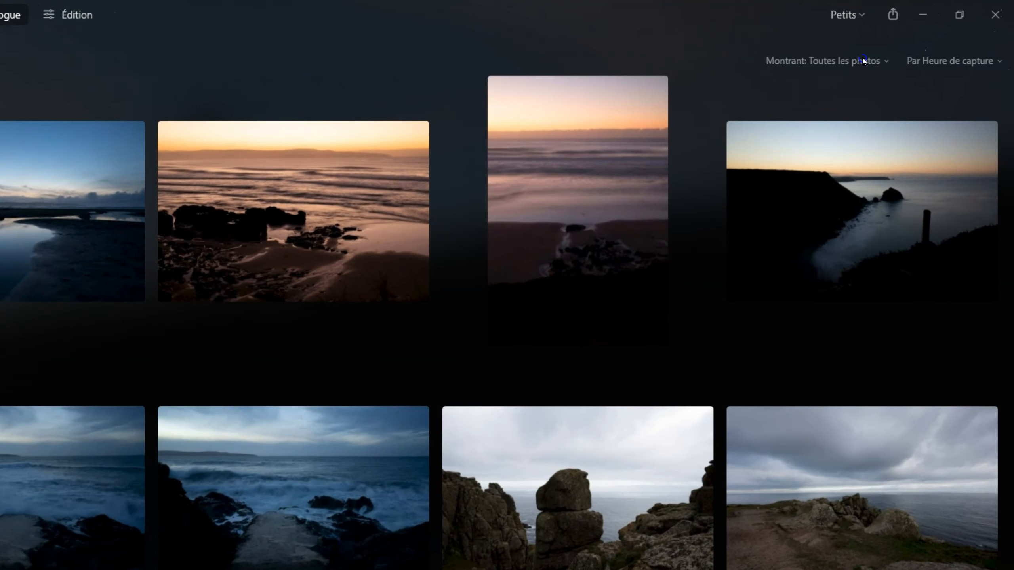
# - Mark the coastal headland photo in Fichiers type RAW as a favourite and filter the folder to show only Favoris
pyautogui.click(862, 59)
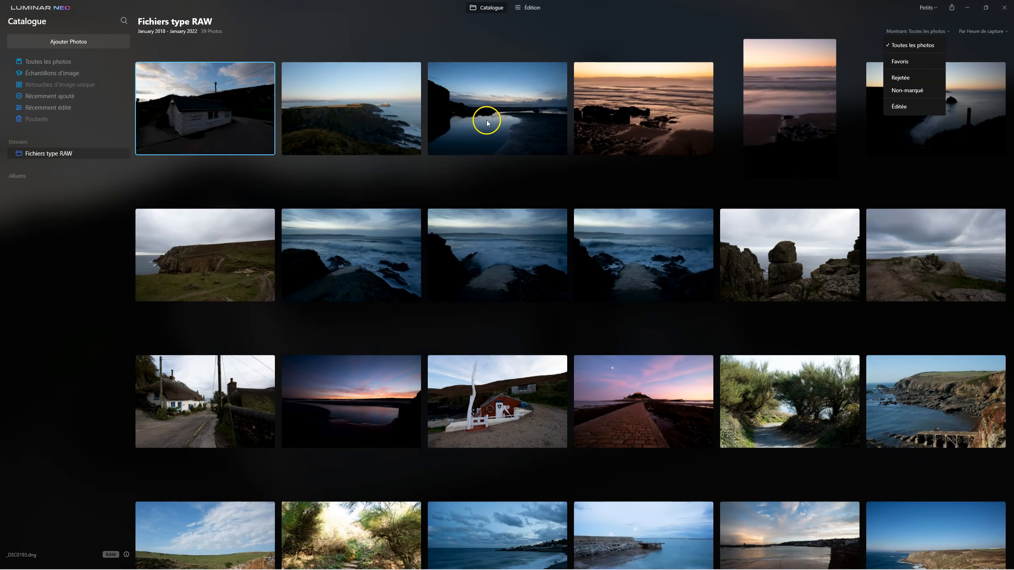
pyautogui.click(412, 113)
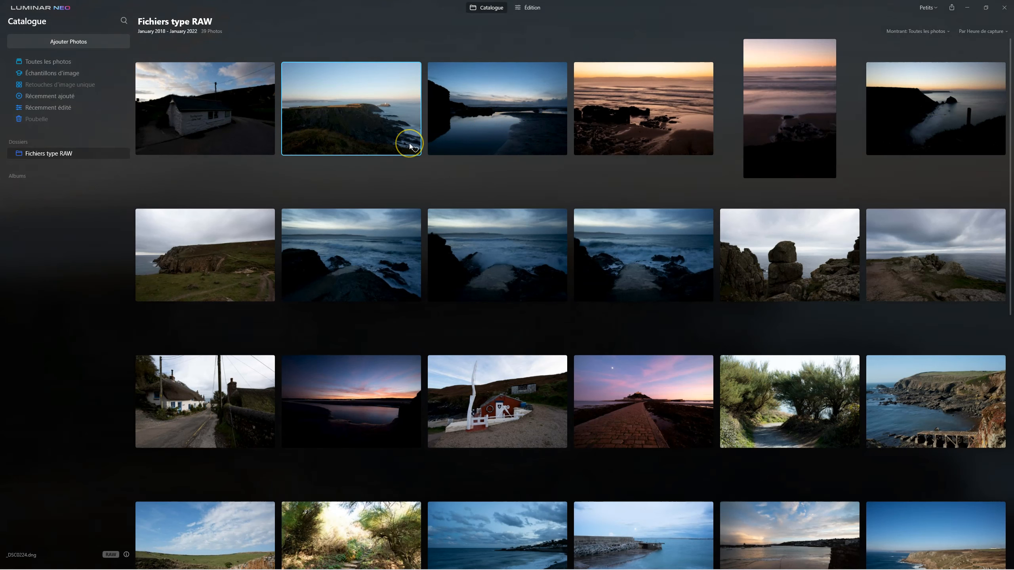
pyautogui.click(410, 144)
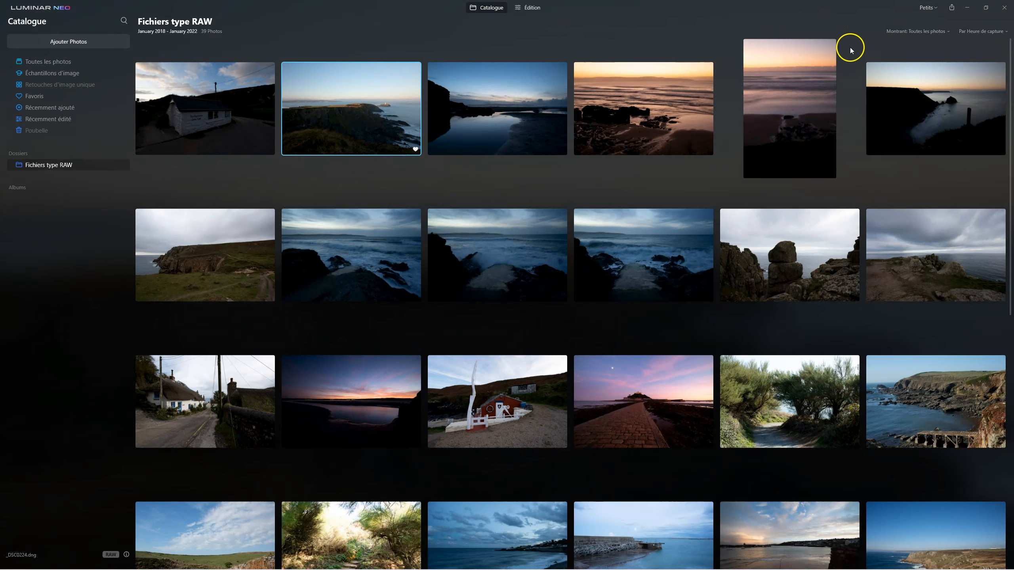
pyautogui.click(925, 32)
pyautogui.click(912, 64)
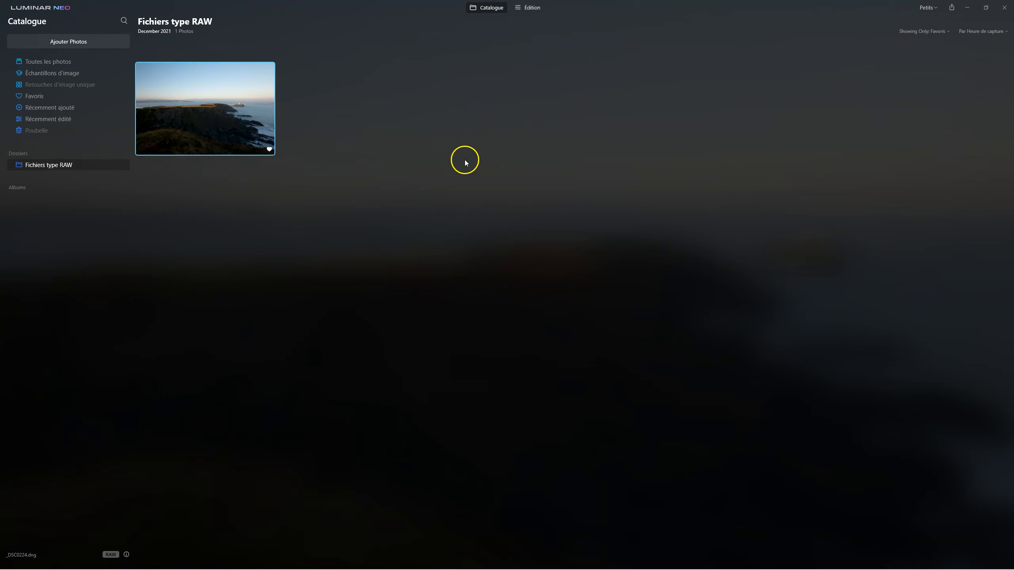
# - Reset the folder's filter to Toutes les photos and look over the available sorting criteria
pyautogui.click(926, 32)
pyautogui.click(923, 45)
pyautogui.scroll(8, 586, 124)
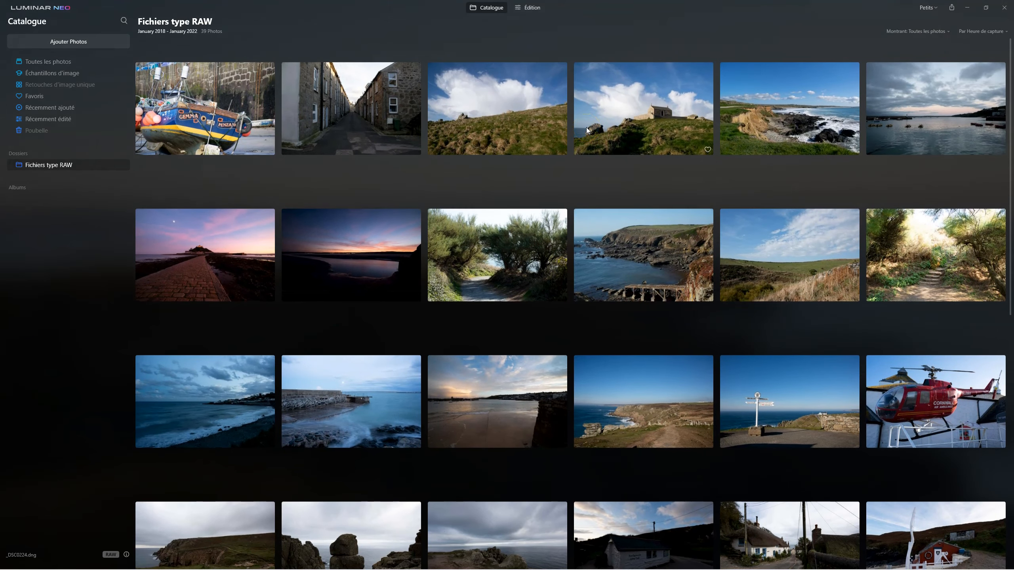
pyautogui.scroll(-12, 587, 130)
pyautogui.click(795, 383)
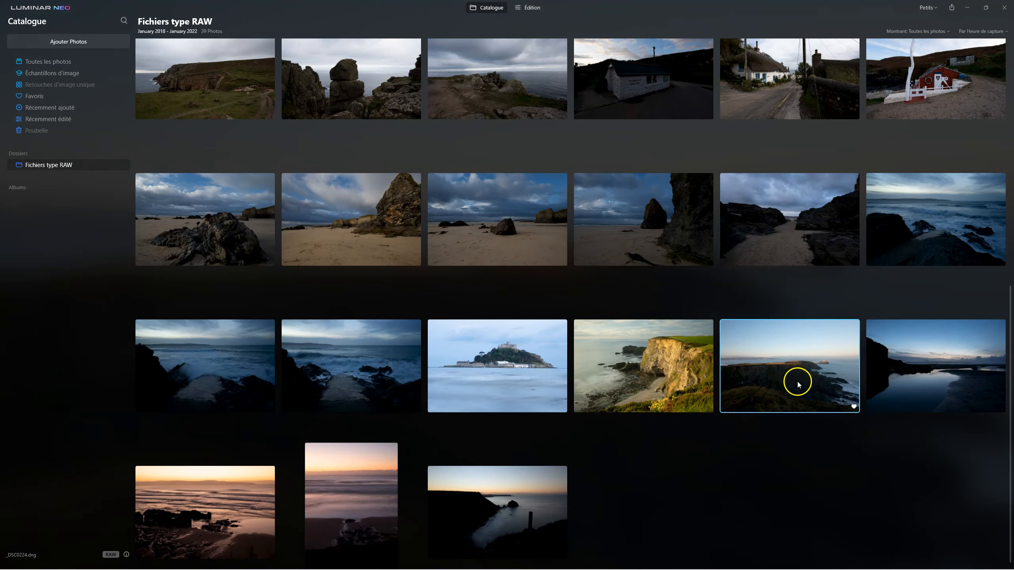
pyautogui.scroll(10, 795, 381)
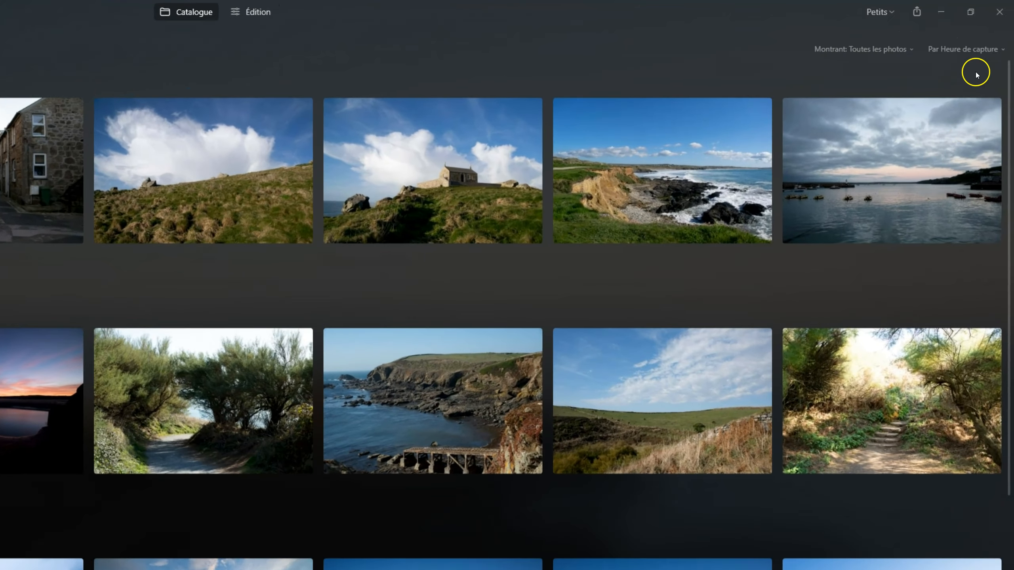
pyautogui.click(980, 32)
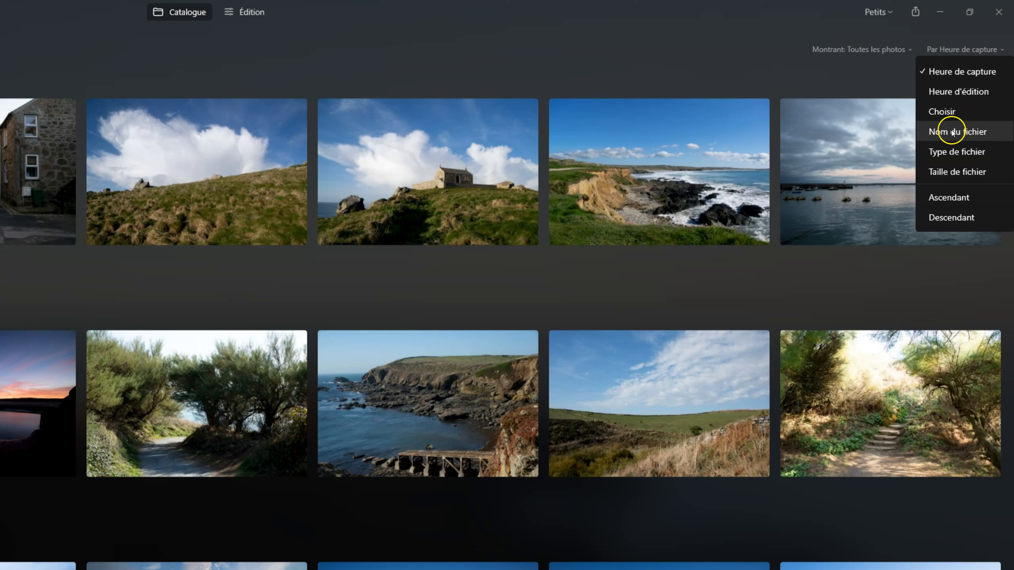
pyautogui.click(509, 62)
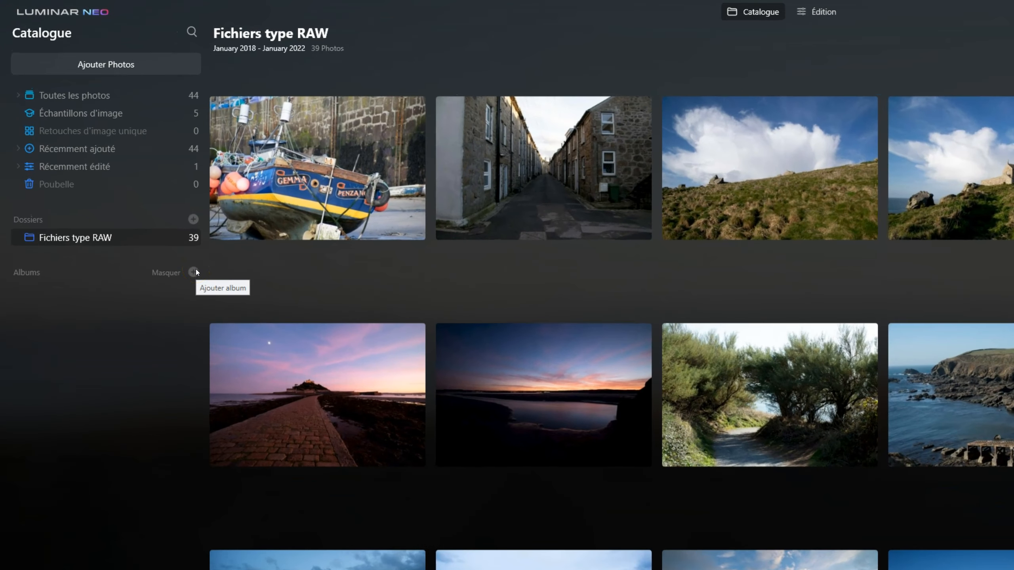
# - Create a new album named "Album 1"
pyautogui.click(190, 268)
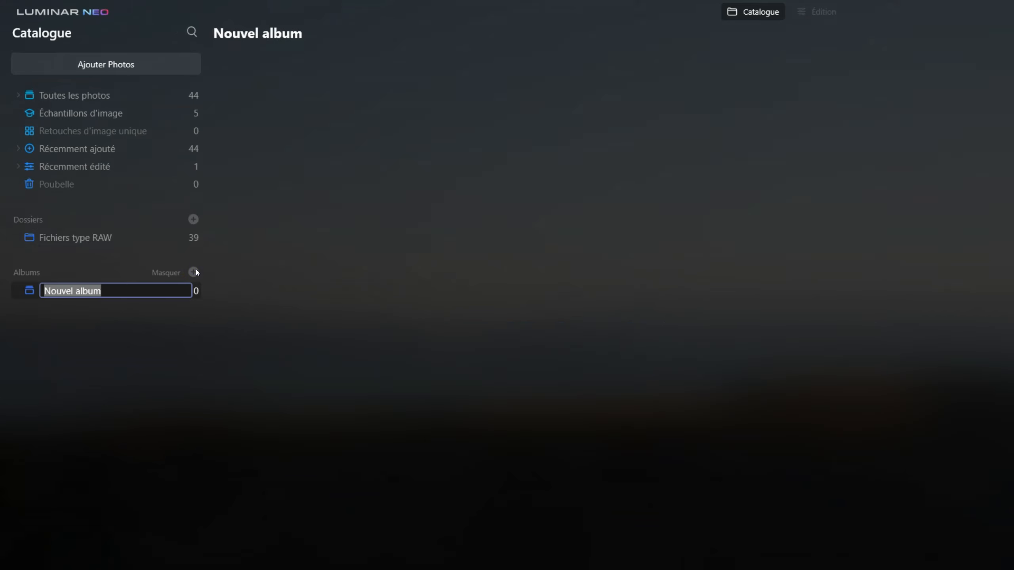
pyautogui.press('BackSpace')
pyautogui.write('Album ')
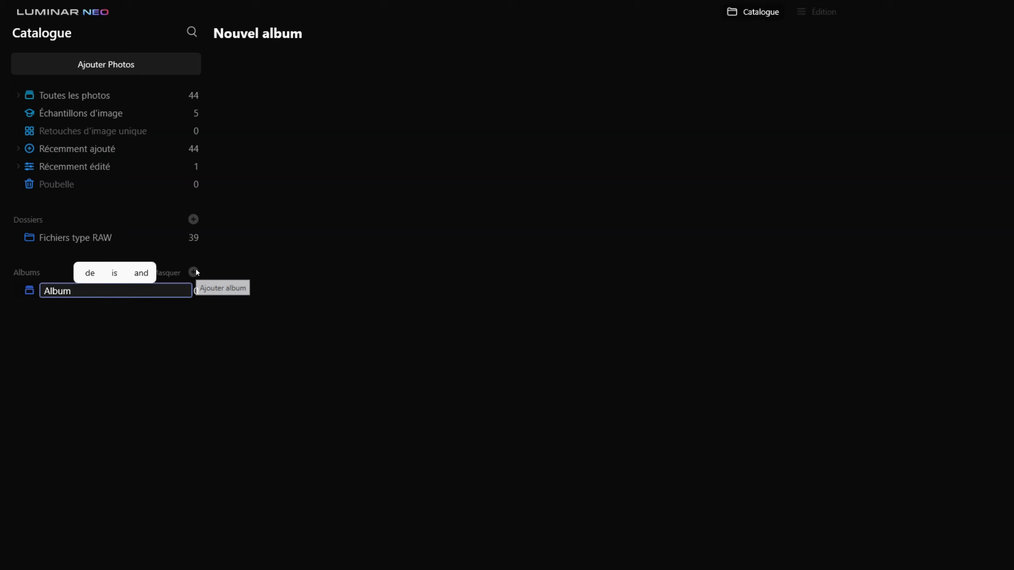
pyautogui.write('1')
pyautogui.press('Return')
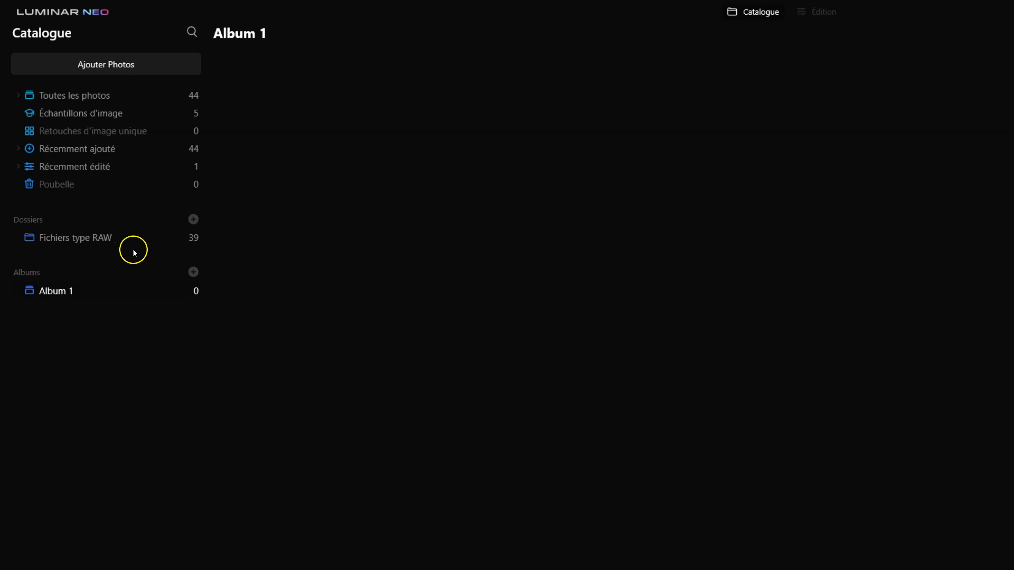
# - Add the blue fishing boat photo from the Fichiers type RAW folder to Album 1 and check the album's contents
pyautogui.click(118, 237)
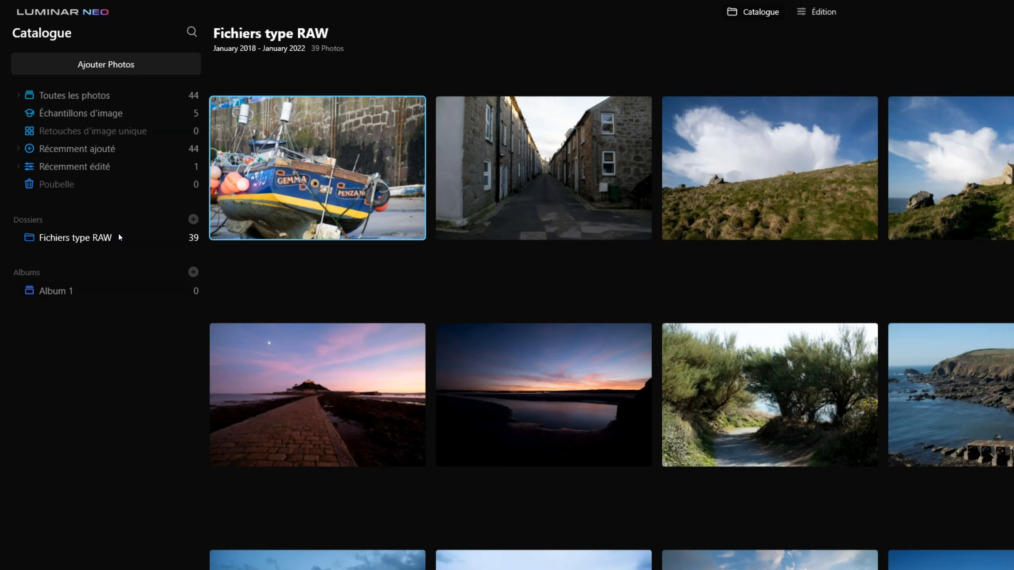
pyautogui.moveTo(275, 152); pyautogui.dragTo(68, 293)
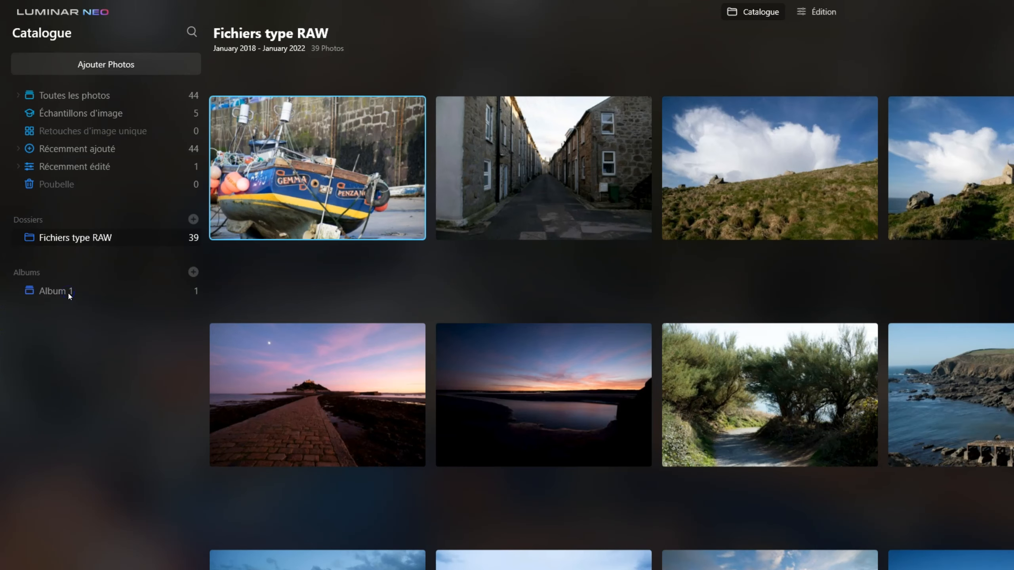
pyautogui.click(68, 294)
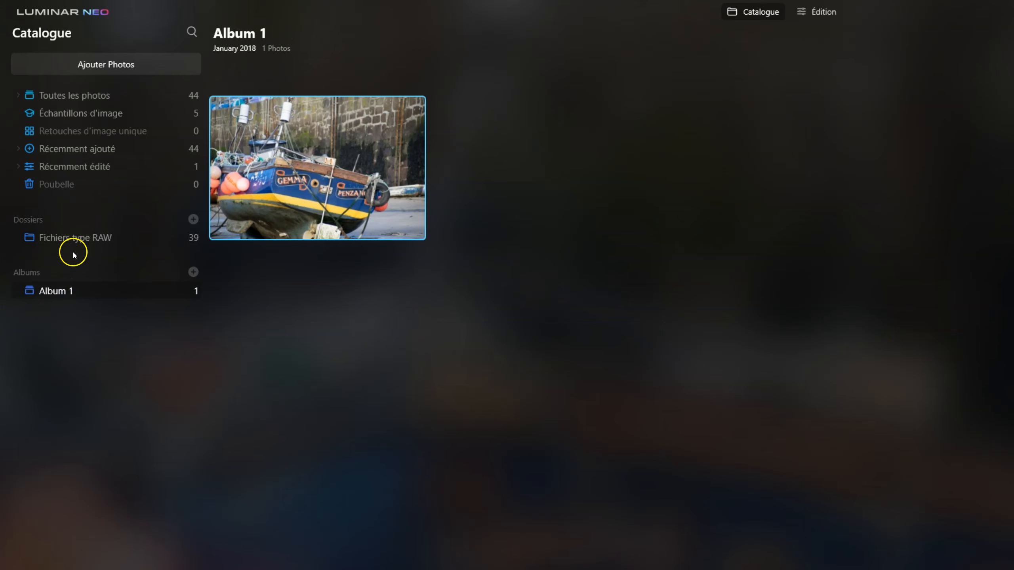
pyautogui.click(74, 238)
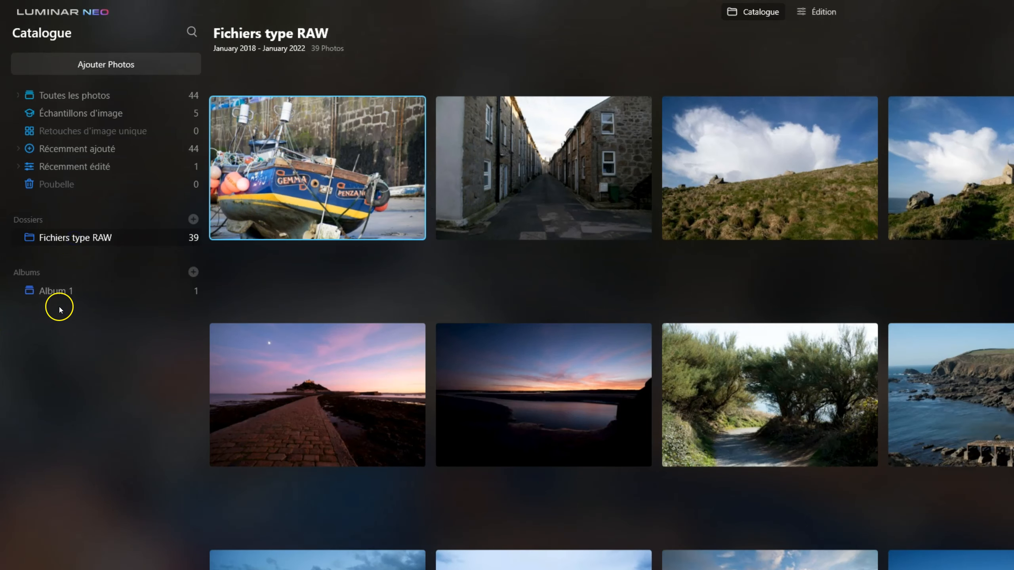
pyautogui.click(62, 293)
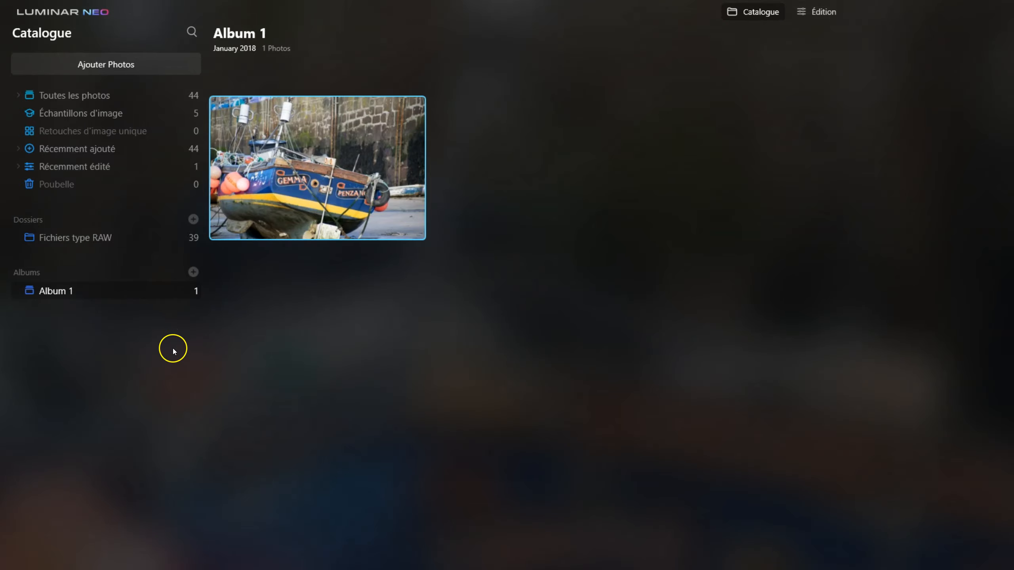
# - Create another album named "Album 2"
pyautogui.click(193, 272)
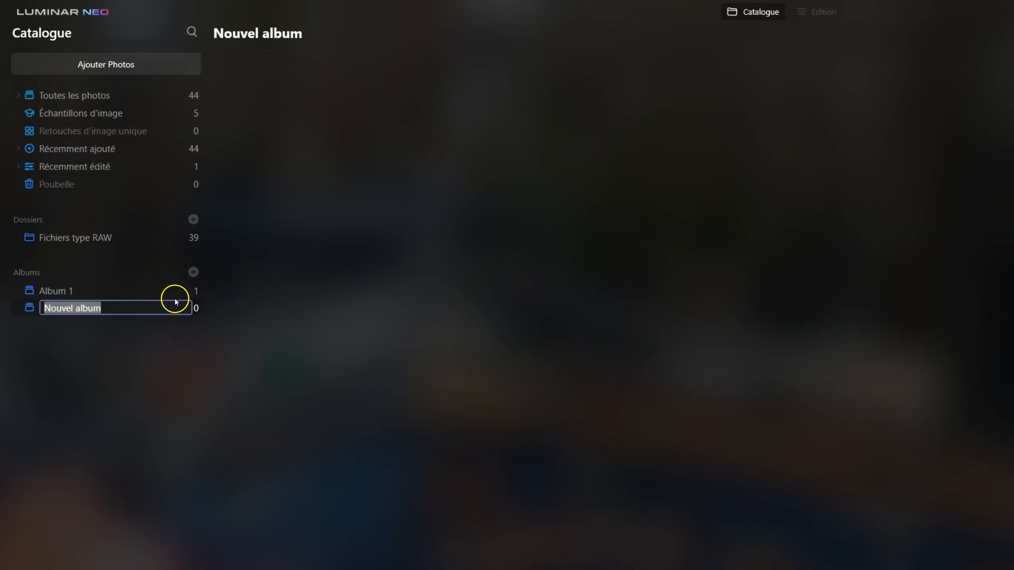
pyautogui.press('BackSpace')
pyautogui.write('Album 2')
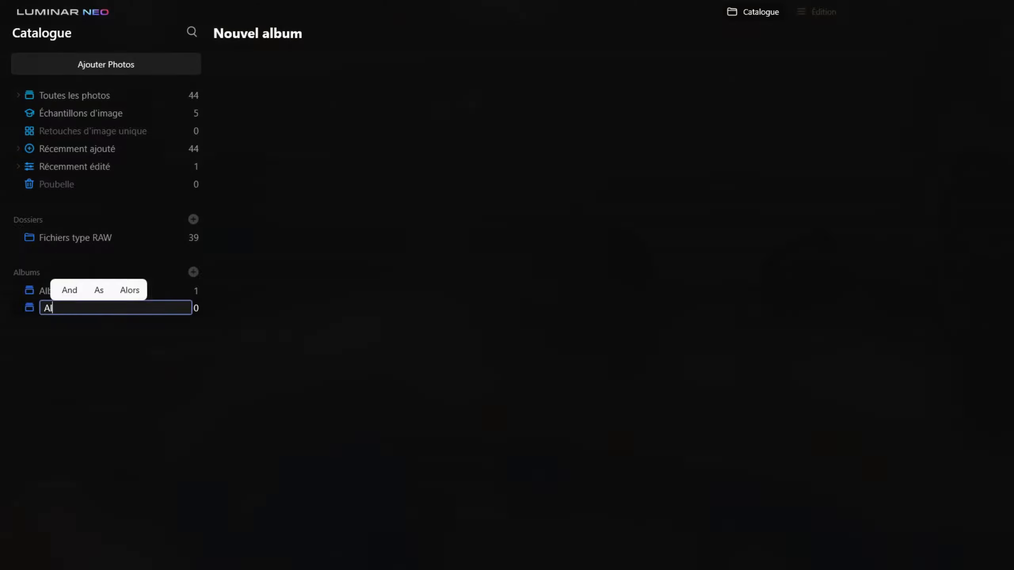
pyautogui.press('Return')
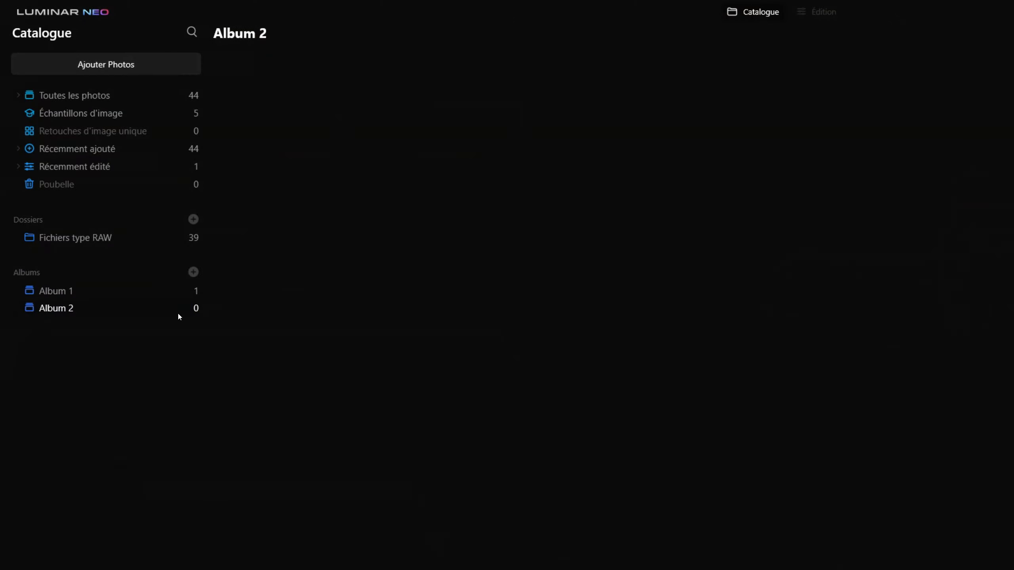
# - Add the grassy hill and hilltop chapel photos from Fichiers type RAW to Album 2 and compare both albums with the folder
pyautogui.click(133, 240)
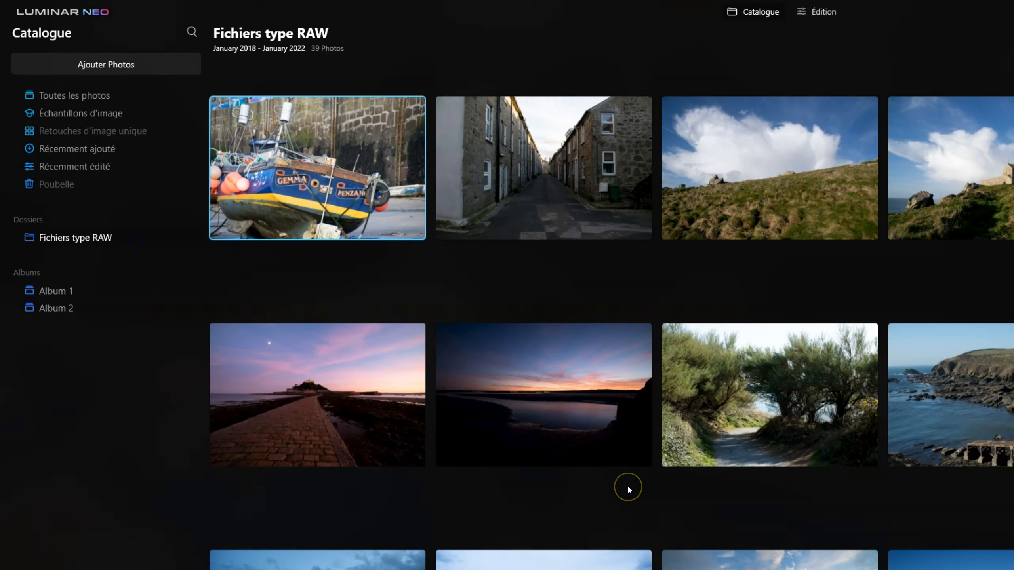
pyautogui.click(794, 197)
pyautogui.click(992, 197)
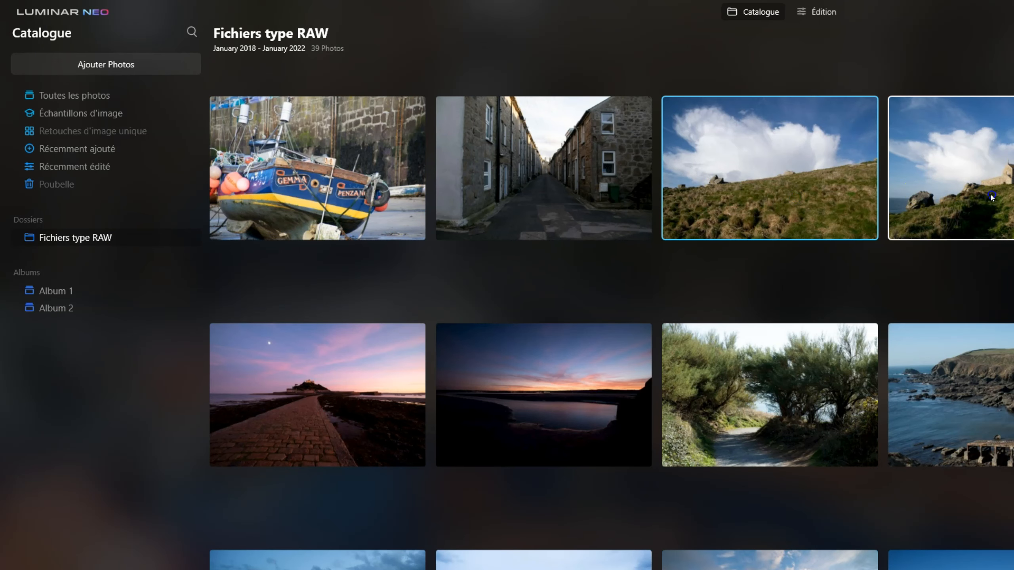
pyautogui.moveTo(764, 166); pyautogui.dragTo(70, 310)
pyautogui.click(70, 308)
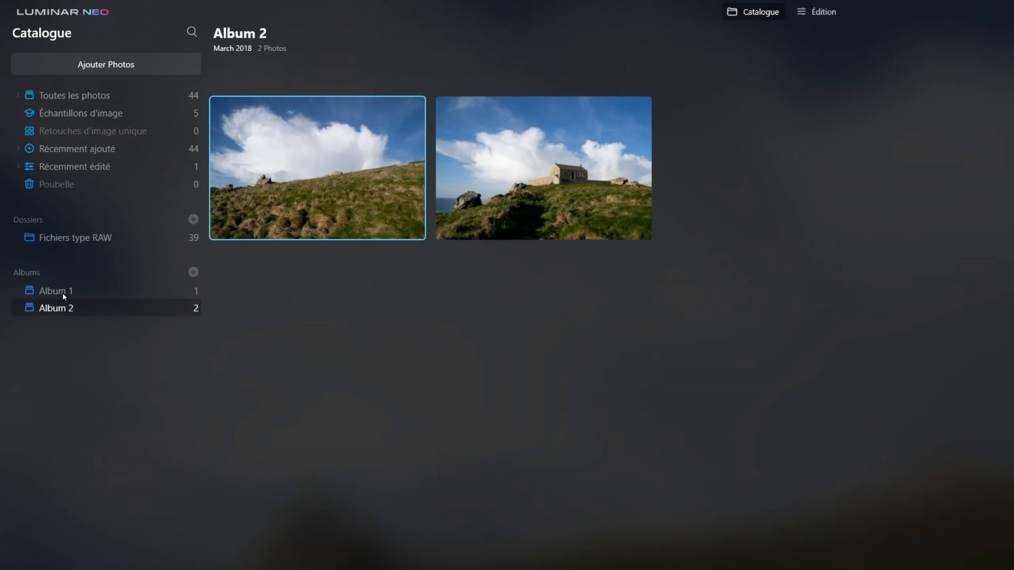
pyautogui.click(63, 294)
pyautogui.click(73, 240)
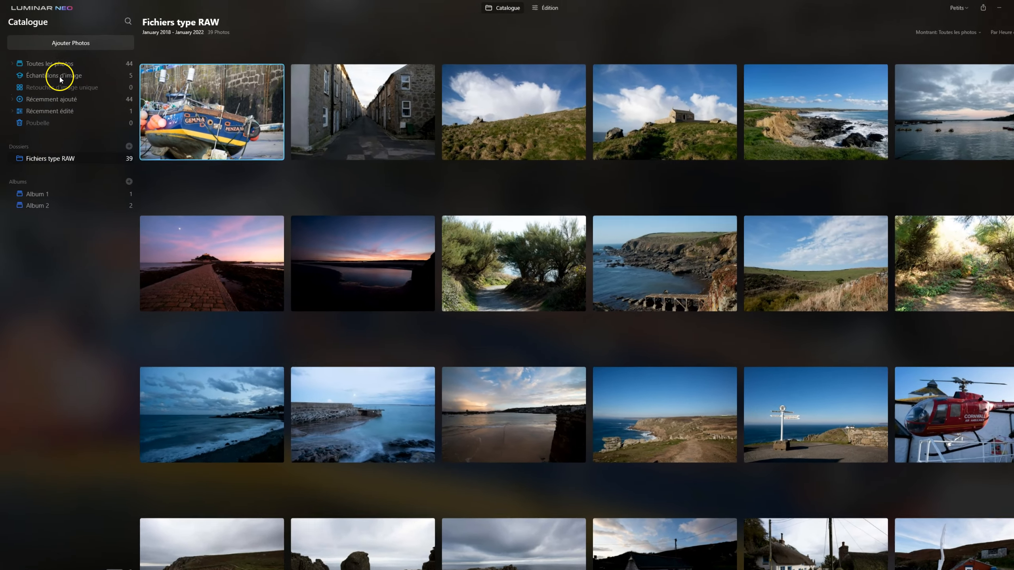
# - Look through the Échantillons d'image, Toutes les photos, Récemment ajouté and Récemment édité collections
pyautogui.click(60, 79)
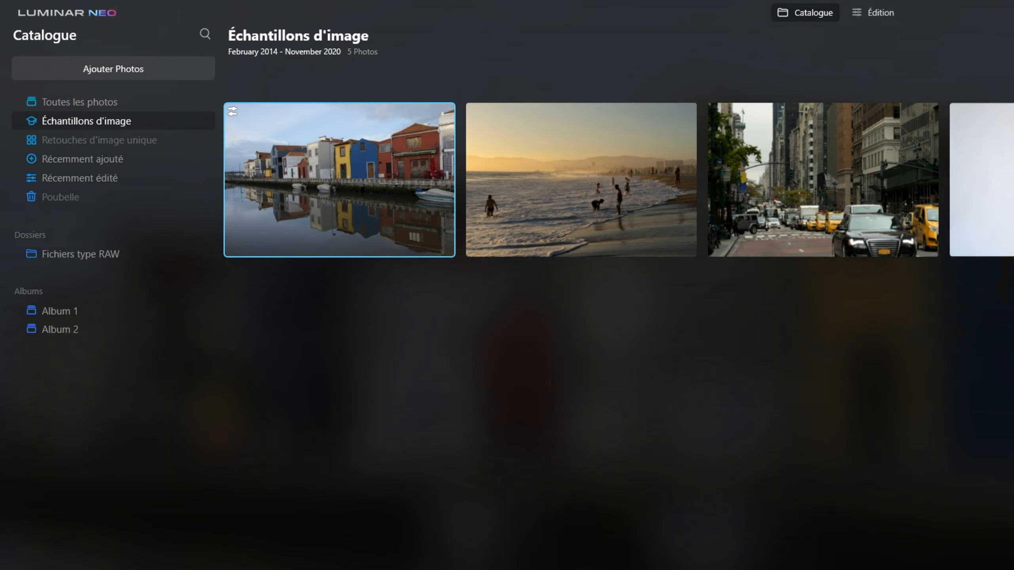
pyautogui.click(120, 103)
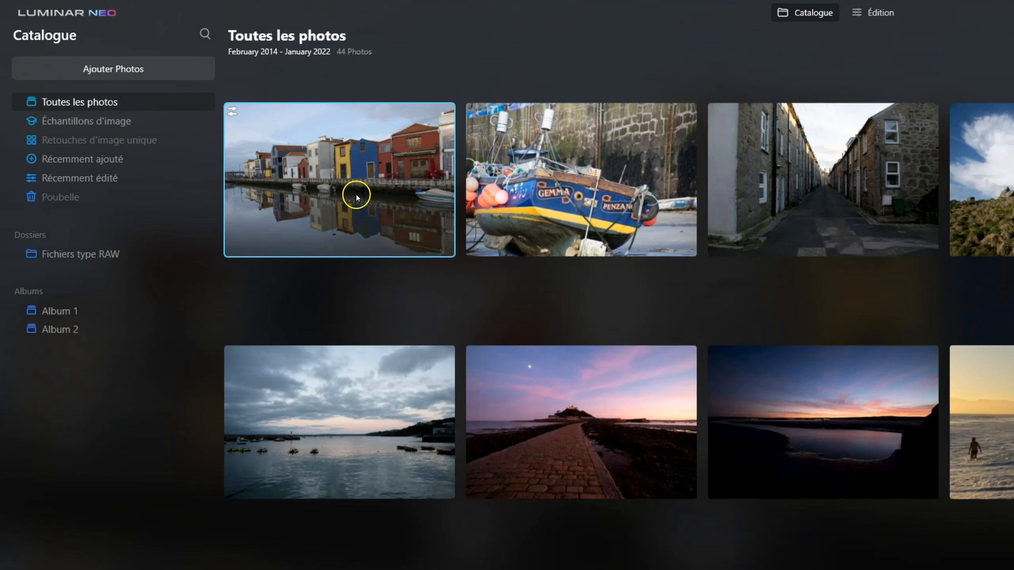
pyautogui.scroll(-10, 357, 197)
pyautogui.scroll(4, 994, 399)
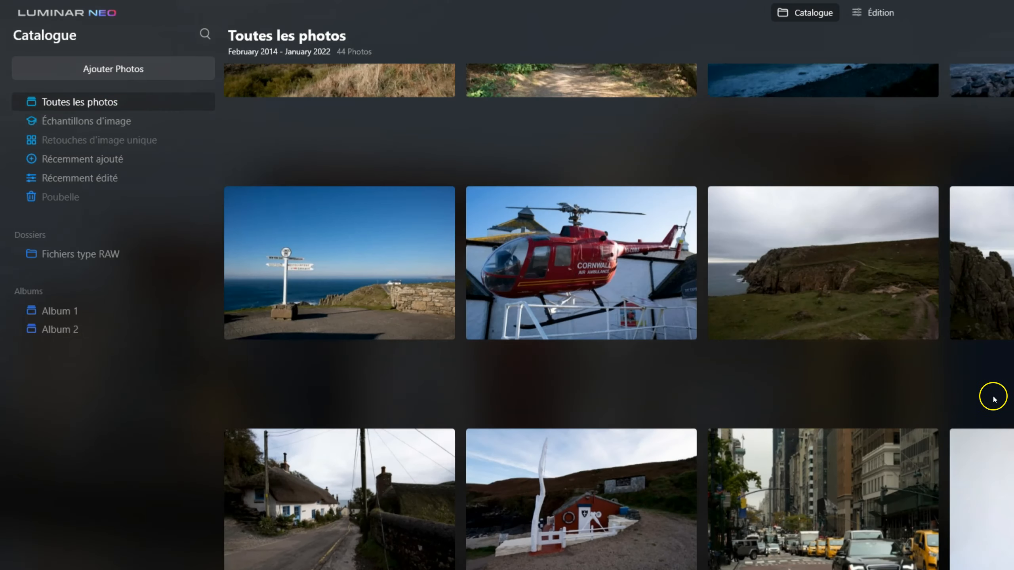
pyautogui.click(95, 159)
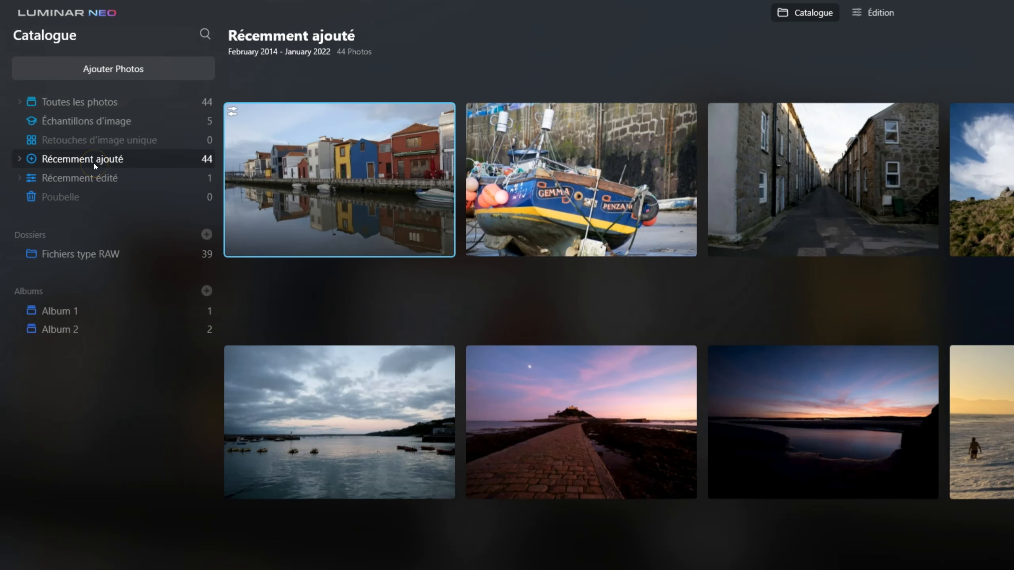
pyautogui.click(94, 176)
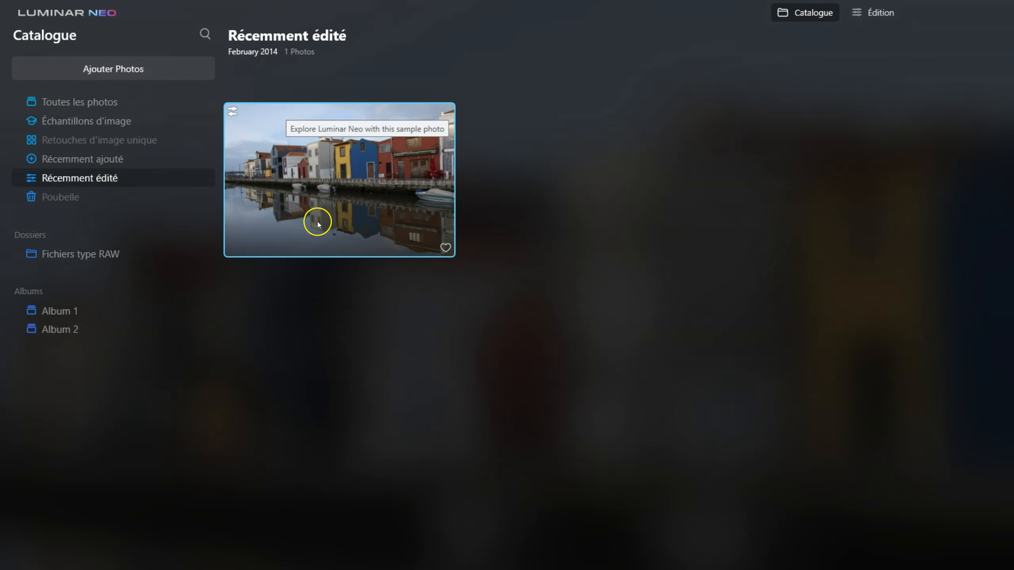
pyautogui.click(77, 197)
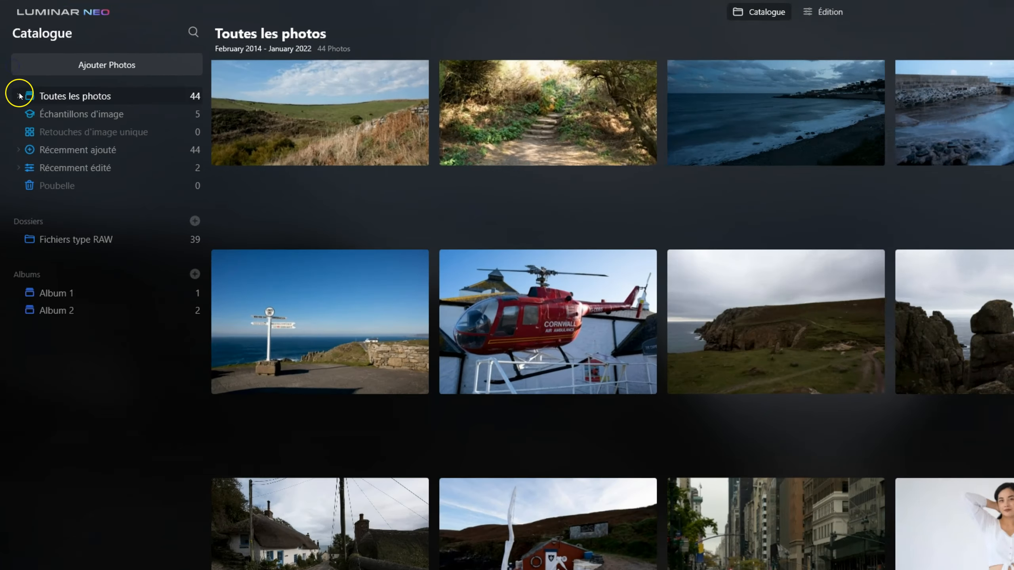
# - Expand Toutes les photos into its years and view the photos from 2014
pyautogui.click(12, 64)
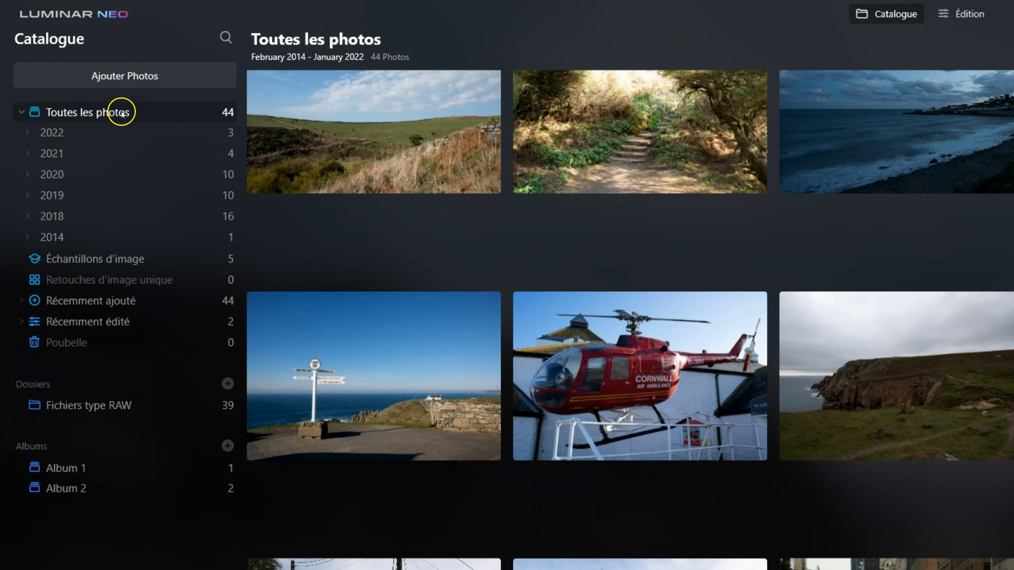
pyautogui.click(69, 239)
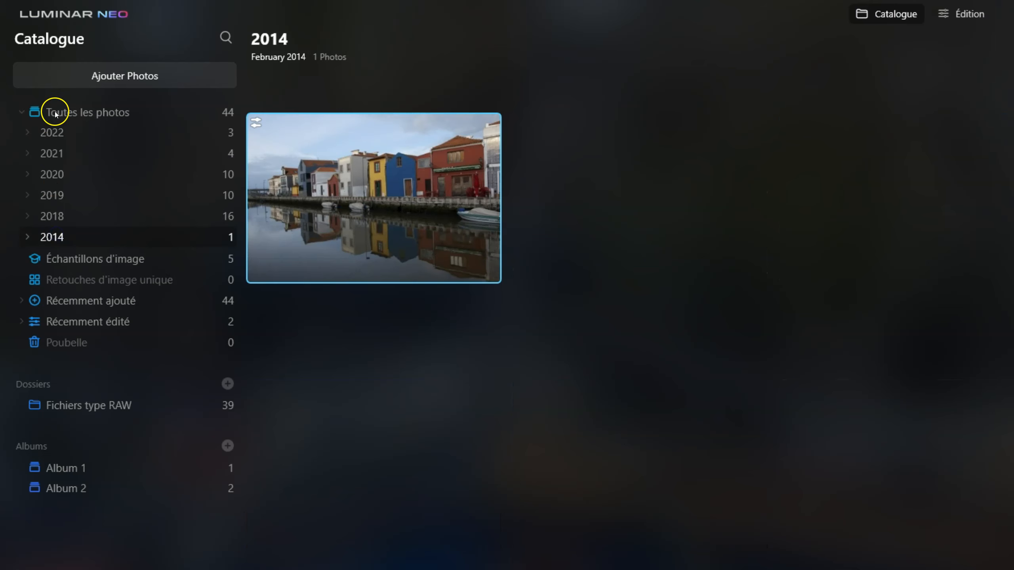
# - View the 2022 photos, then expand the year into janvier and view the photos of 13 and 14 January
pyautogui.click(45, 132)
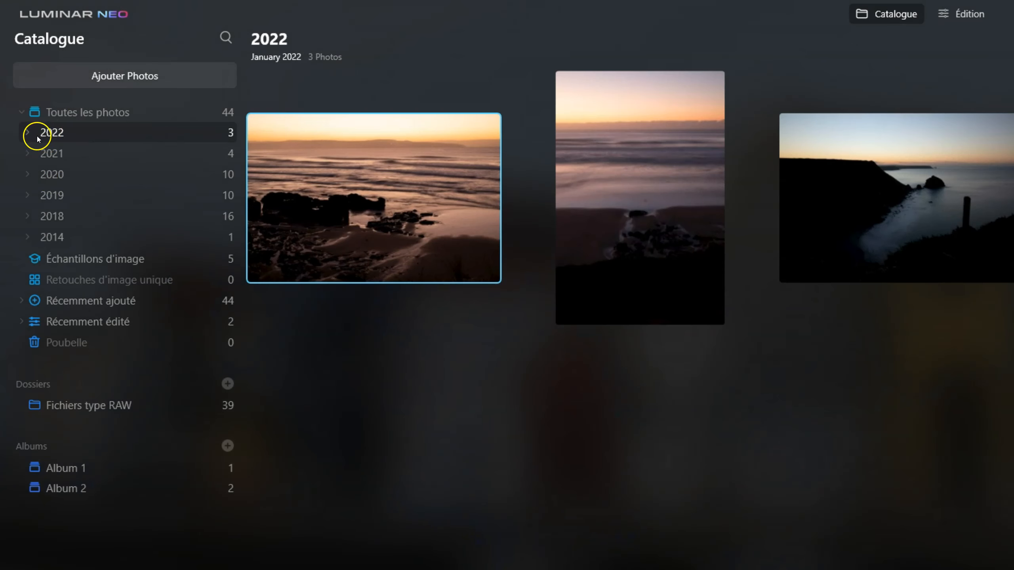
pyautogui.click(29, 132)
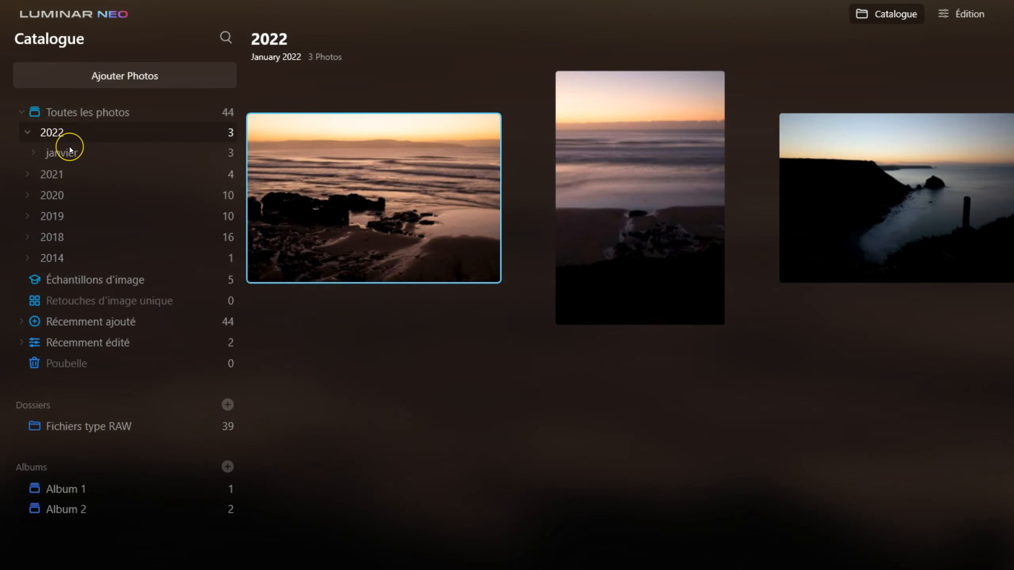
pyautogui.click(33, 154)
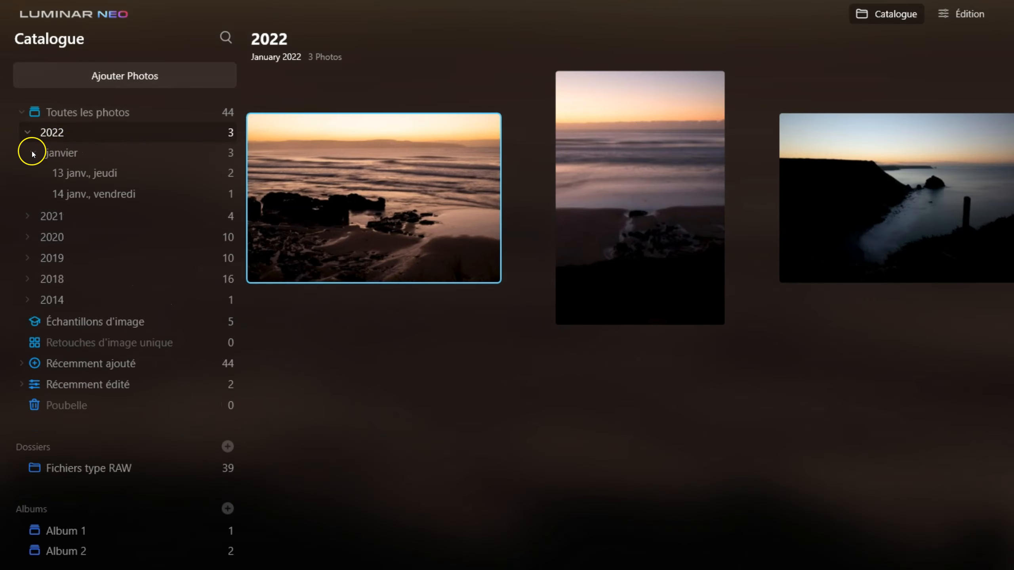
pyautogui.click(92, 174)
pyautogui.click(92, 193)
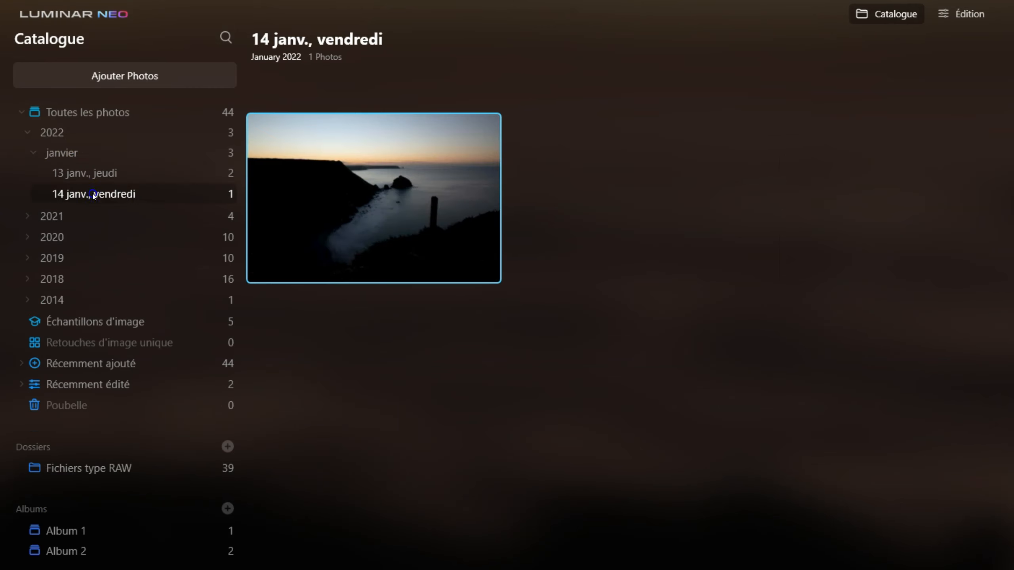
# - Expand 2021 and its month juin, and view the photos of 1 June and 6 June
pyautogui.click(29, 217)
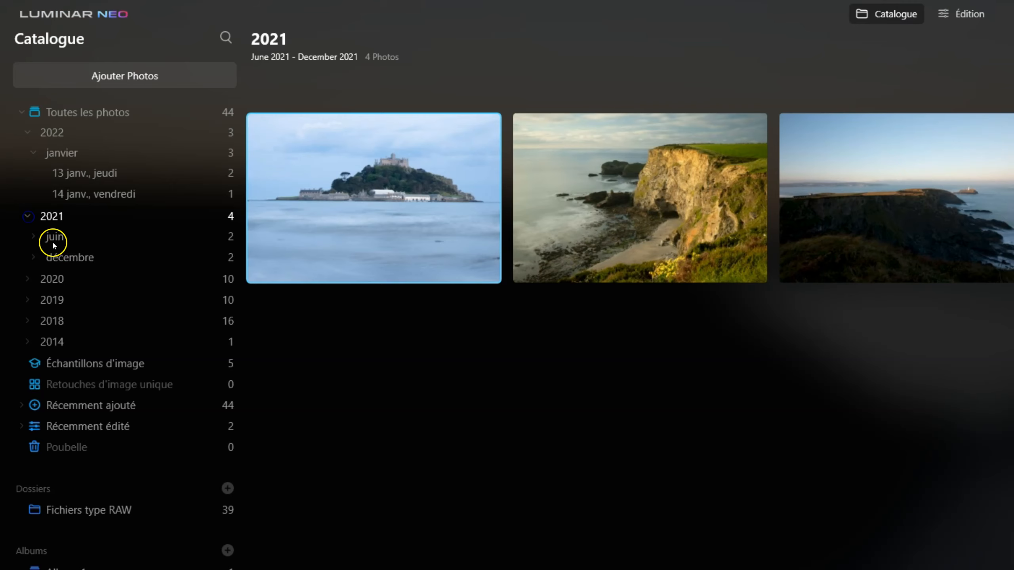
pyautogui.click(34, 236)
pyautogui.click(64, 256)
pyautogui.click(80, 276)
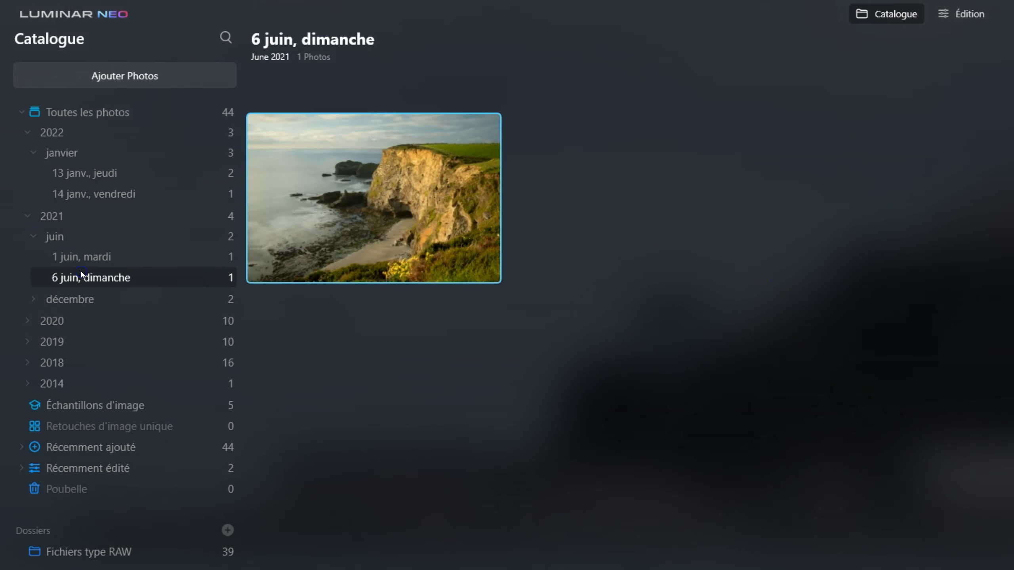
# - Expand 2020 and its month août, and view the photos of 14 August and 28 August
pyautogui.click(43, 320)
pyautogui.click(37, 343)
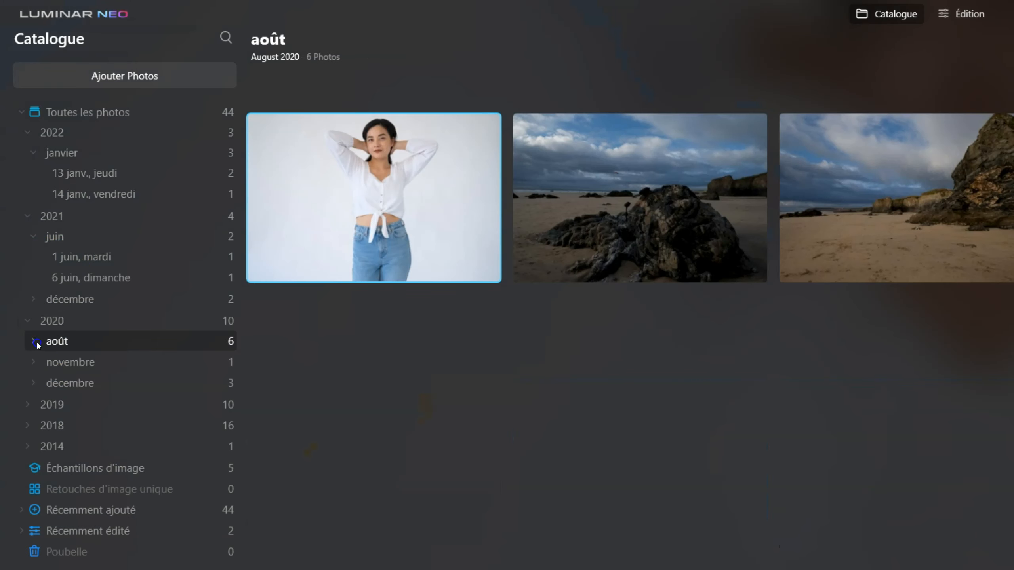
pyautogui.click(29, 343)
pyautogui.click(71, 360)
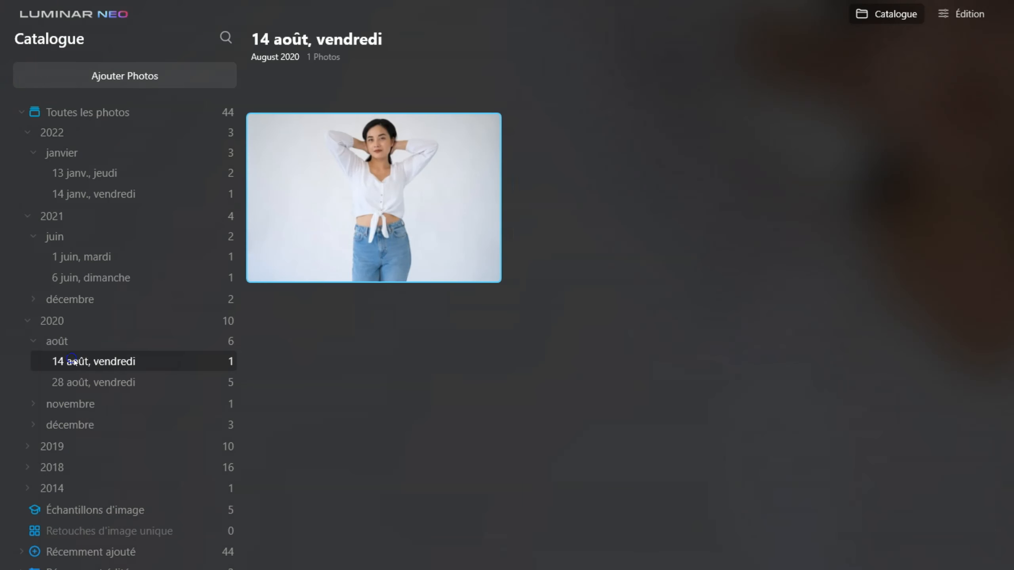
pyautogui.click(87, 377)
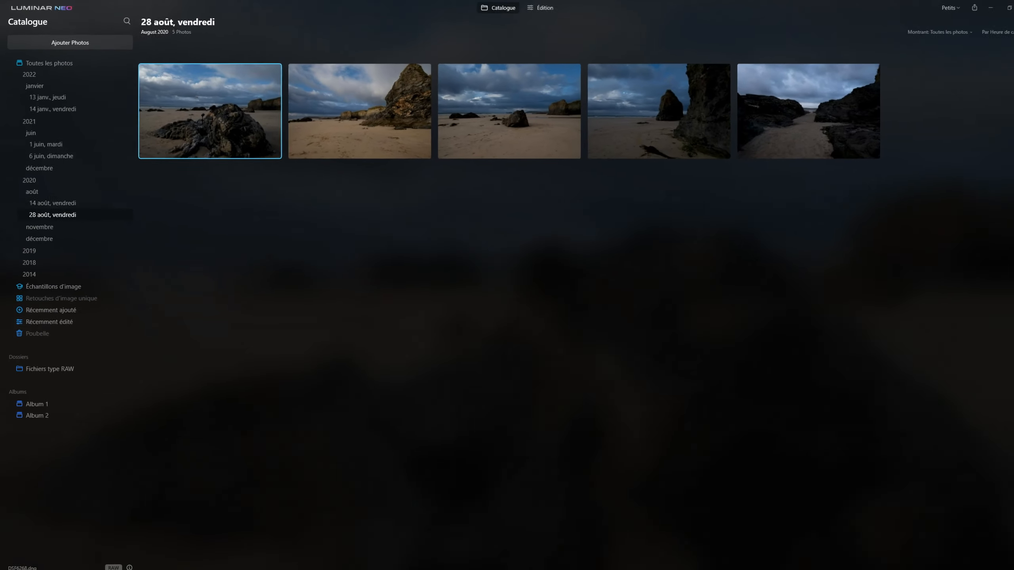
# - Open the fishing boat photo from Album 1 for editing and look over the available editing tools
pyautogui.click(100, 116)
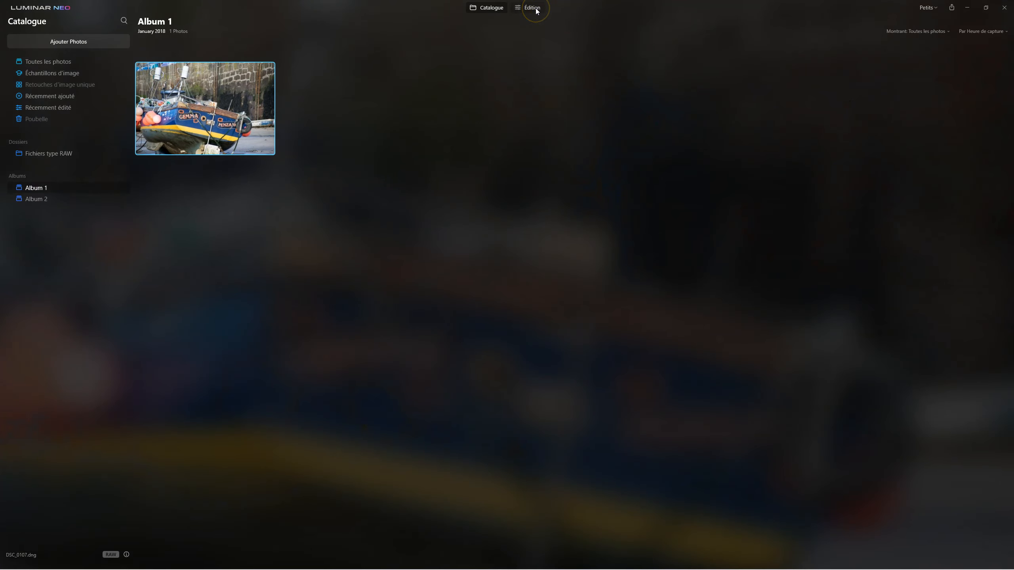
pyautogui.click(535, 8)
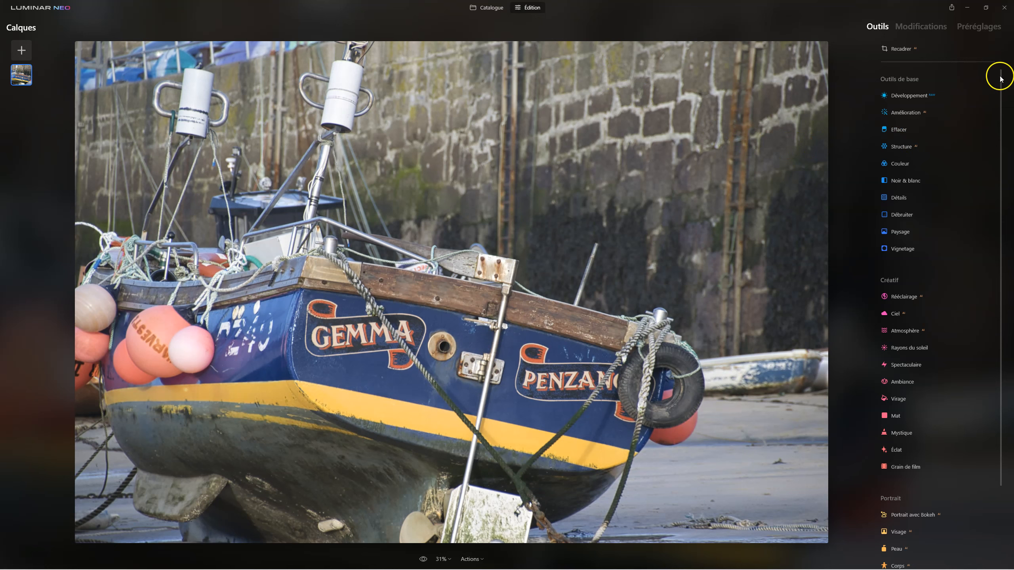
pyautogui.scroll(-6, 907, 422)
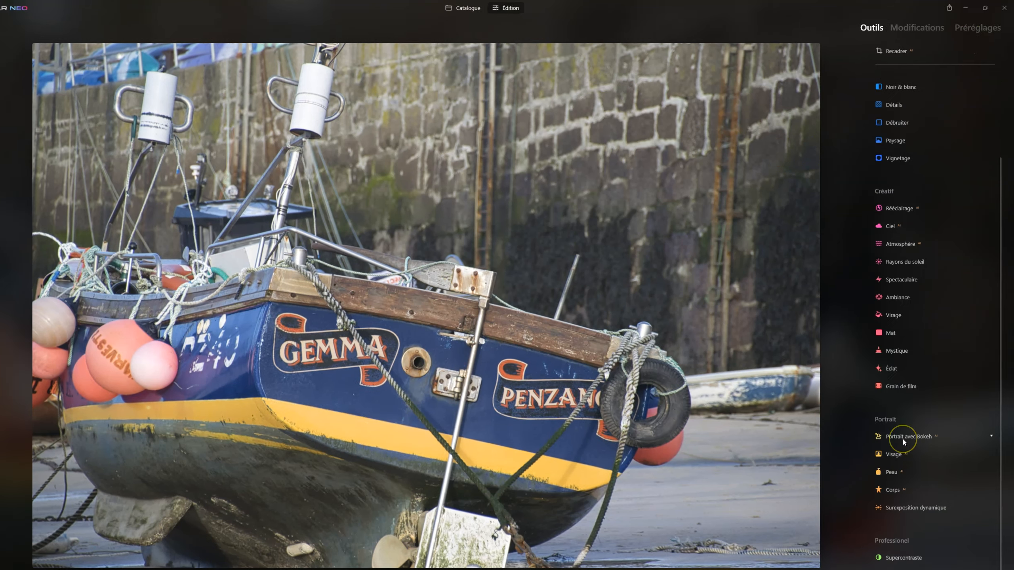
pyautogui.scroll(6, 908, 423)
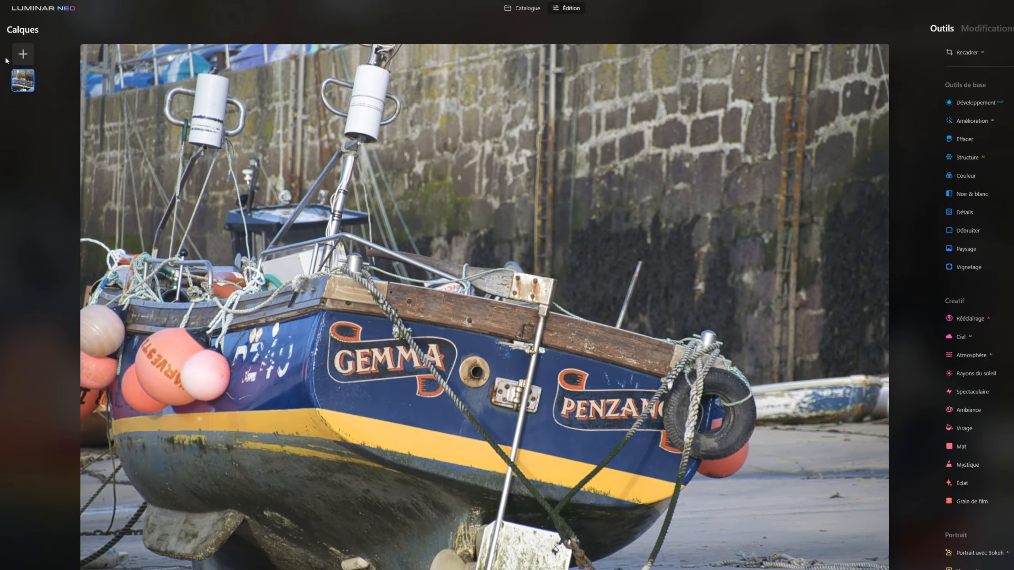
# - Look at the options for adding a new layer, including Flare, Fuites lumineuses and Bokeh nébuleux, and return to the layers
pyautogui.click(20, 127)
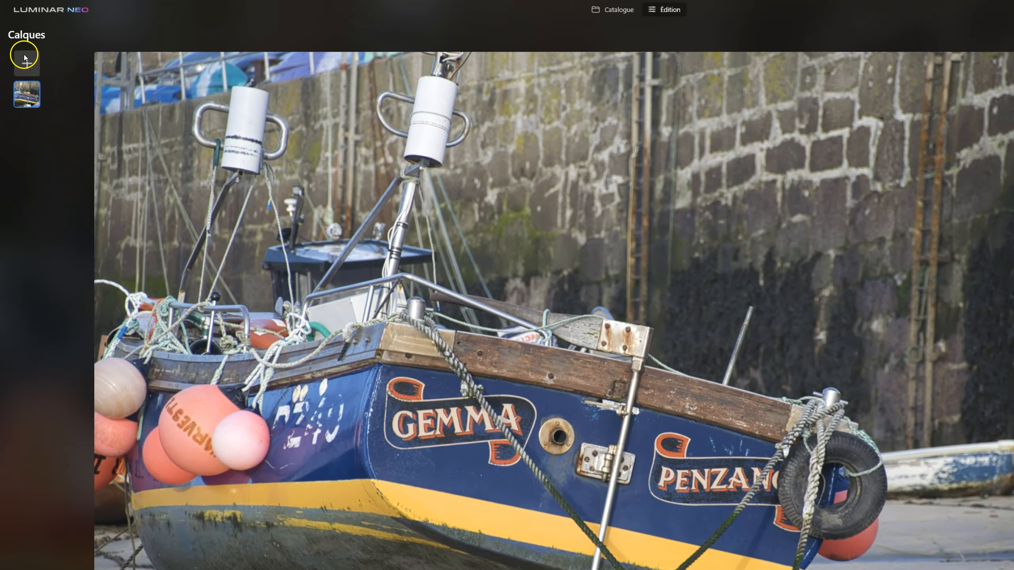
pyautogui.click(21, 50)
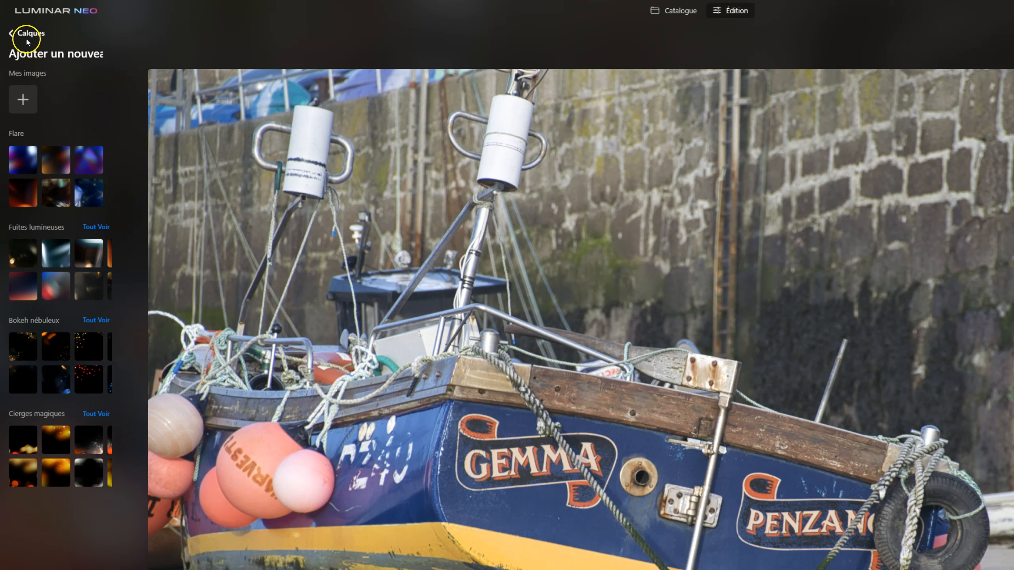
pyautogui.click(29, 37)
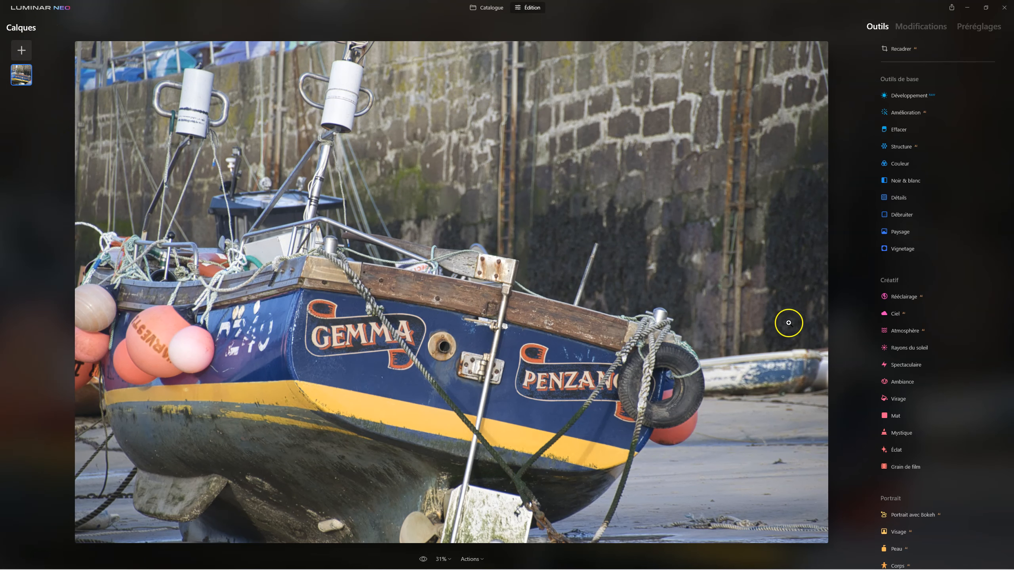
# - Look through the editing tools grouped under Outils de base, Créatif, Portrait and Professionnel
pyautogui.scroll(-3, 905, 97)
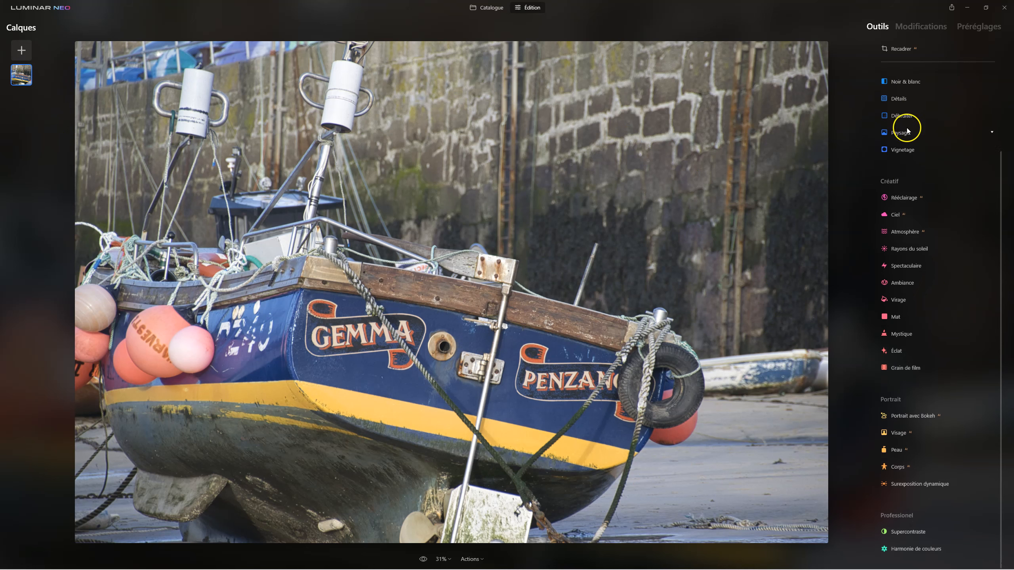
pyautogui.scroll(3, 899, 499)
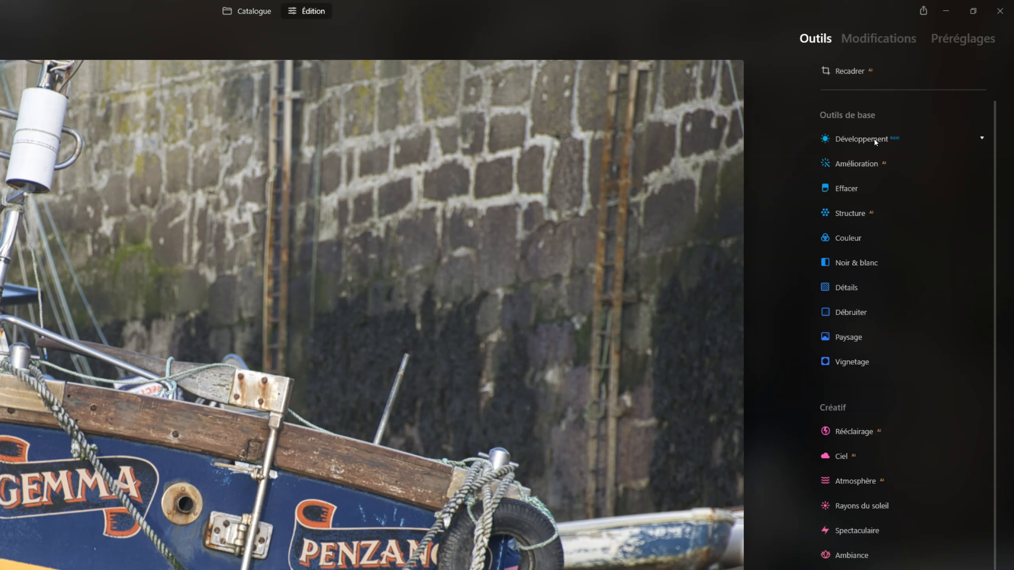
pyautogui.click(896, 377)
pyautogui.click(920, 418)
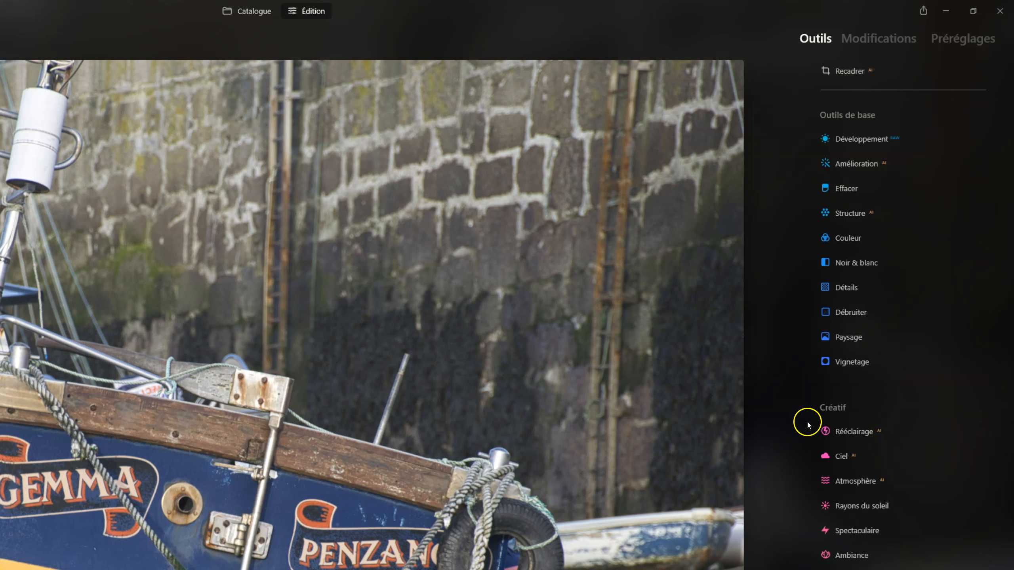
pyautogui.scroll(-3, 807, 422)
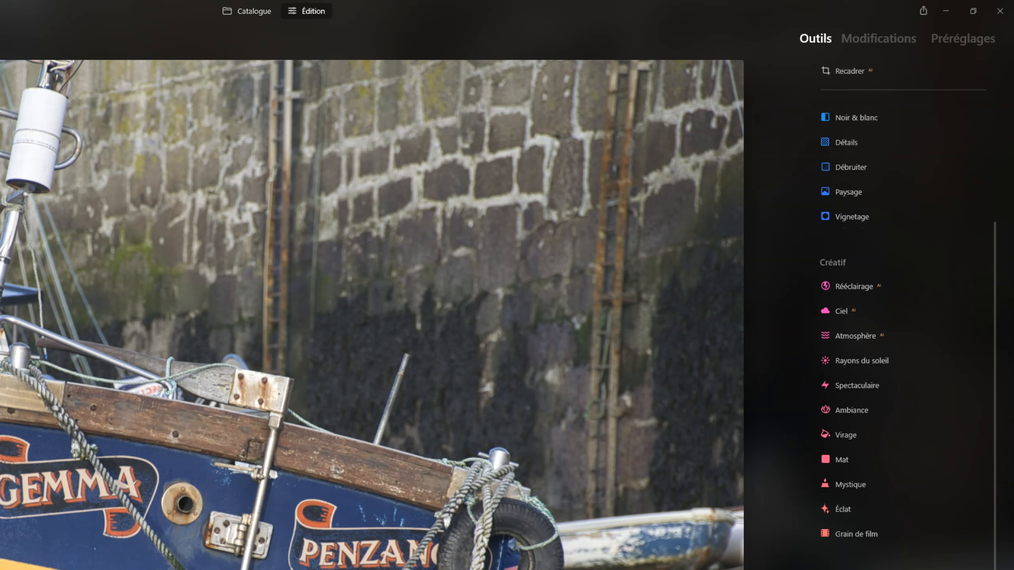
pyautogui.scroll(3, 741, 374)
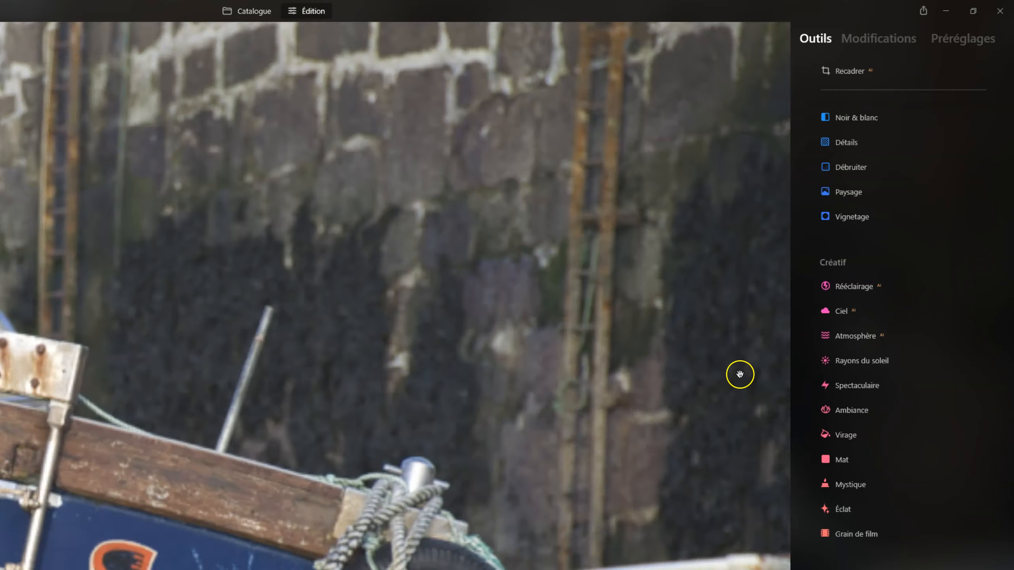
pyautogui.scroll(-3, 740, 374)
pyautogui.scroll(3, 886, 361)
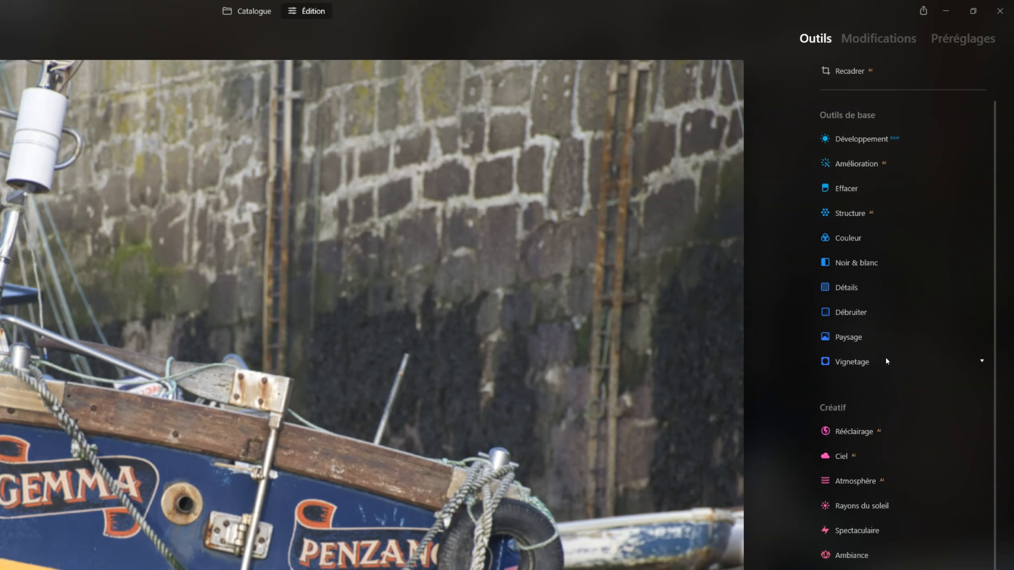
pyautogui.click(885, 359)
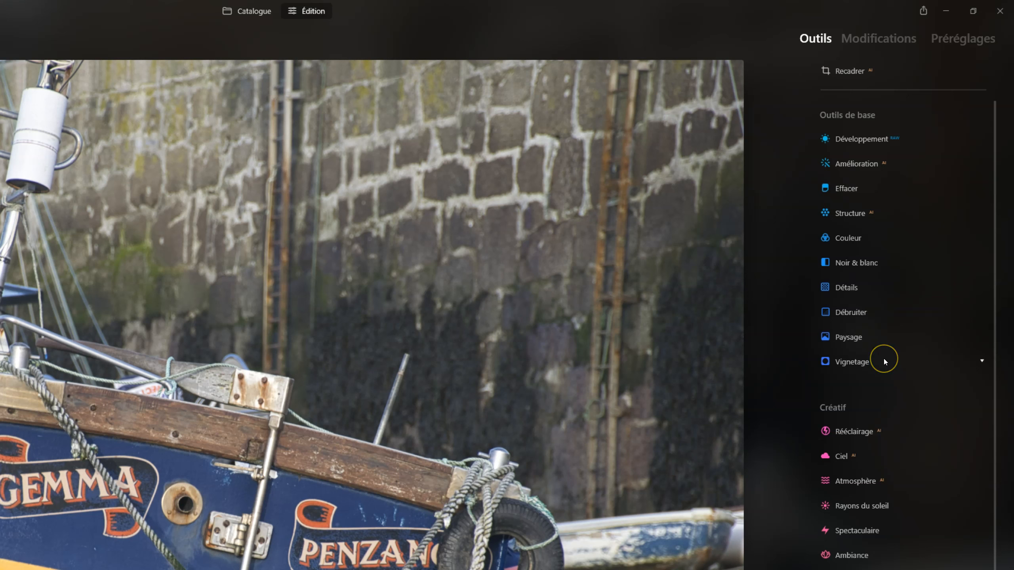
# - Compare the boat photo's list of applied Modifications with the Outils list
pyautogui.click(904, 47)
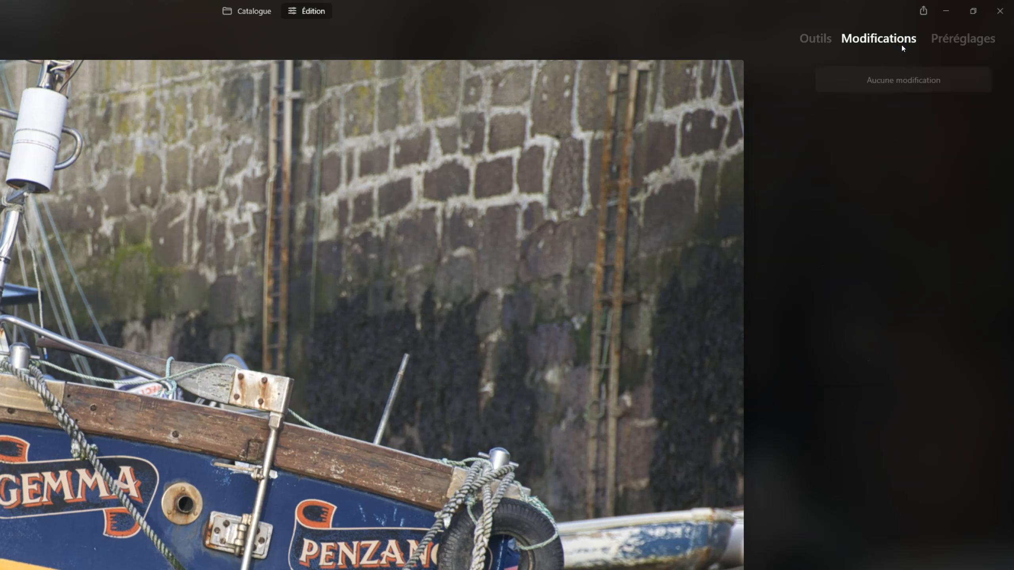
pyautogui.click(816, 38)
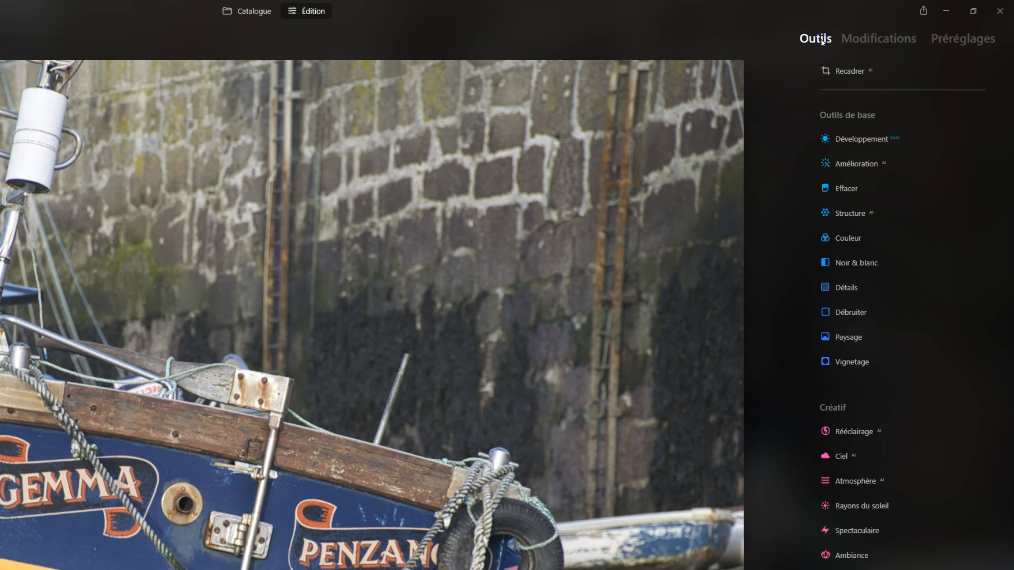
pyautogui.click(863, 49)
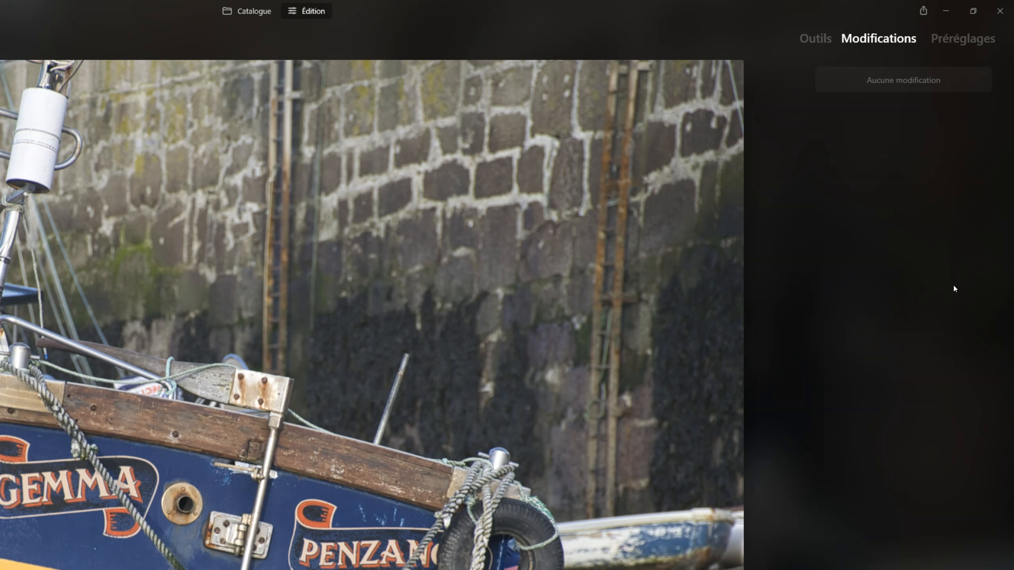
# - Show the Préréglages and browse the preset collections suggested under Pour Cette Photo
pyautogui.click(957, 43)
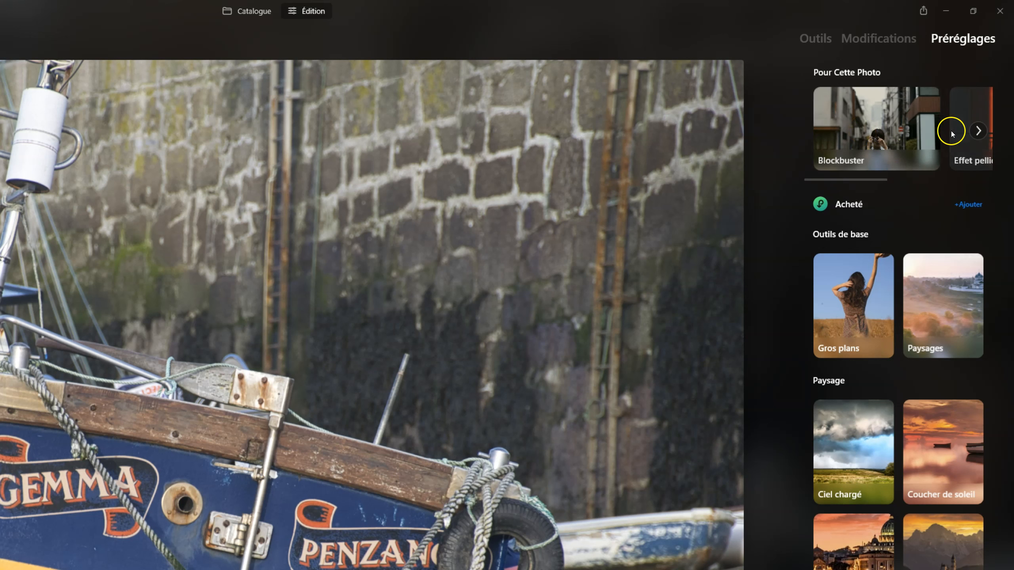
pyautogui.click(980, 130)
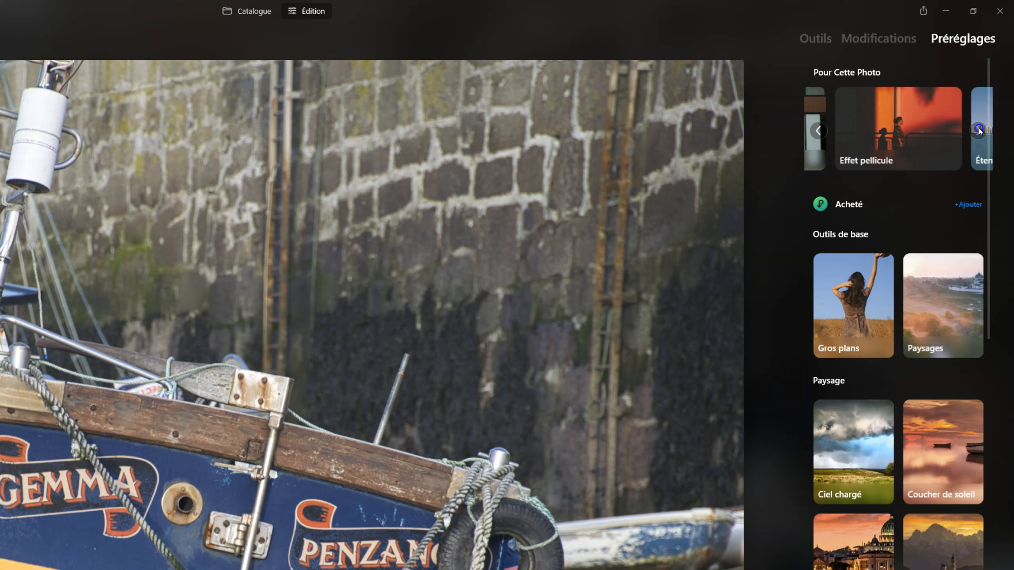
pyautogui.click(978, 130)
pyautogui.click(819, 131)
pyautogui.click(815, 130)
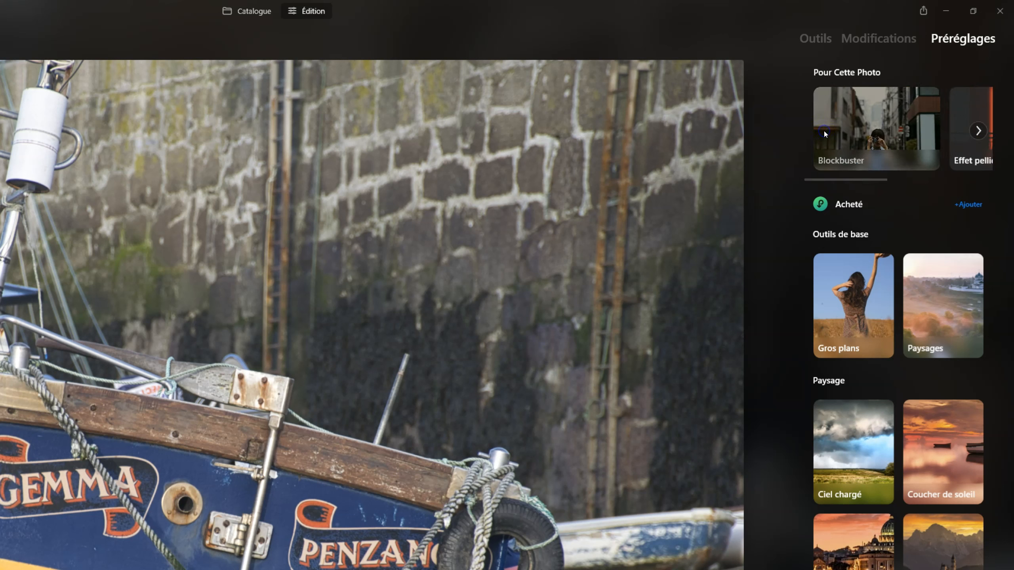
# - Apply the Cyberpunk preset from the Blockbuster Collection to the boat photo at strength 100
pyautogui.click(875, 124)
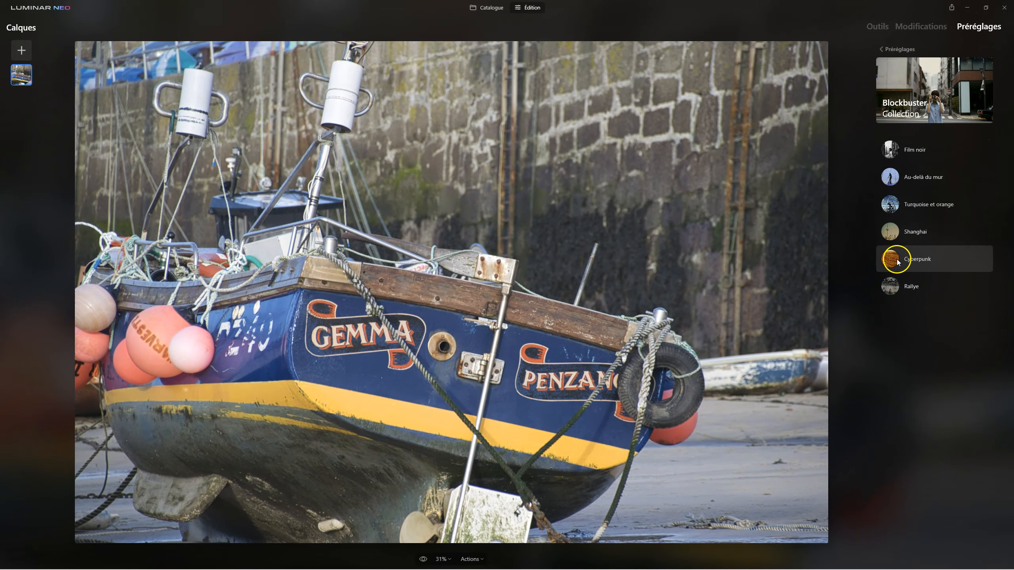
pyautogui.click(897, 260)
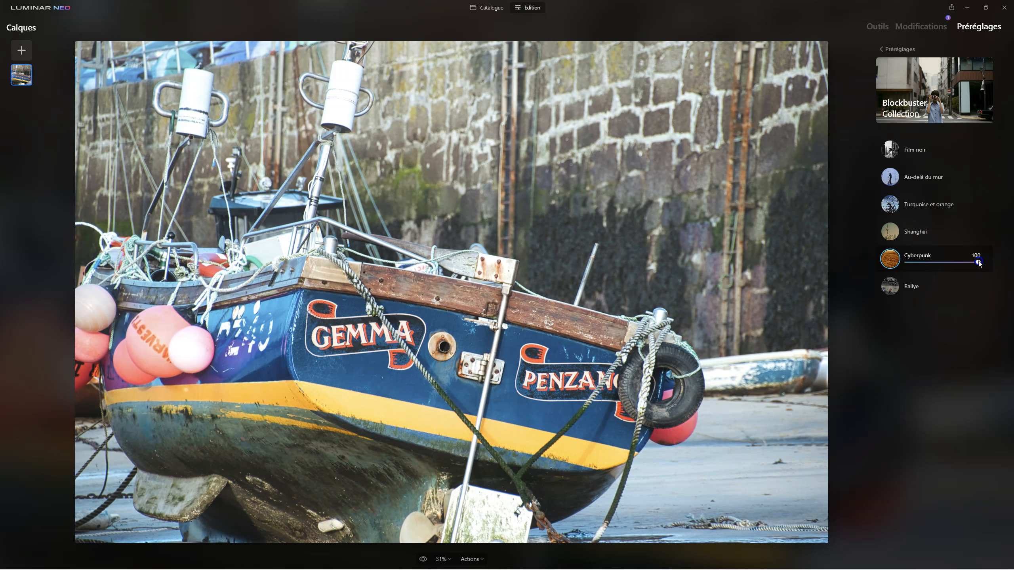
pyautogui.moveTo(979, 263); pyautogui.dragTo(1010, 258)
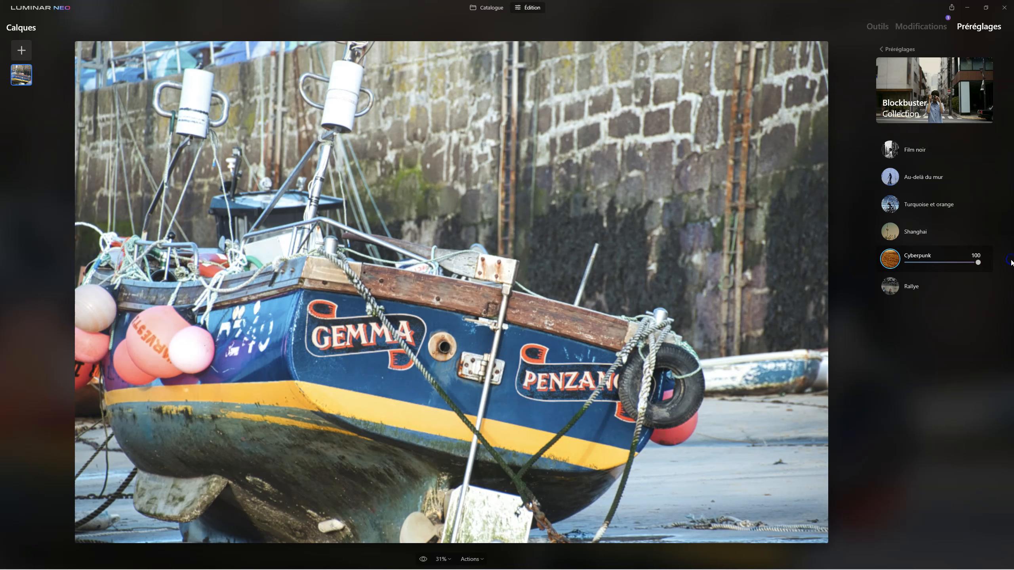
# - Sharpen the boat photo's texture with the Structure tool, setting Quantité to 100 and Renforcer to 45
pyautogui.click(922, 28)
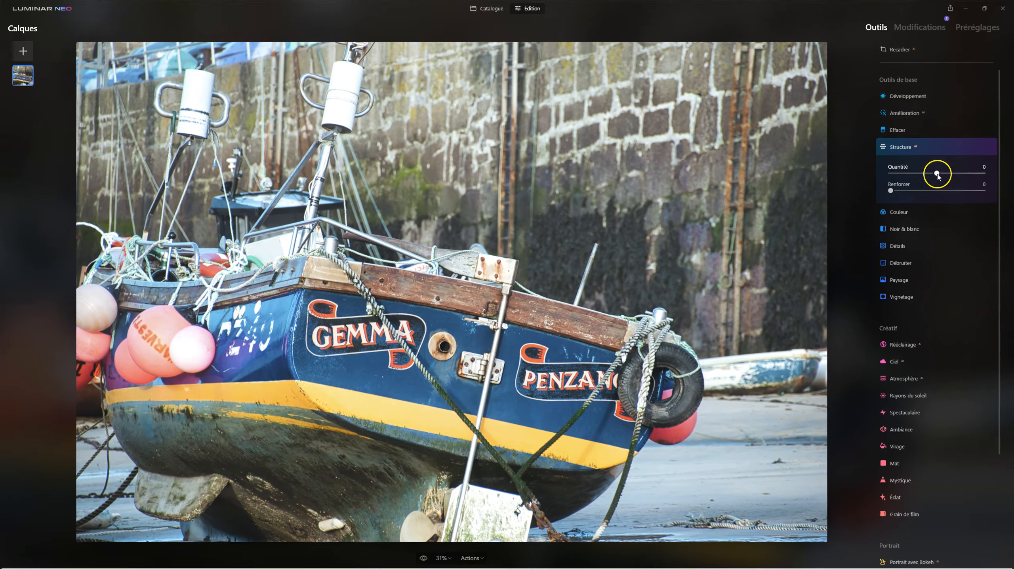
pyautogui.moveTo(935, 170); pyautogui.dragTo(960, 170)
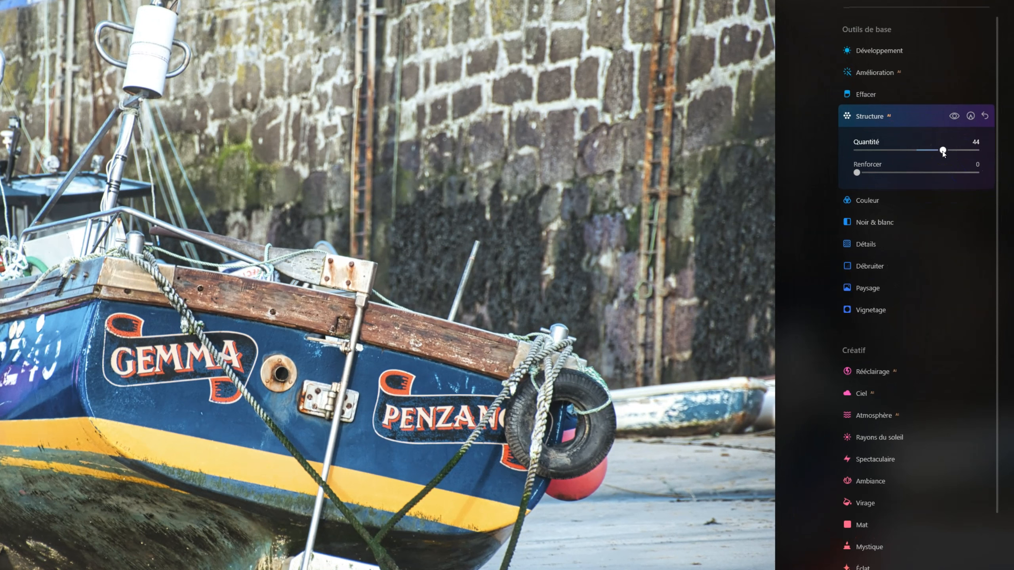
pyautogui.moveTo(943, 151); pyautogui.dragTo(997, 150)
pyautogui.moveTo(857, 172); pyautogui.dragTo(912, 172)
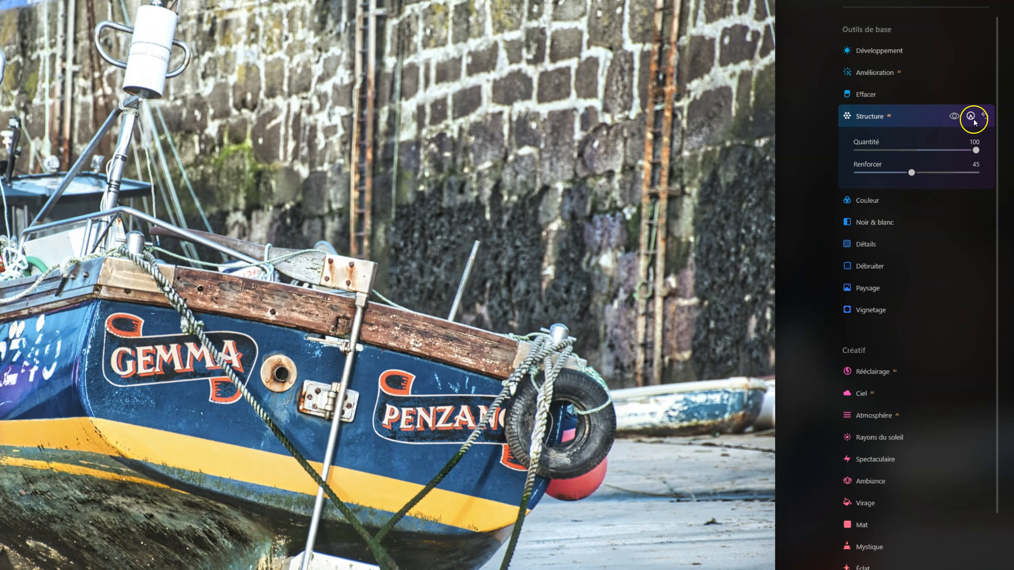
# - Preview the boat photo without its Structure effect, from both the tool and the list of applied modifications
pyautogui.click(953, 116)
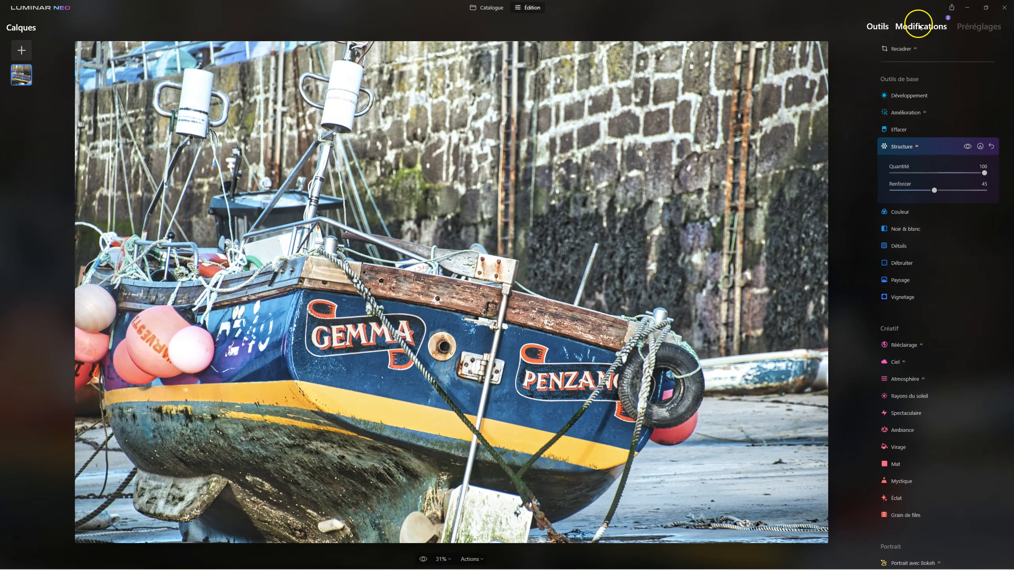
pyautogui.click(914, 10)
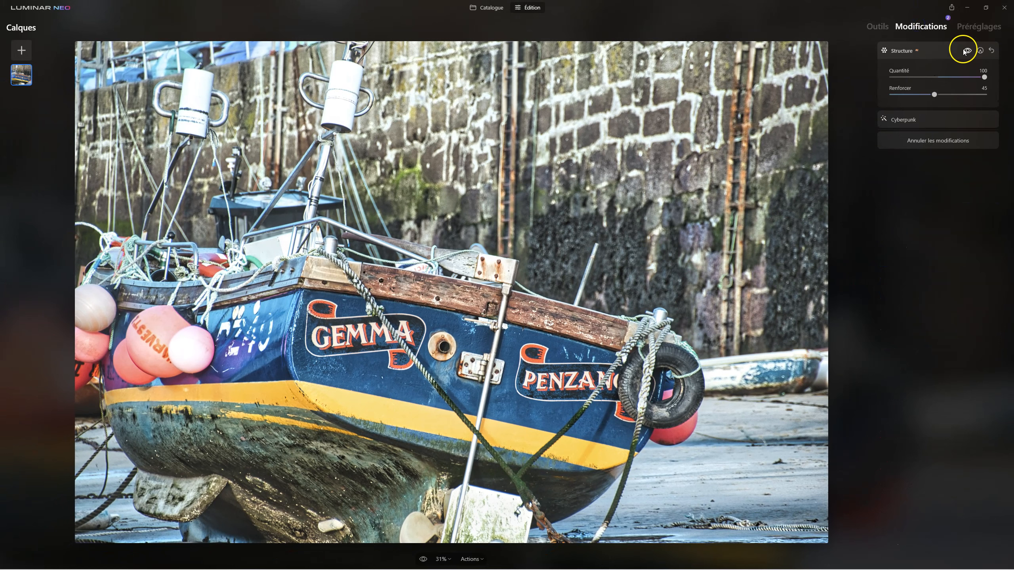
pyautogui.click(966, 51)
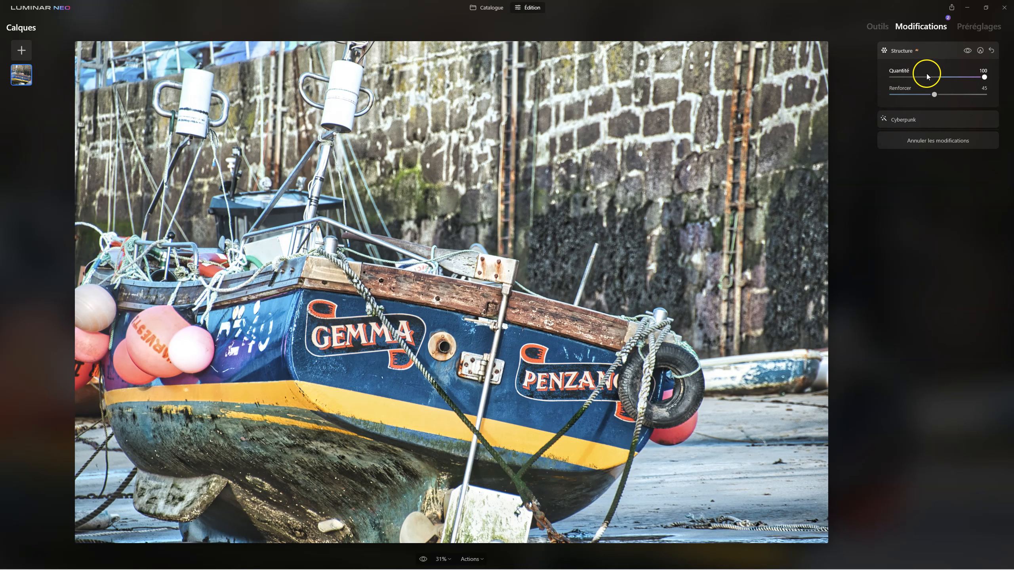
# - Reset the Structure adjustment and delete the Cyberpunk preset from the boat photo's applied modifications
pyautogui.click(992, 50)
pyautogui.click(992, 51)
pyautogui.click(974, 51)
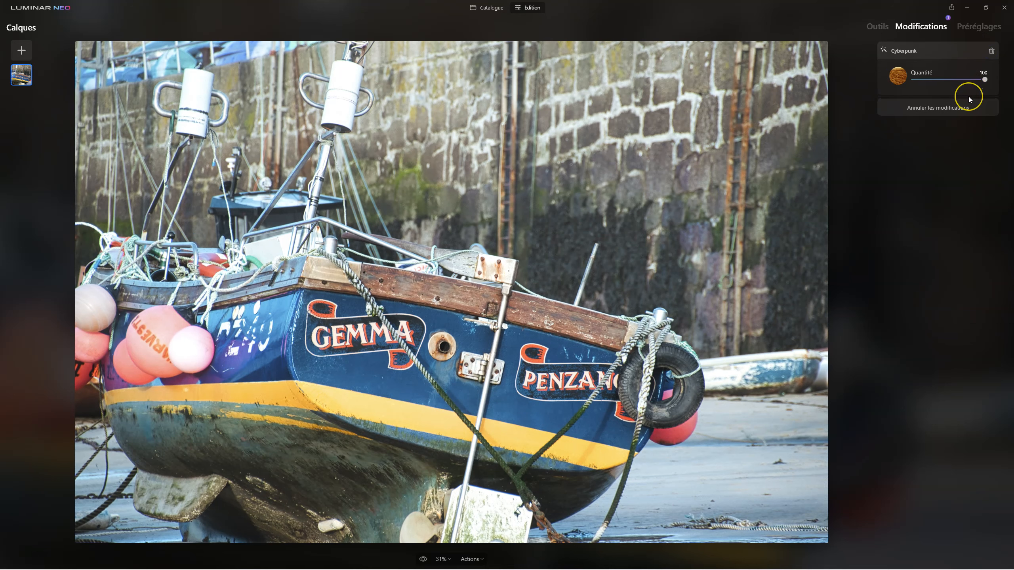
pyautogui.click(992, 51)
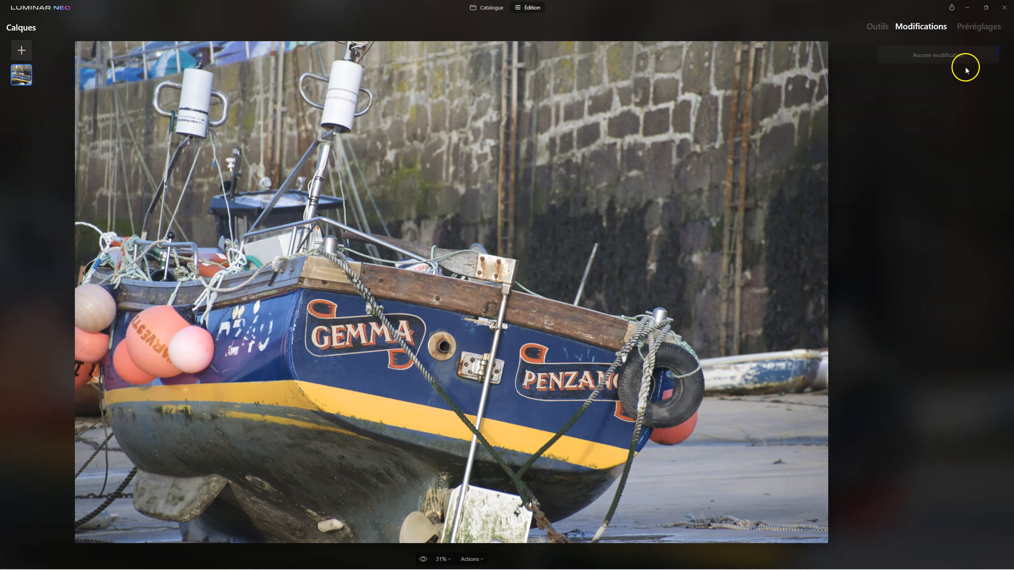
# - Return to the Outils list and look at the Ajustements options available for the boat photo
pyautogui.click(876, 26)
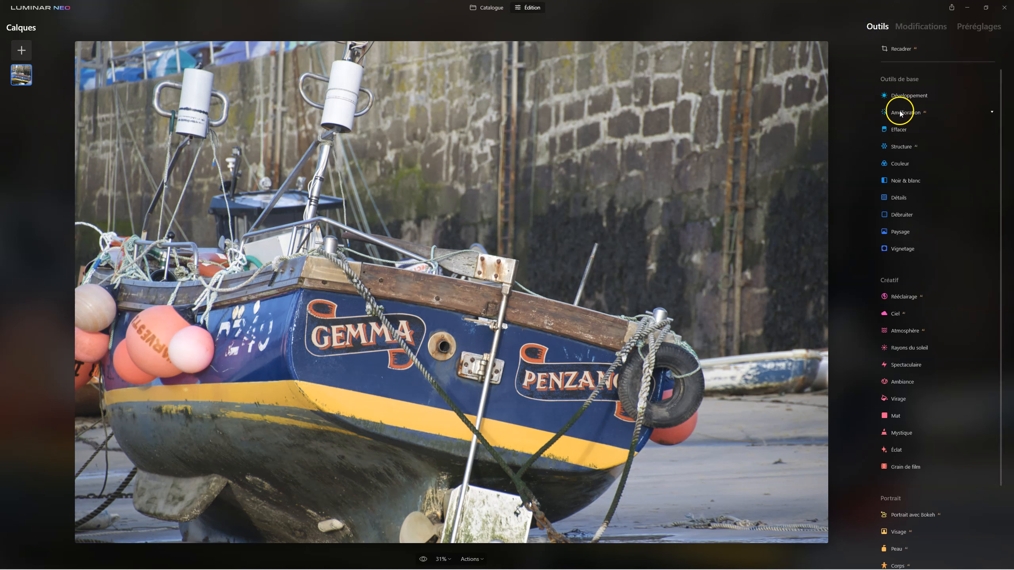
pyautogui.rightClick(545, 235)
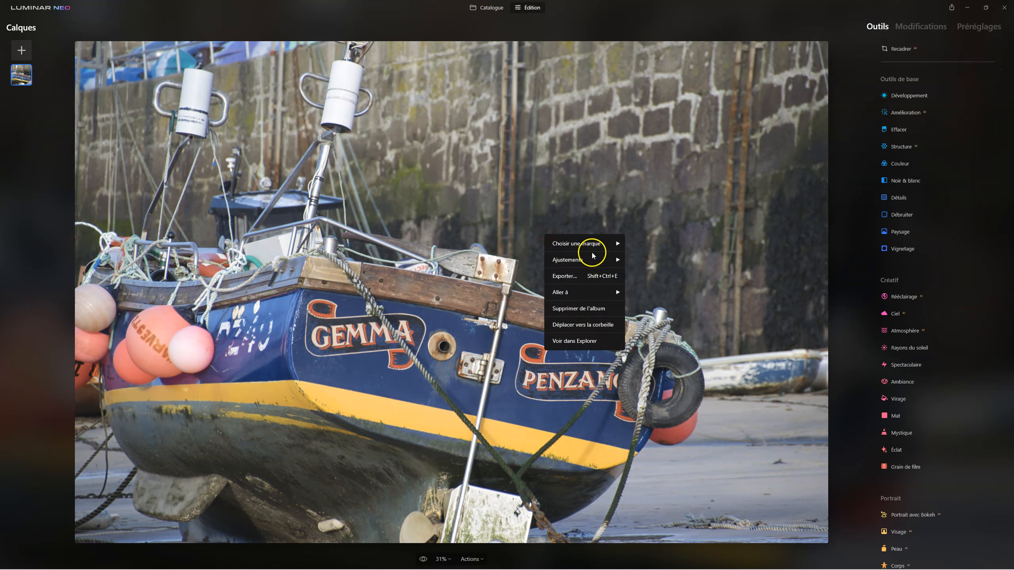
pyautogui.moveTo(590, 261)
pyautogui.click(668, 263)
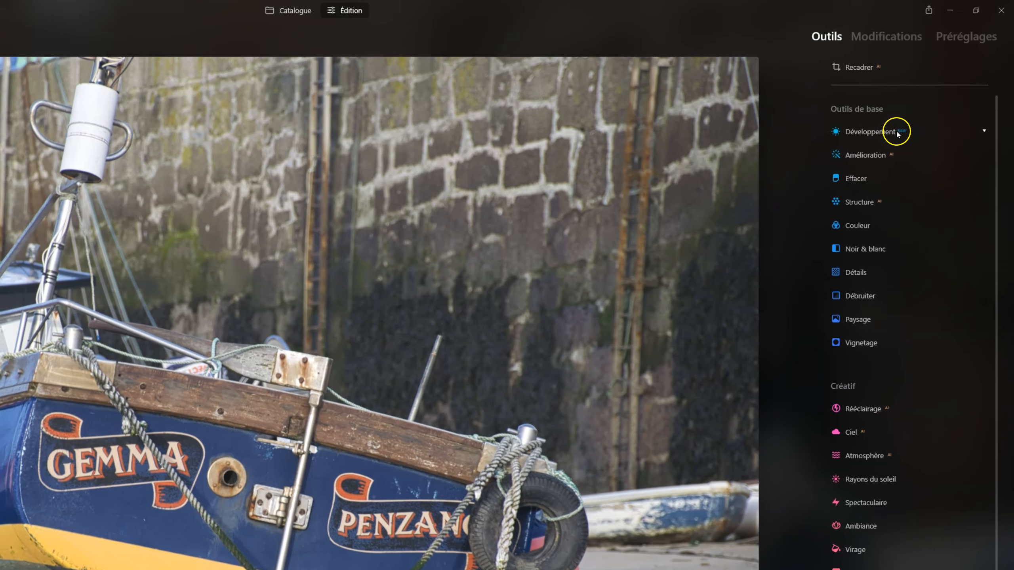
# - Enable automatic distortion corrections in Développement's Optique settings and set the boat photo's camera profile to Nikon D5300 Camera Neutral
pyautogui.click(928, 95)
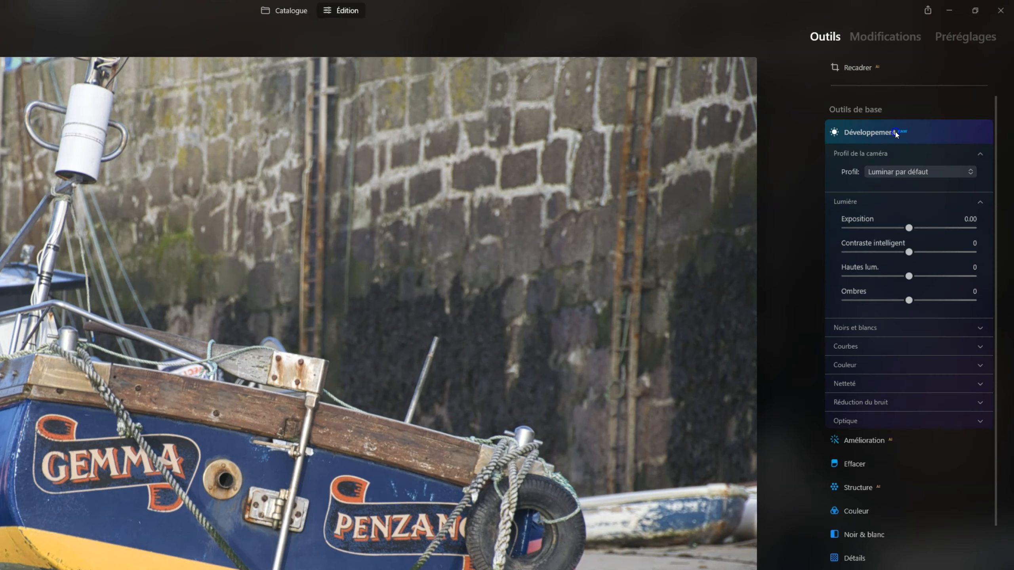
pyautogui.click(852, 424)
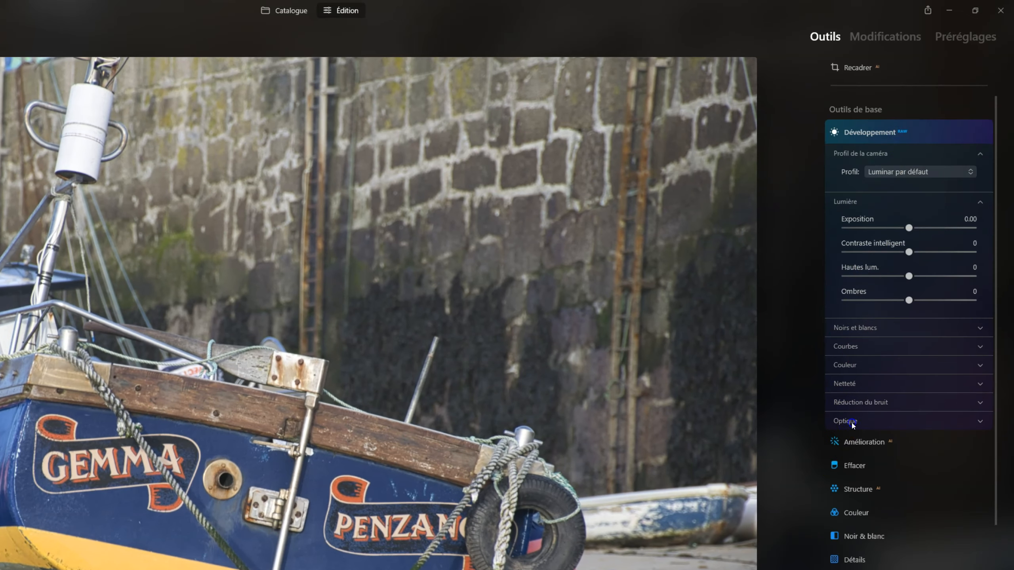
pyautogui.click(846, 440)
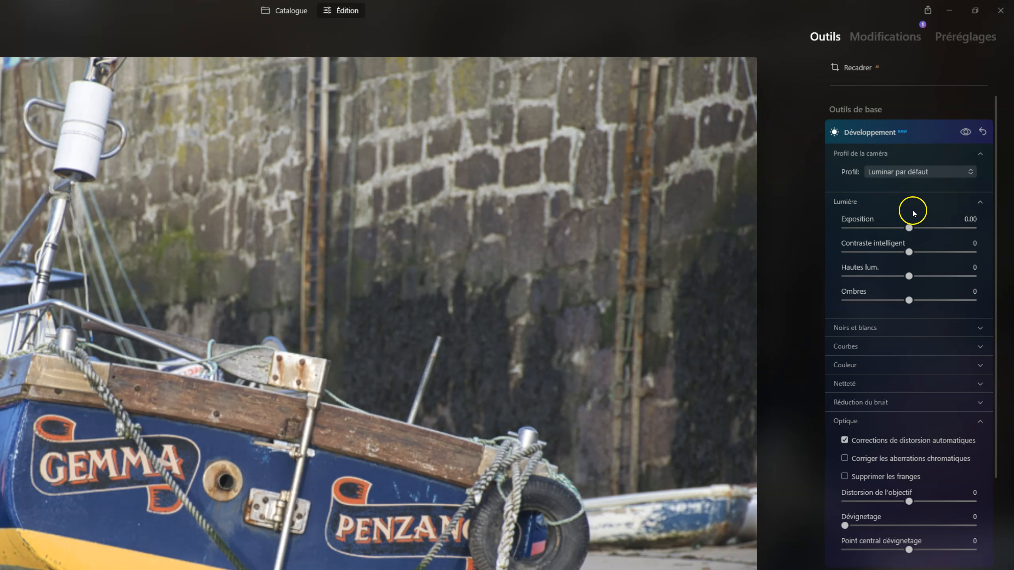
pyautogui.click(901, 172)
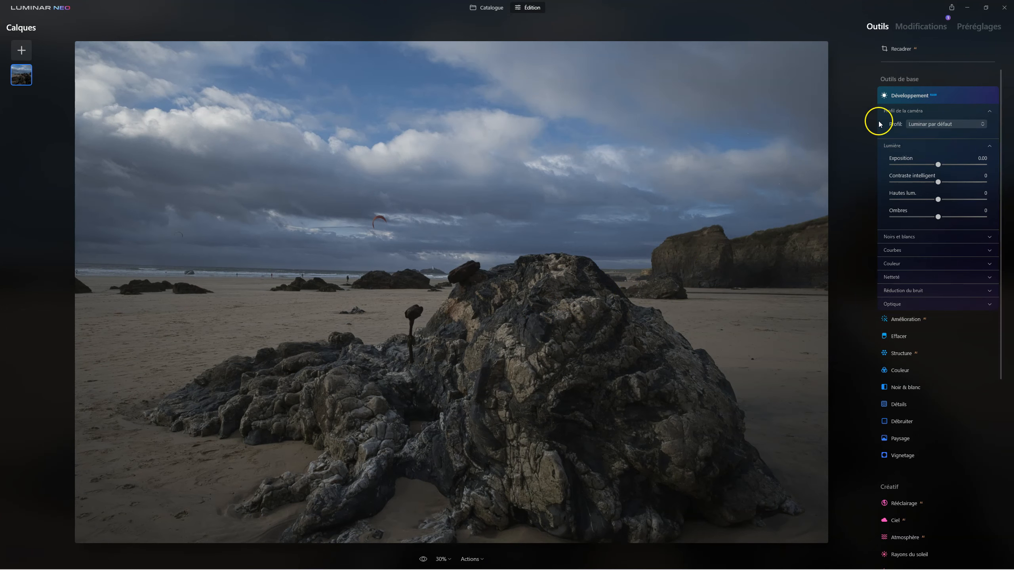
# - Flatten the beach rock photo using the Luminar par défaut profile, Ombres 60, Hautes lum. -76 and Contraste intelligent -62
pyautogui.click(931, 125)
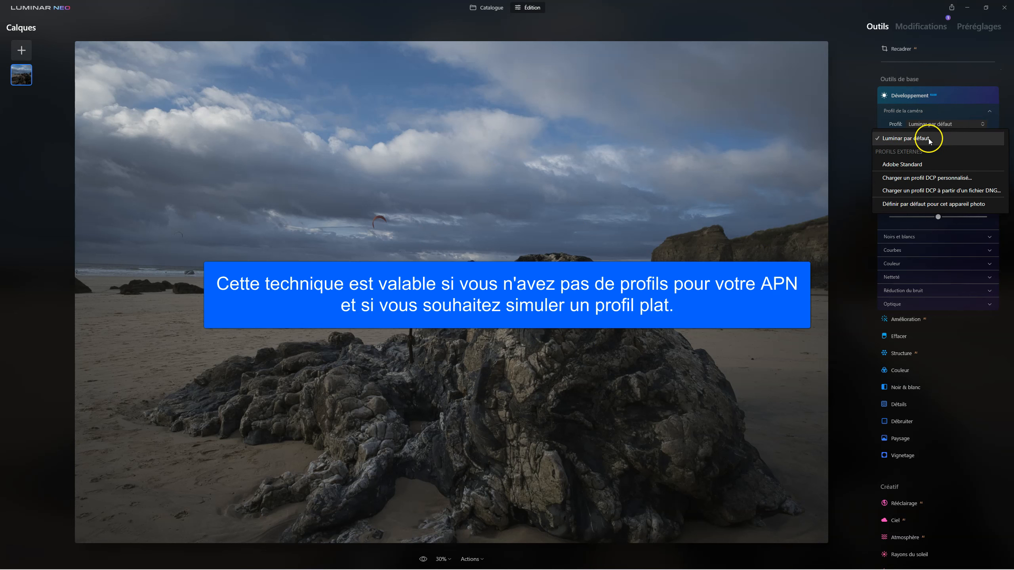
pyautogui.click(928, 141)
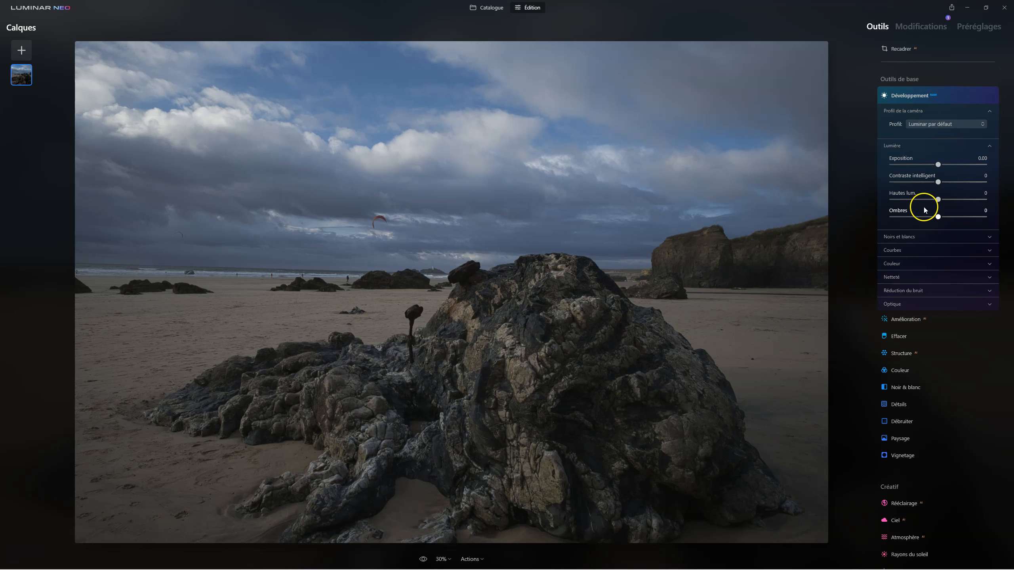
pyautogui.moveTo(961, 219); pyautogui.dragTo(961, 219)
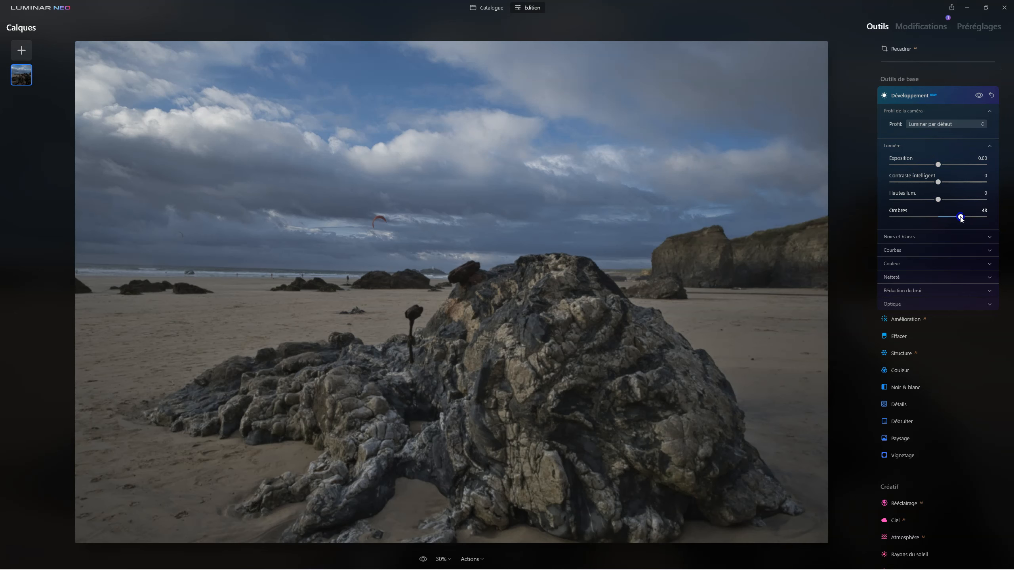
pyautogui.click(937, 200)
pyautogui.moveTo(938, 200); pyautogui.dragTo(901, 200)
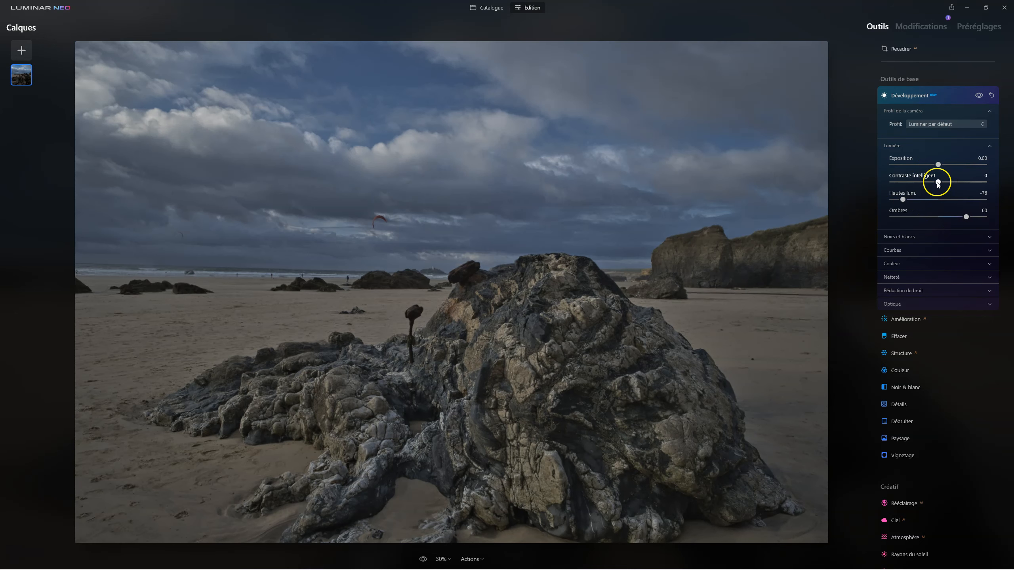
pyautogui.moveTo(910, 184); pyautogui.dragTo(909, 185)
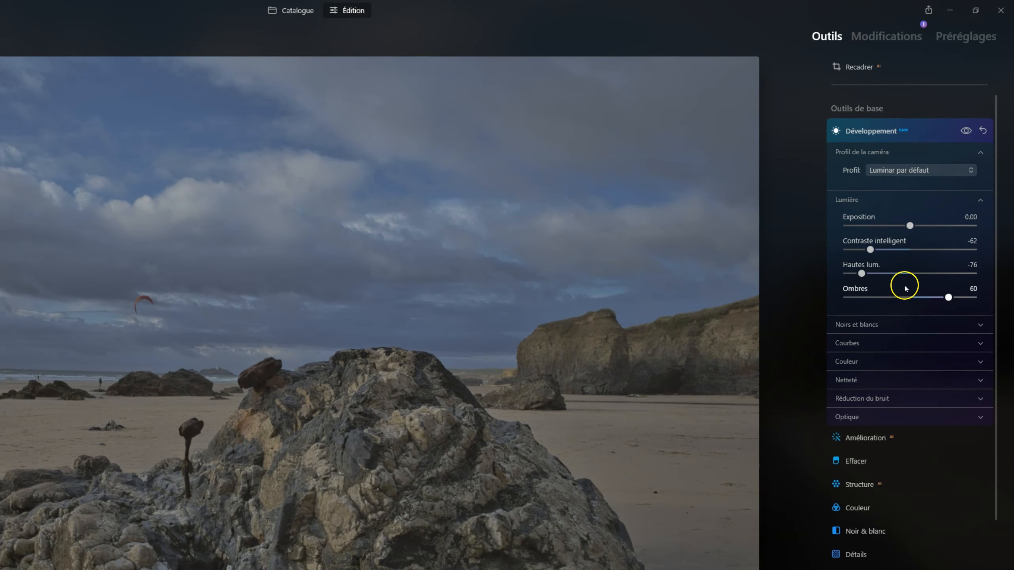
# - Set Blancs to 35 in the Noirs et blancs settings of the beach photo
pyautogui.click(860, 325)
pyautogui.click(911, 375)
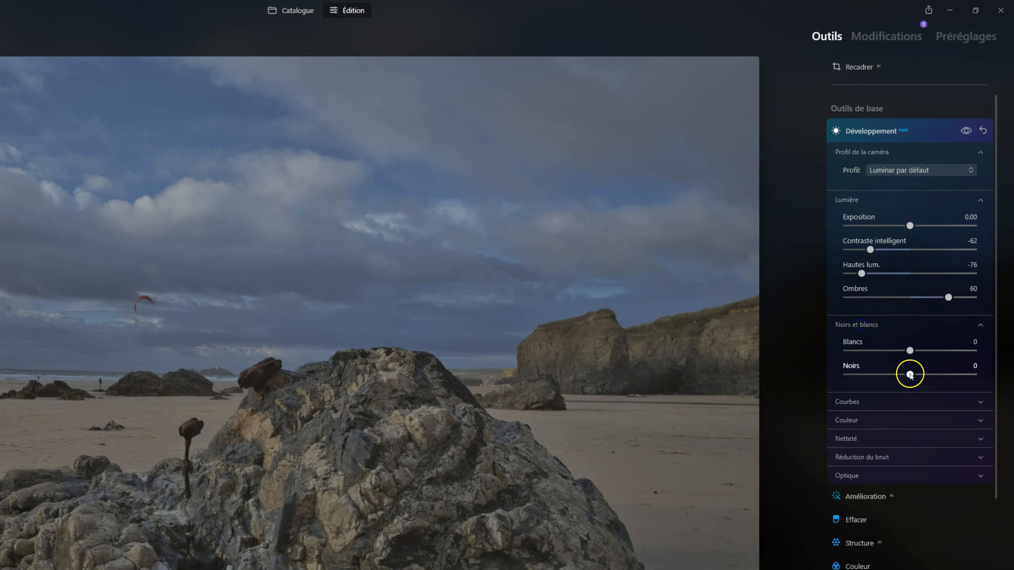
pyautogui.moveTo(910, 351); pyautogui.dragTo(936, 351)
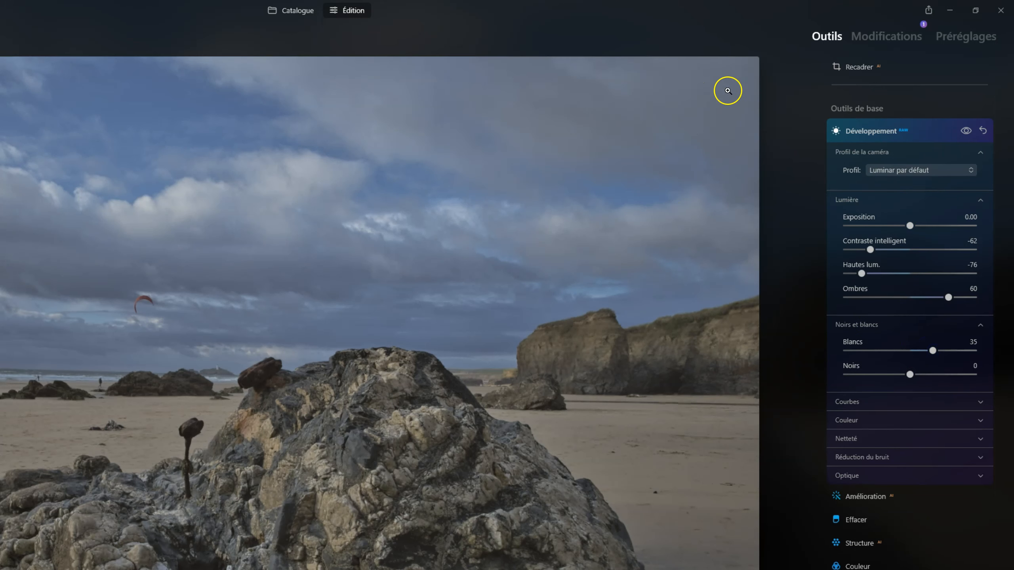
# - Set the beach photo's Saturation to 16 and Vibrance to 17, and sharpen it with Plus net at 16
pyautogui.click(858, 424)
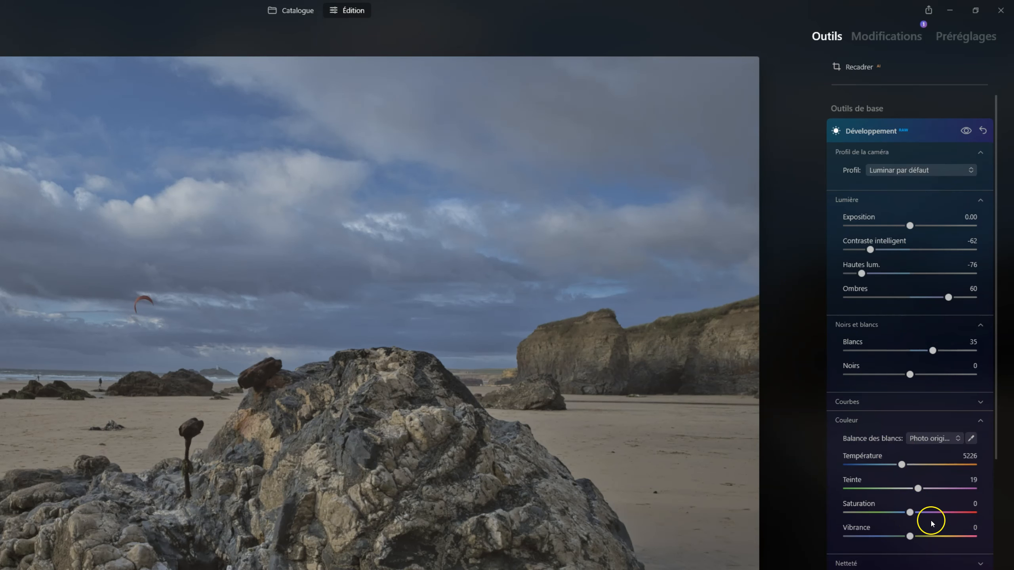
pyautogui.moveTo(914, 514); pyautogui.dragTo(924, 538)
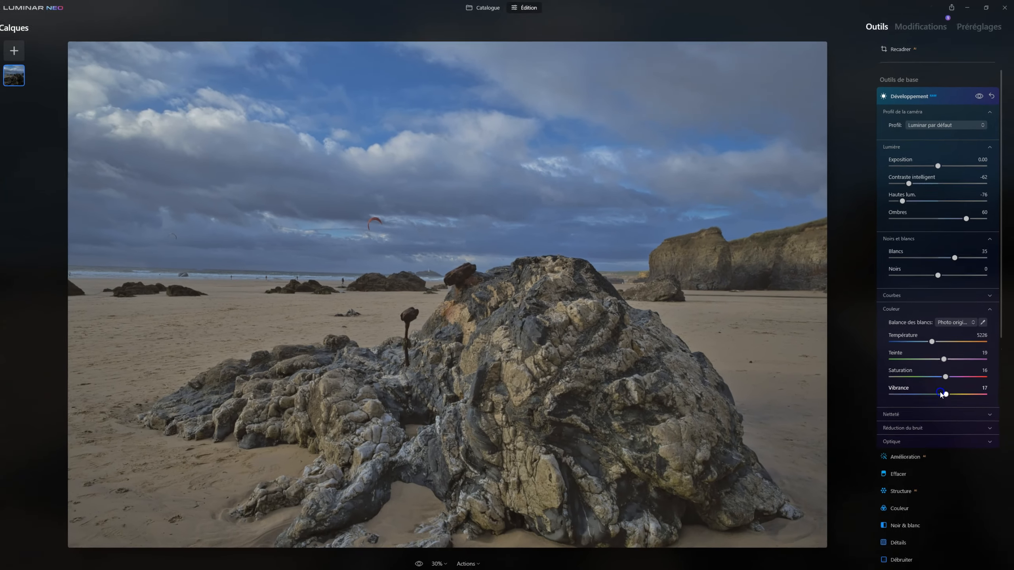
pyautogui.click(891, 411)
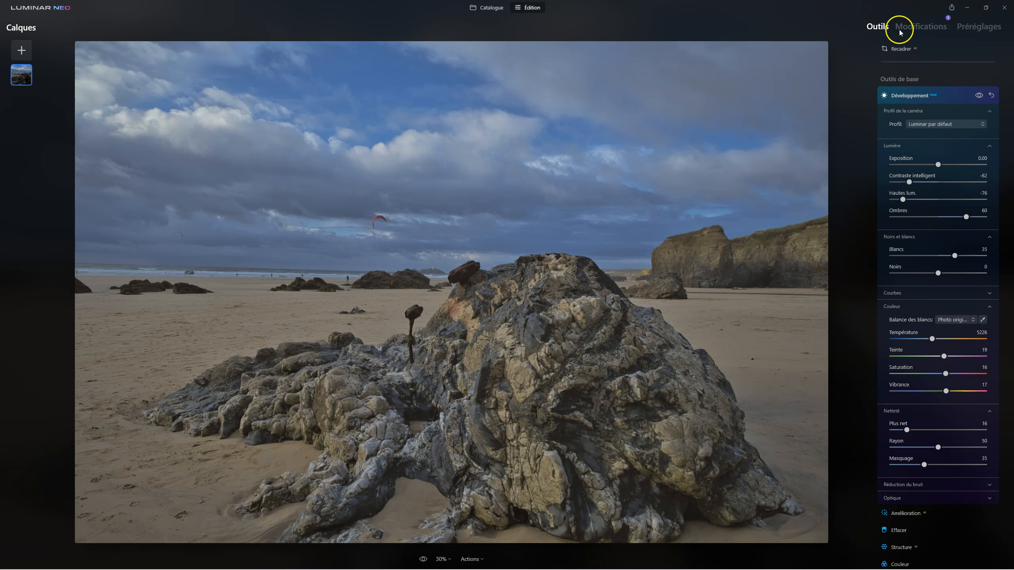
pyautogui.click(909, 97)
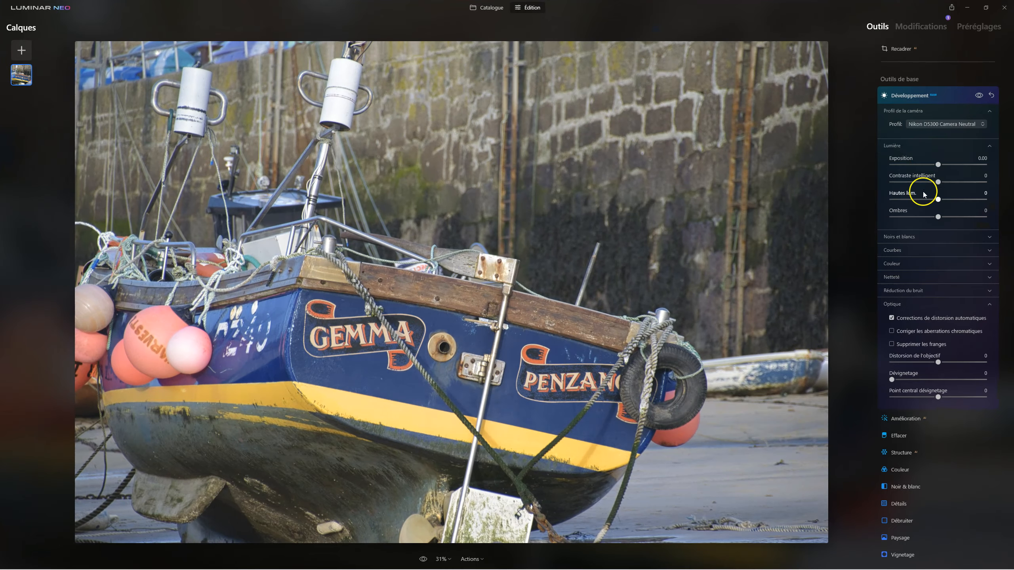
# - Balance the boat photo's light by setting Ombres to 56 and Hautes lum. to -66
pyautogui.moveTo(964, 217); pyautogui.dragTo(929, 201)
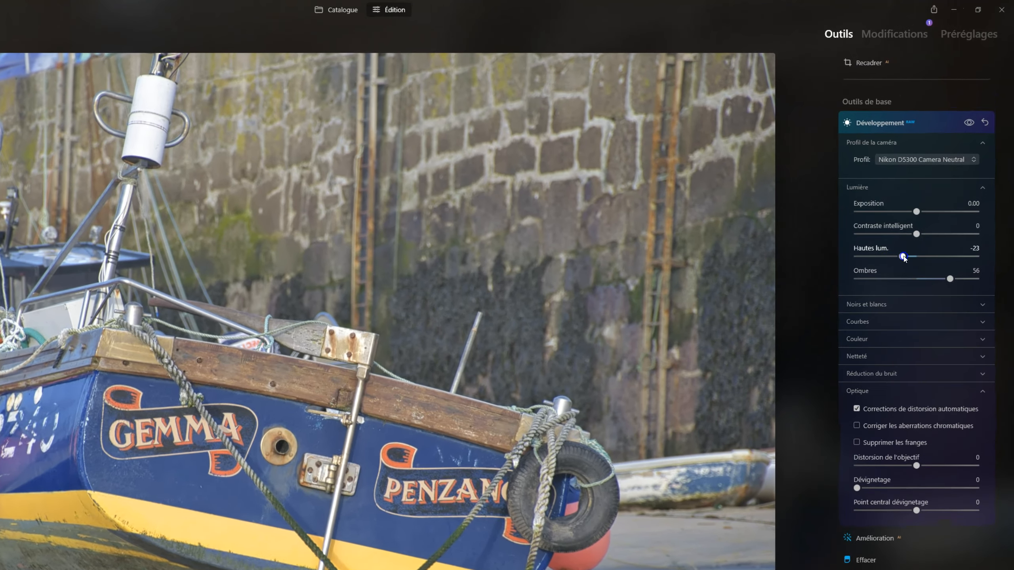
pyautogui.moveTo(905, 258); pyautogui.dragTo(877, 256)
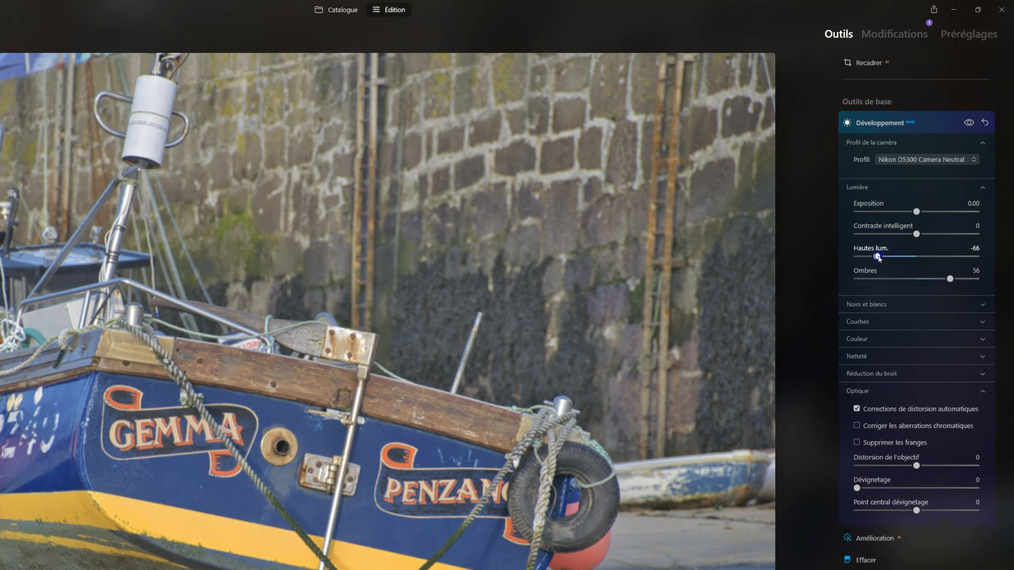
# - Sample the boat's white mast cylinder as the neutral white balance target, and set Vibrance to 34 and Saturation to 10
pyautogui.click(873, 342)
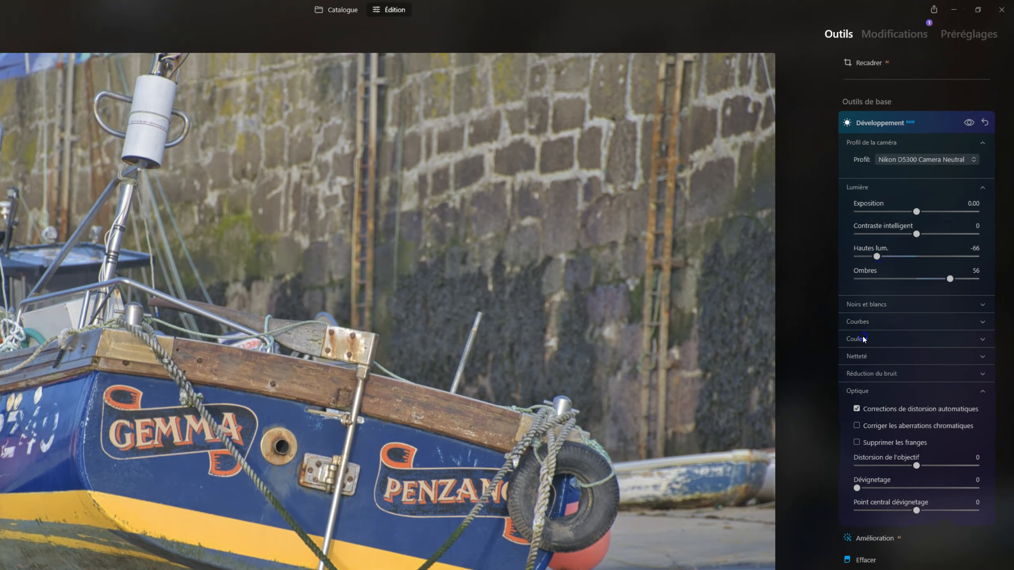
pyautogui.click(977, 358)
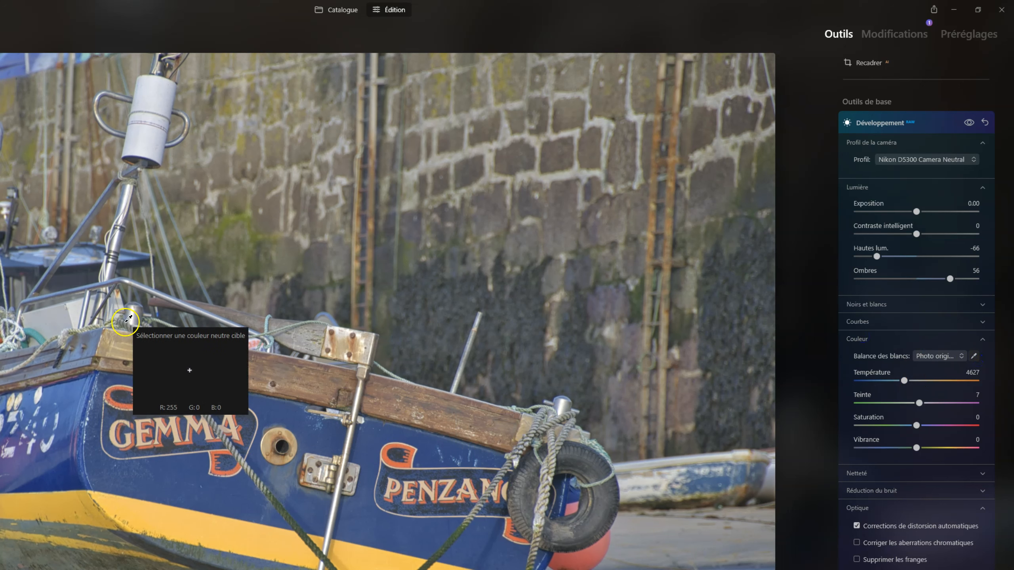
pyautogui.click(144, 141)
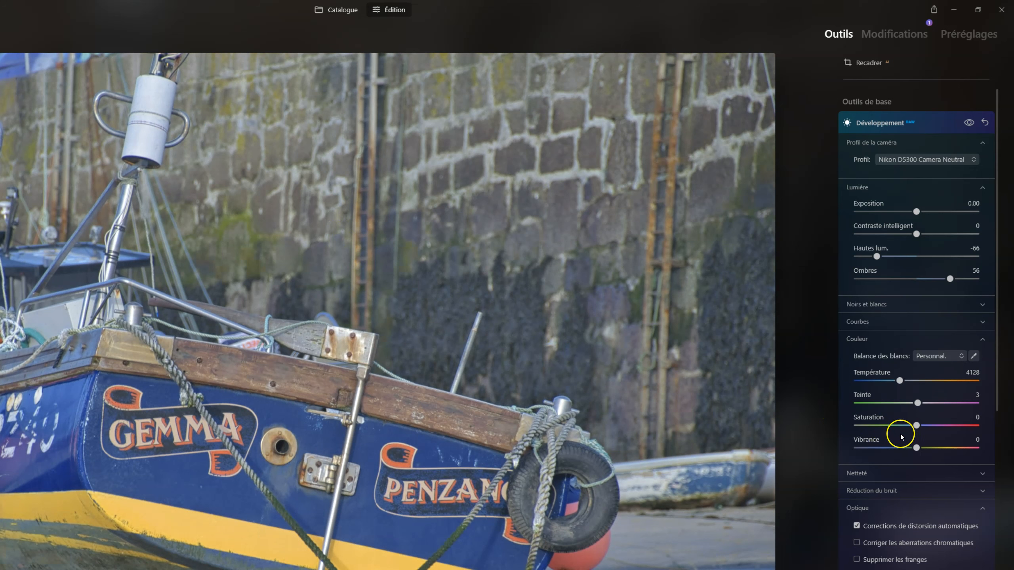
pyautogui.moveTo(937, 446); pyautogui.dragTo(925, 426)
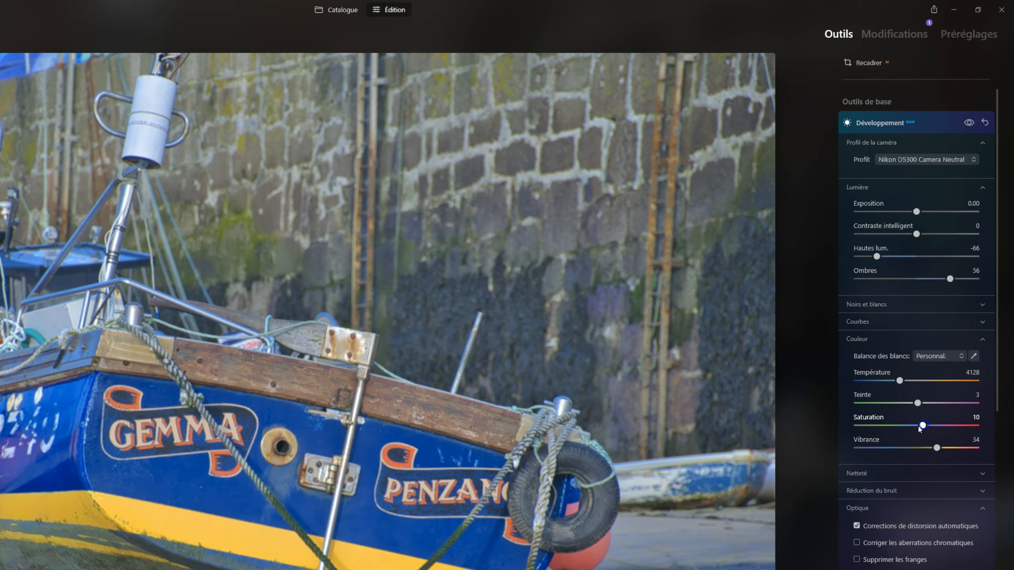
# - Sharpen the boat photo with Plus net at 47 and open the Réduction du bruit settings
pyautogui.click(869, 476)
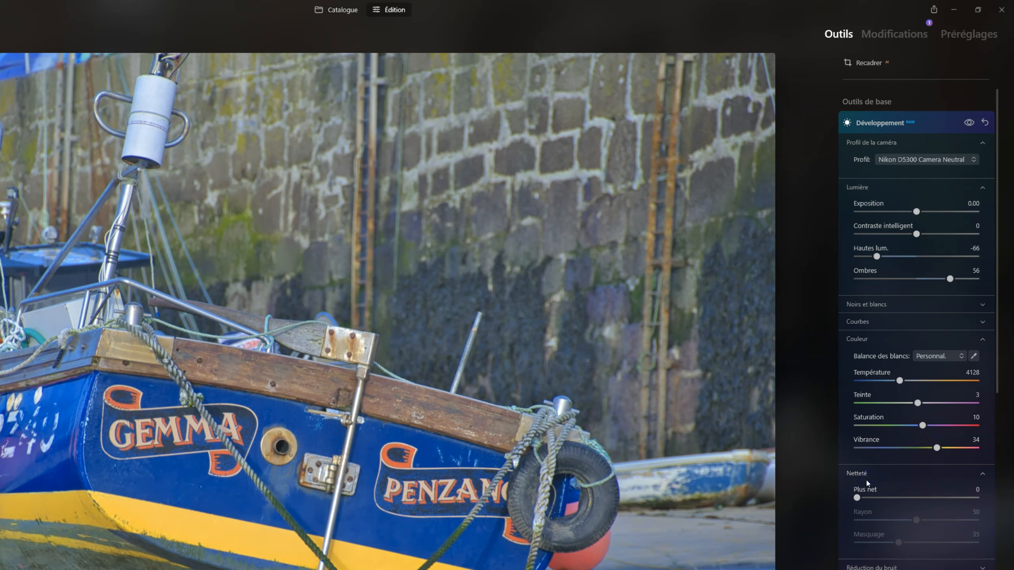
pyautogui.moveTo(855, 498); pyautogui.dragTo(915, 502)
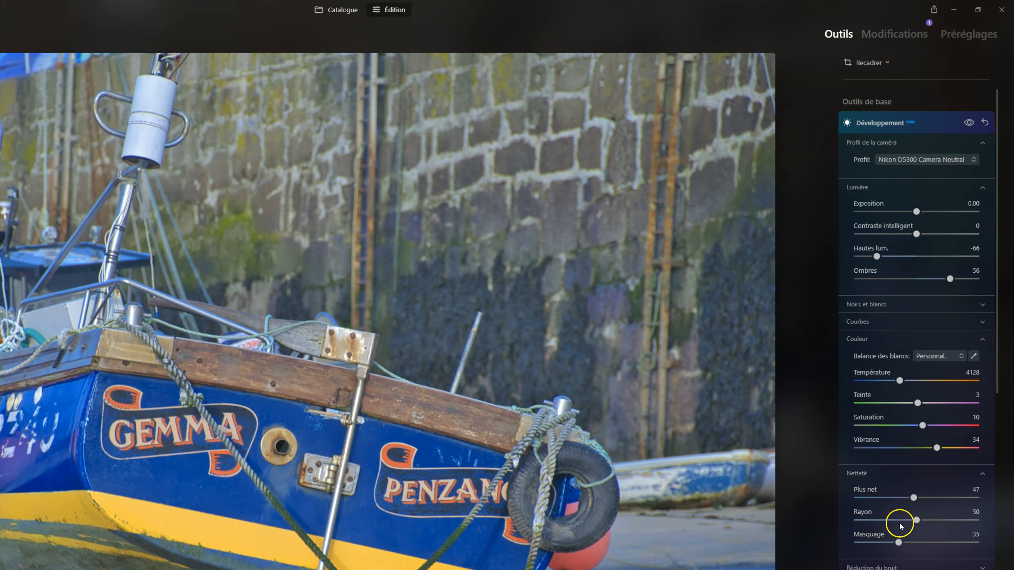
pyautogui.scroll(-3, 914, 534)
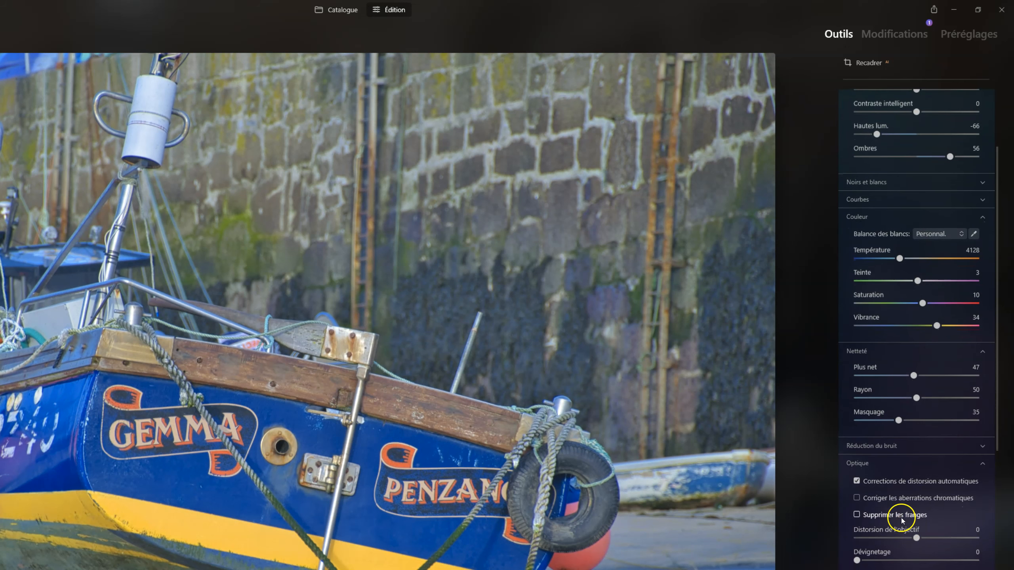
pyautogui.click(879, 447)
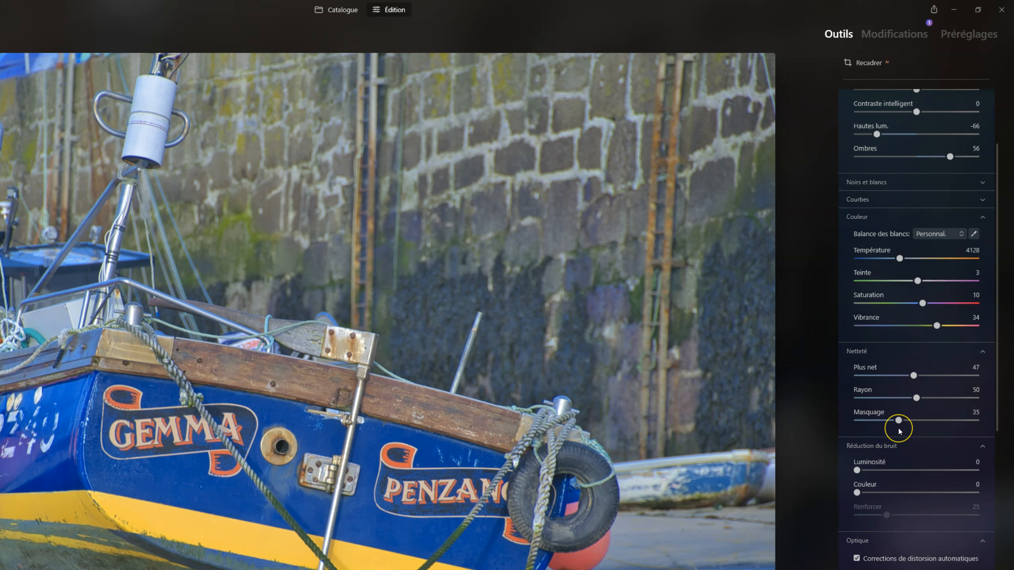
# - Close the Développement tool and show its settings among the boat photo's applied modifications
pyautogui.scroll(5, 899, 428)
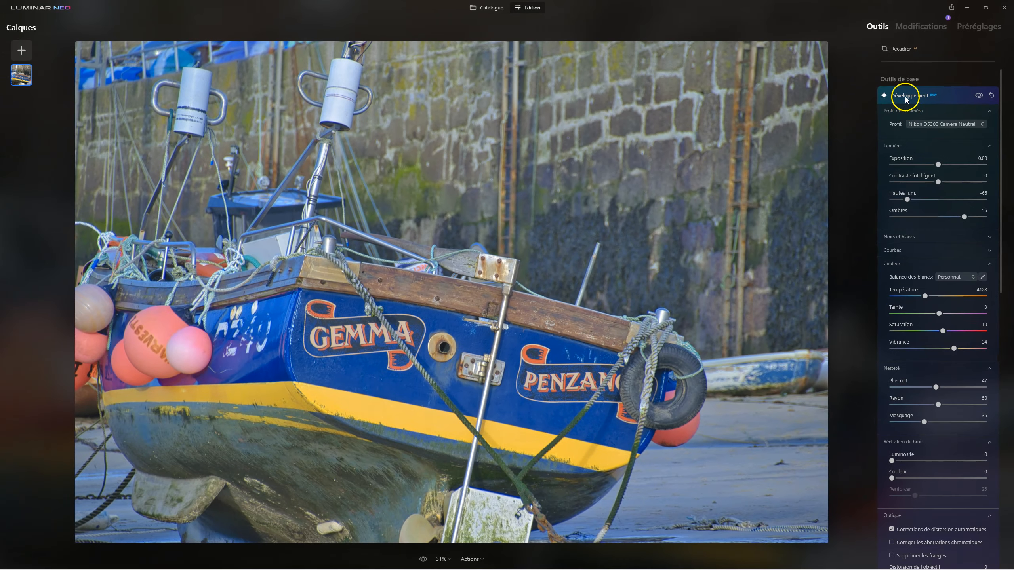
pyautogui.click(908, 97)
pyautogui.click(928, 28)
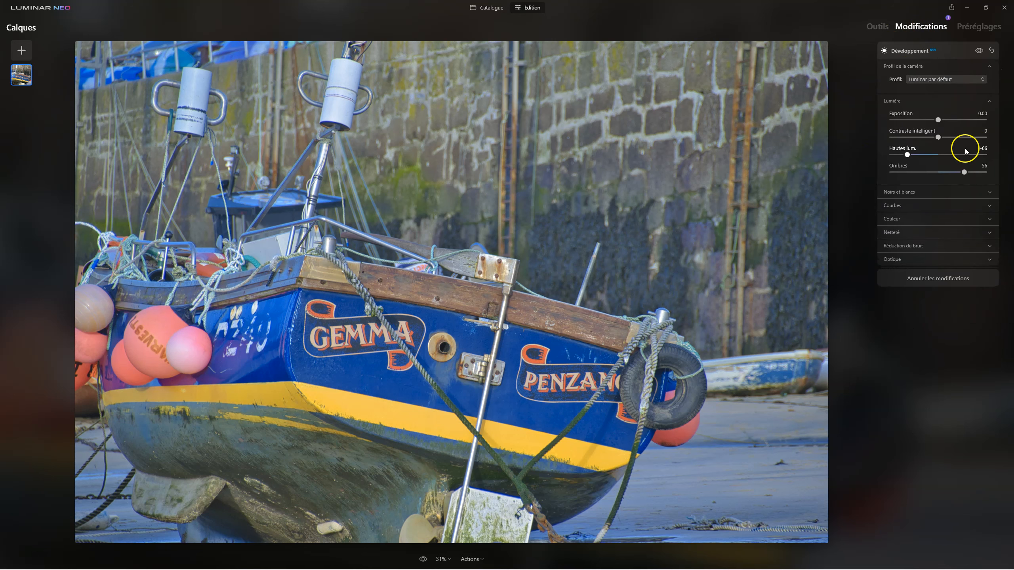
# - Apply Amélioration with Accent at 41 and Structure with Quantité at 34 to the boat photo
pyautogui.click(877, 27)
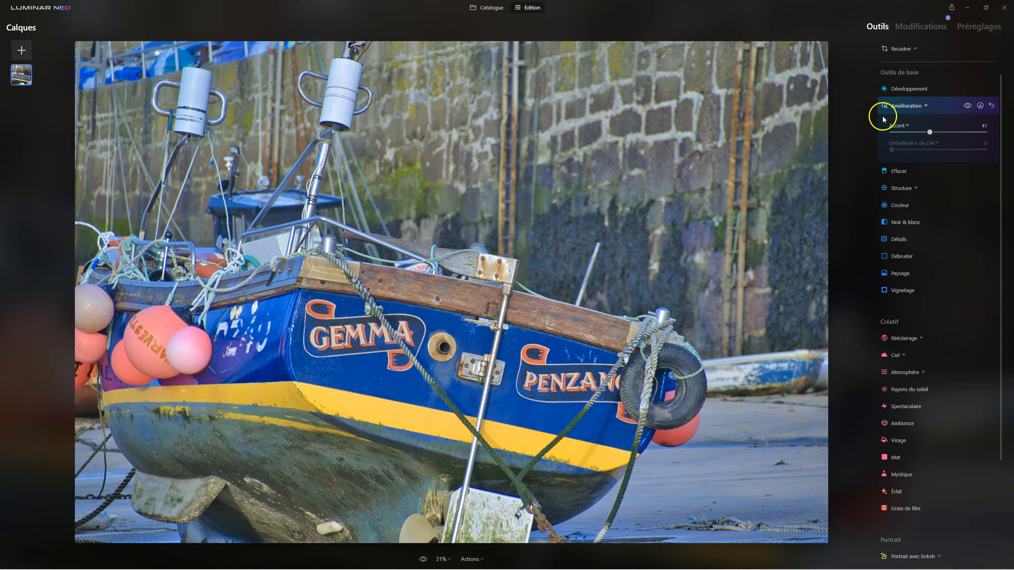
pyautogui.click(913, 106)
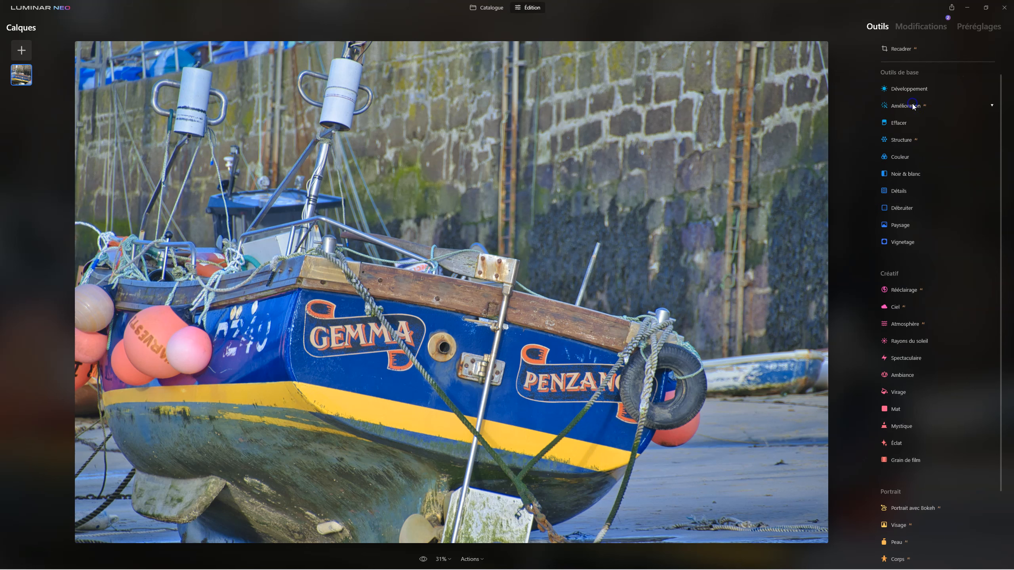
pyautogui.click(899, 137)
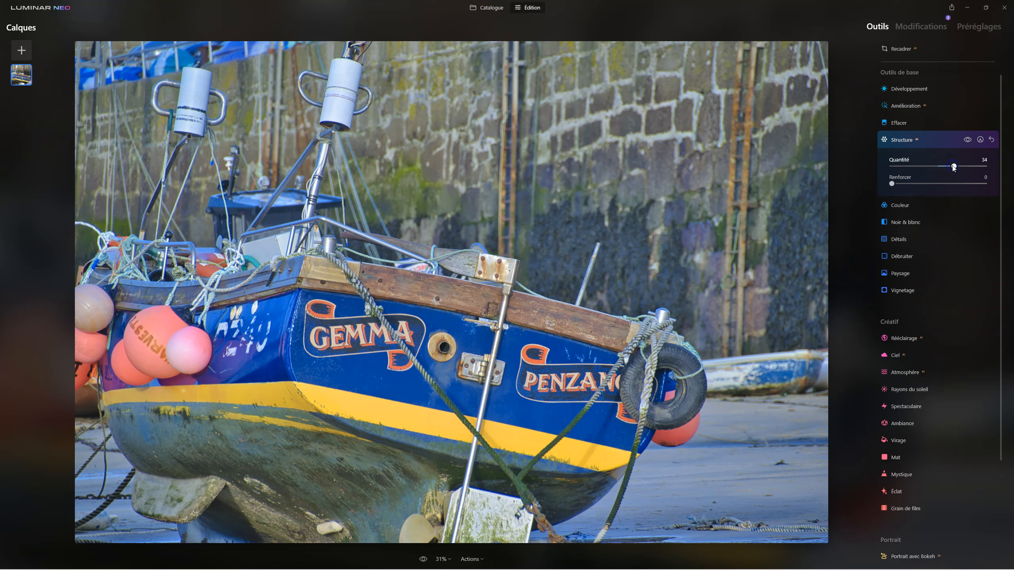
pyautogui.click(904, 141)
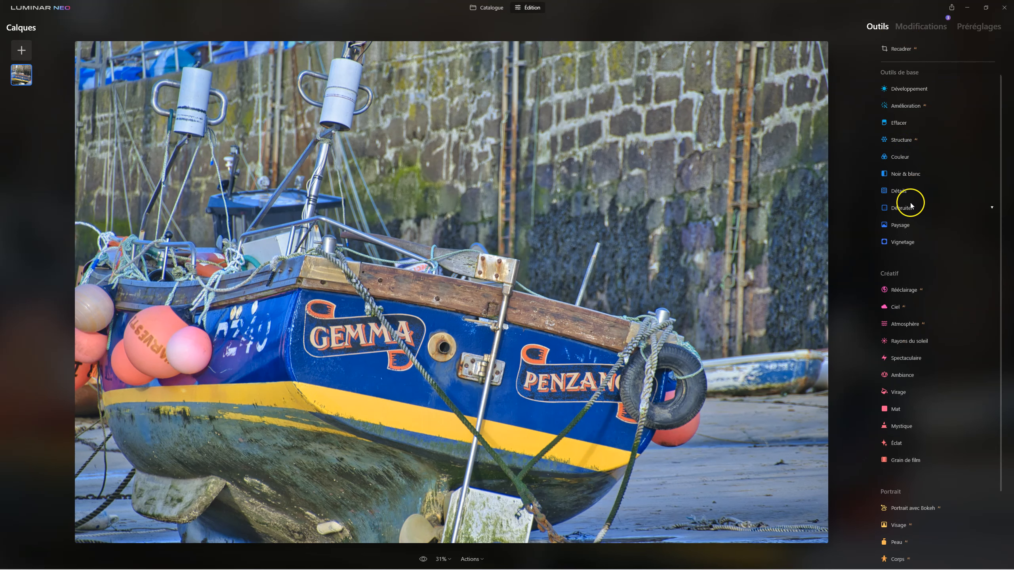
# - Revise the boat photo's applied modifications, setting Structure's Quantité to 60 and Amélioration's Accent to 14
pyautogui.click(920, 29)
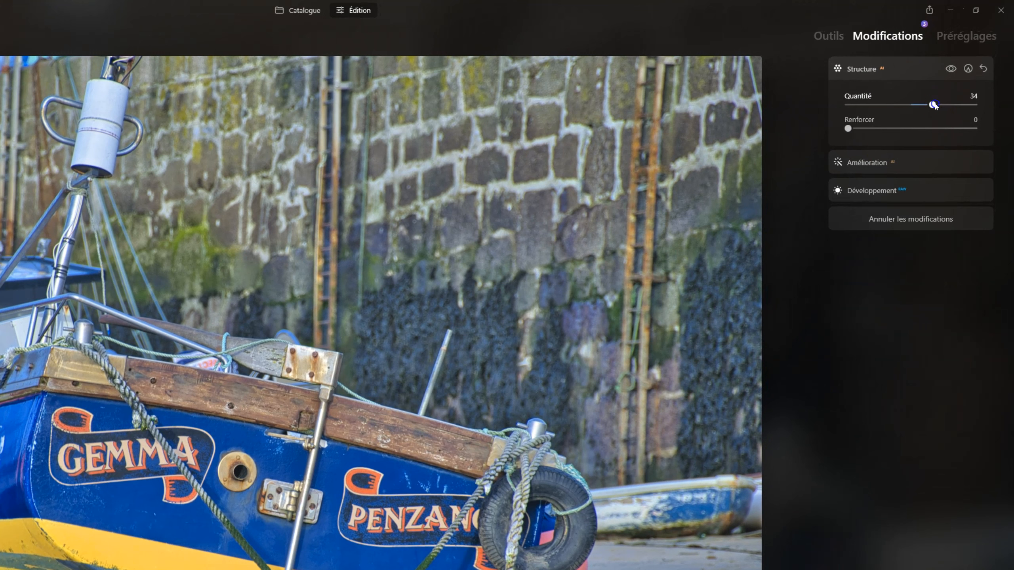
pyautogui.moveTo(935, 104); pyautogui.dragTo(920, 105)
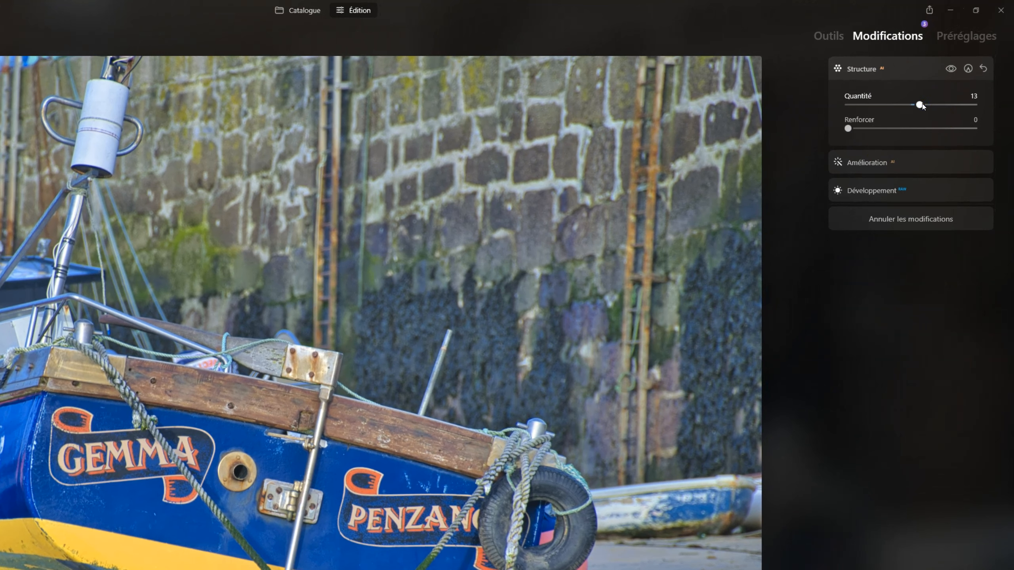
pyautogui.moveTo(920, 105); pyautogui.dragTo(951, 105)
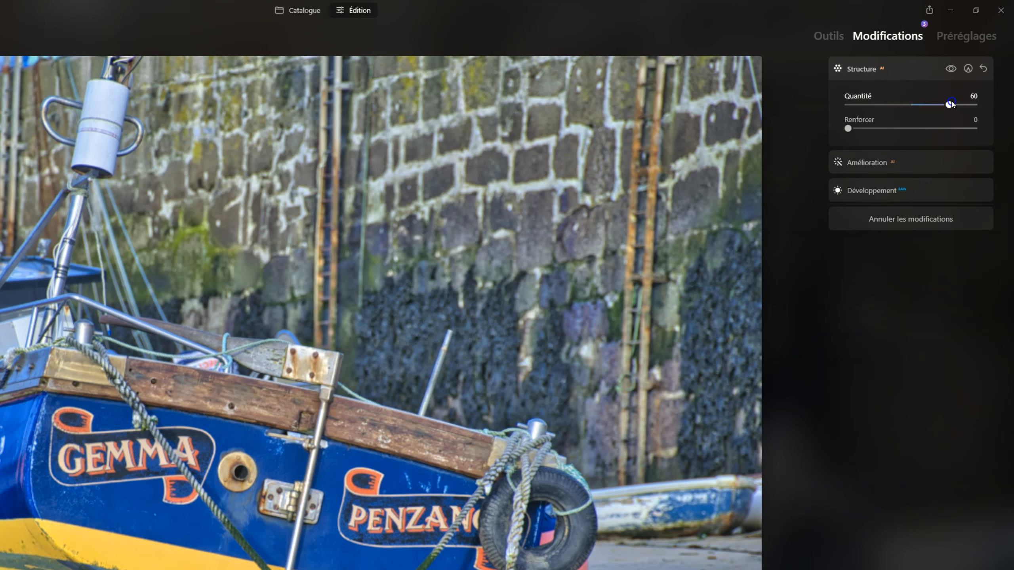
pyautogui.click(872, 160)
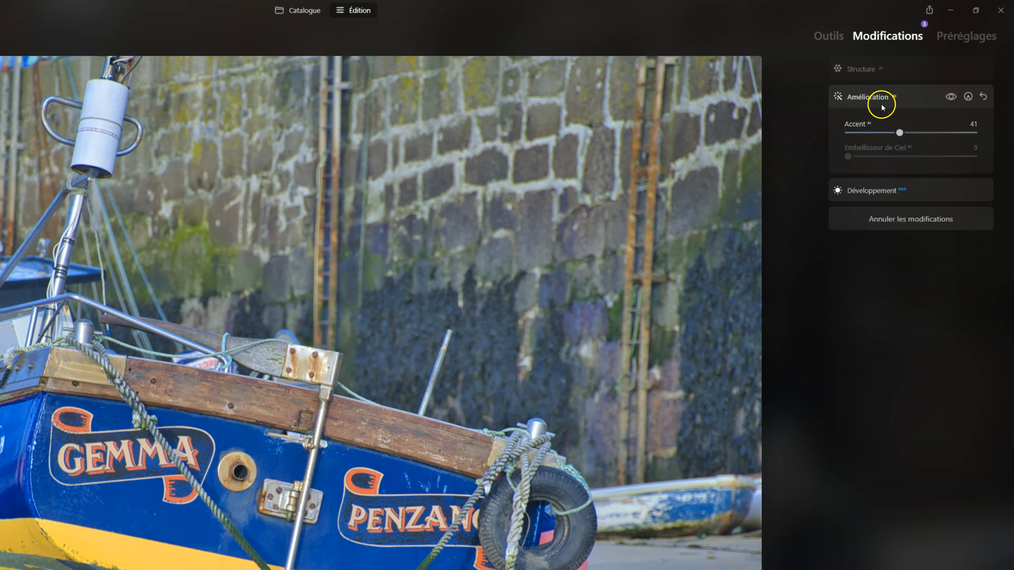
pyautogui.moveTo(890, 133); pyautogui.dragTo(868, 131)
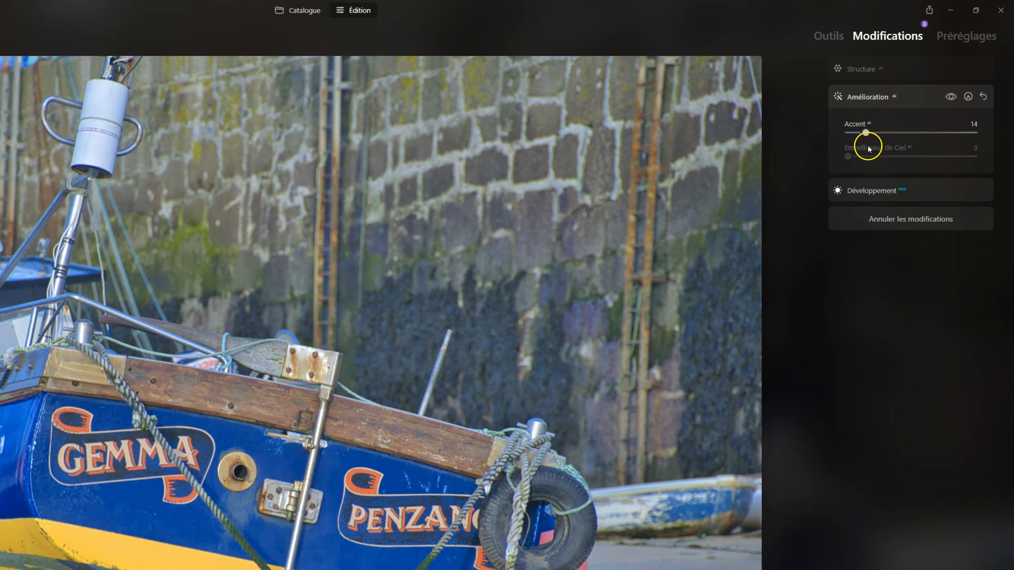
# - Review the camera profile list in the applied Développement and the Structure settings, and return to the tool list
pyautogui.click(868, 190)
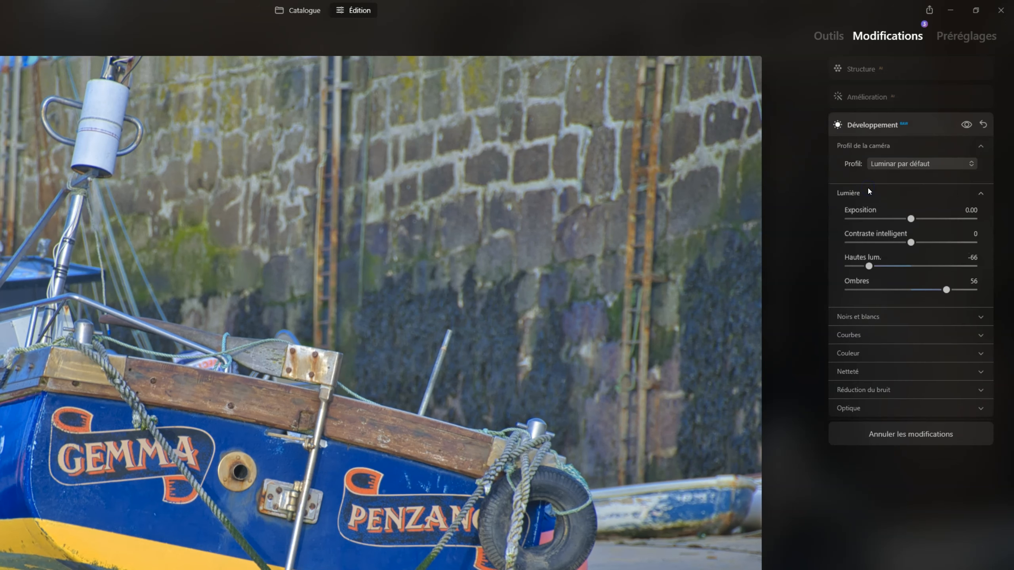
pyautogui.click(905, 165)
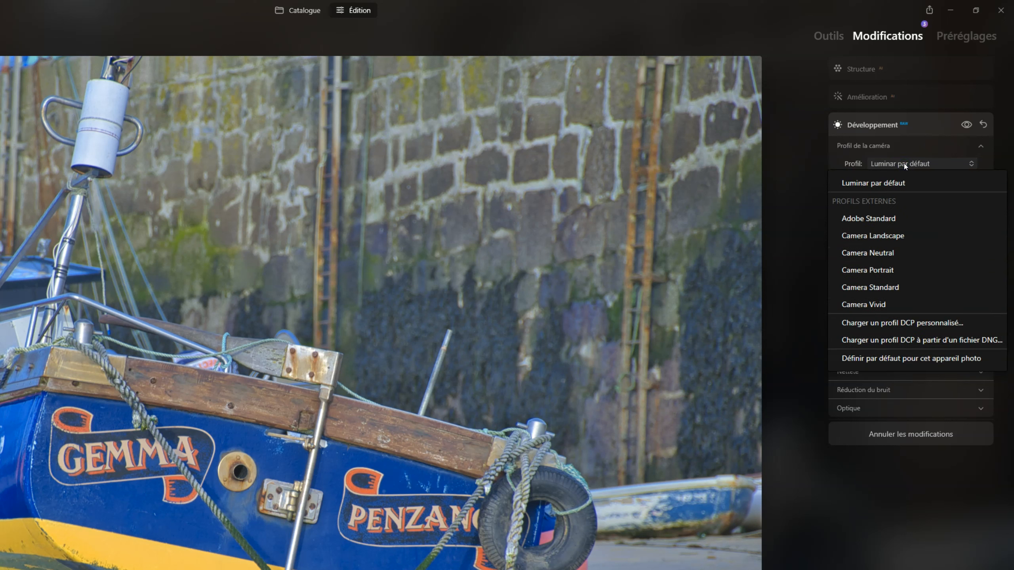
pyautogui.click(862, 69)
pyautogui.click(867, 81)
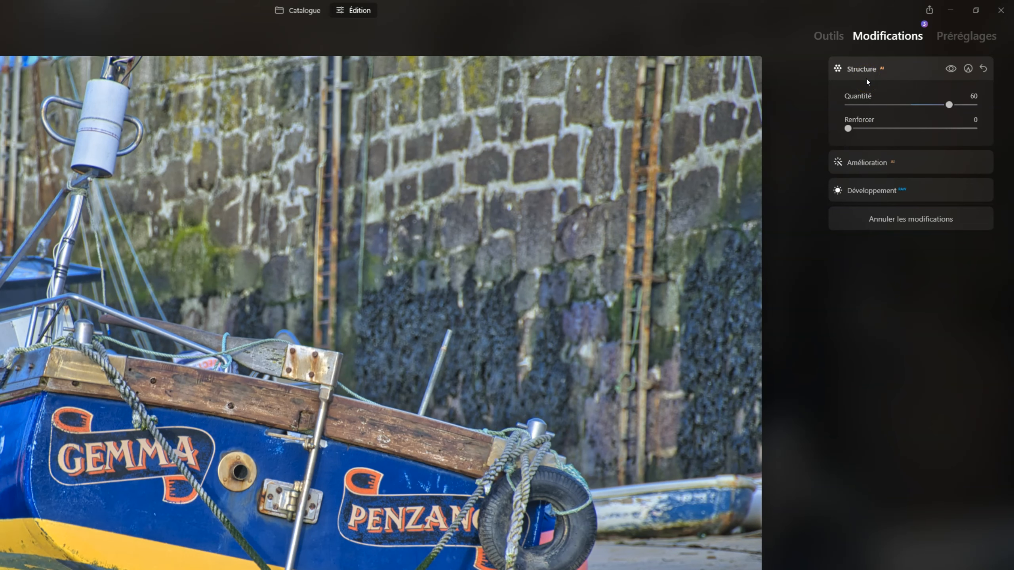
pyautogui.click(828, 36)
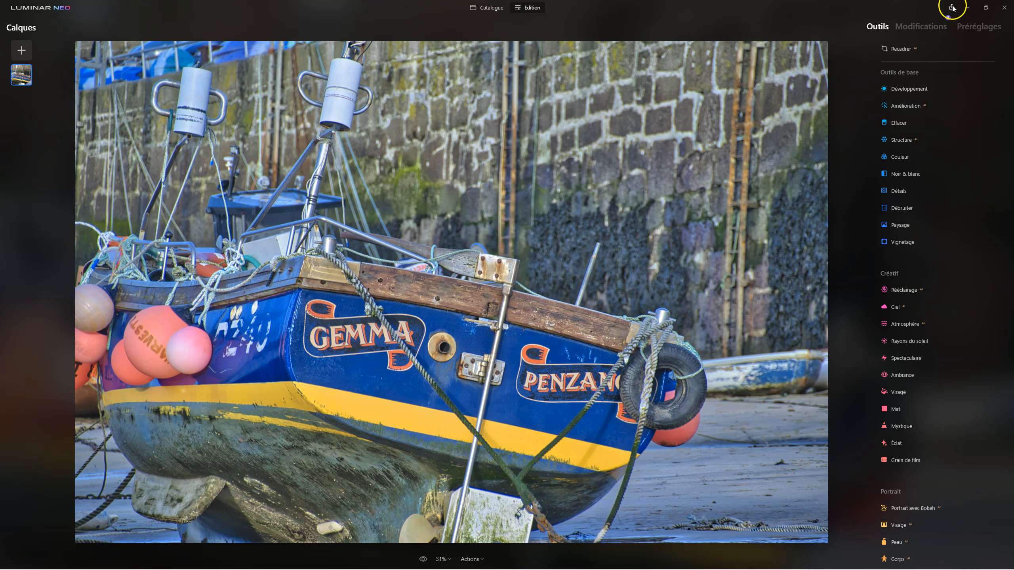
# - Examine the folder export settings and available file formats for the boat photo, and close them without exporting
pyautogui.click(953, 7)
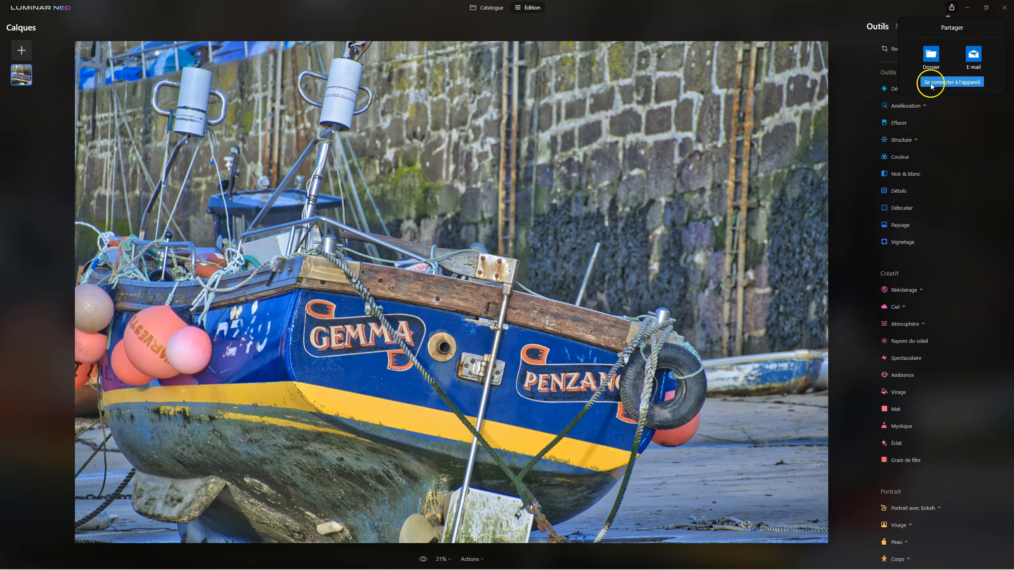
pyautogui.click(932, 56)
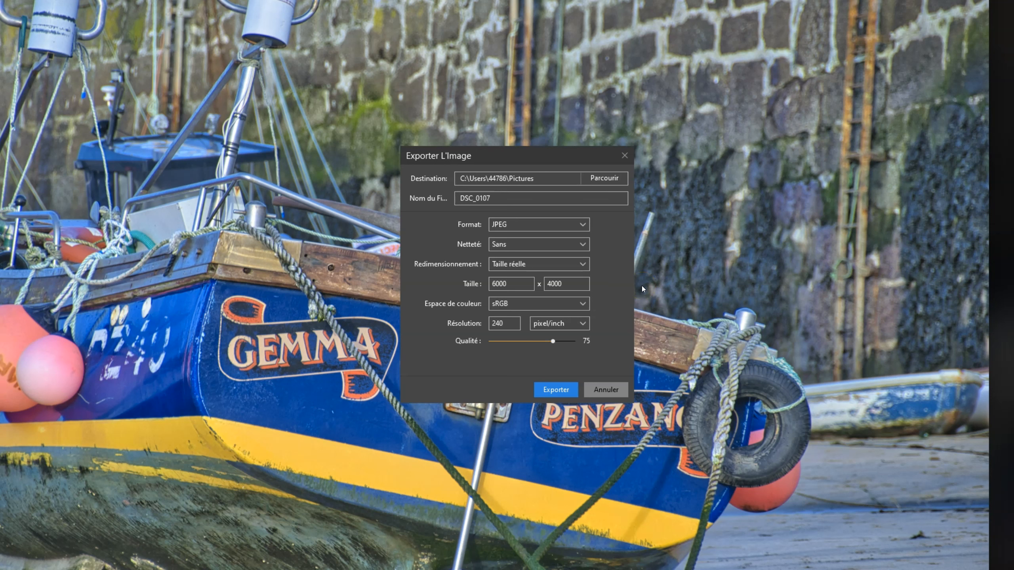
pyautogui.click(584, 225)
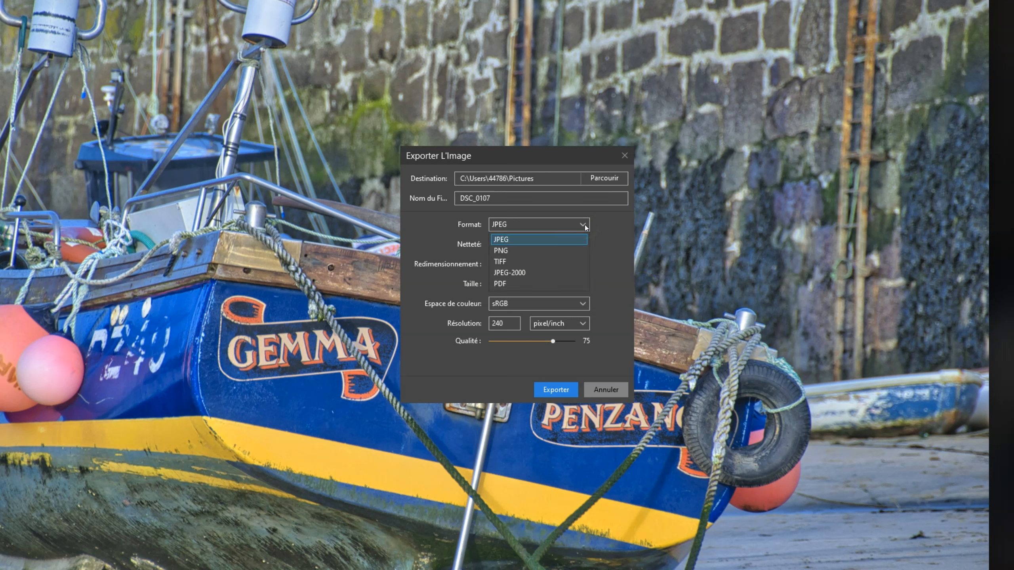
pyautogui.click(585, 227)
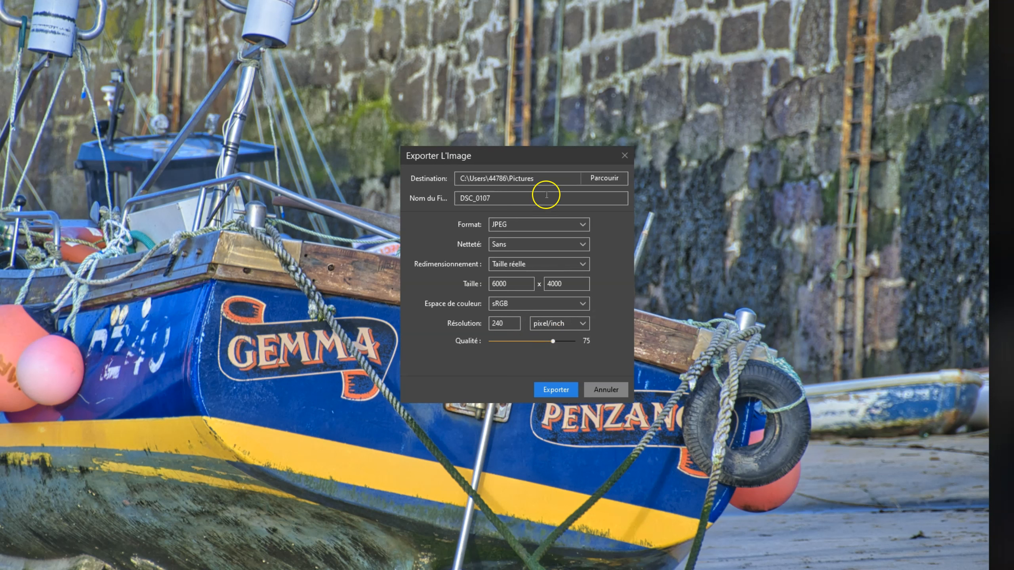
pyautogui.click(622, 155)
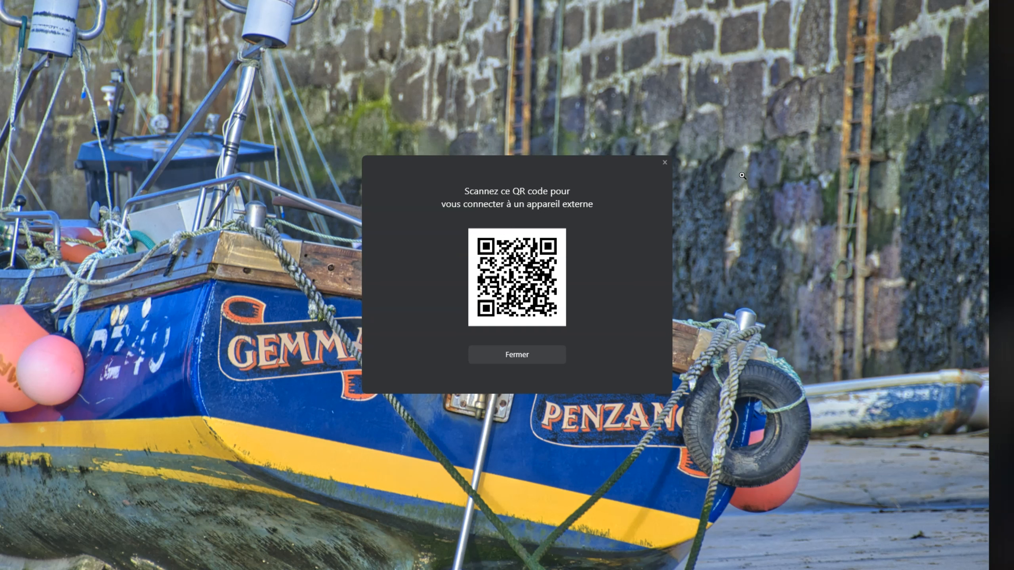
# - Dismiss the device connection QR code and examine the file-level export and sharing options, including Luminar Share
pyautogui.press('Escape')
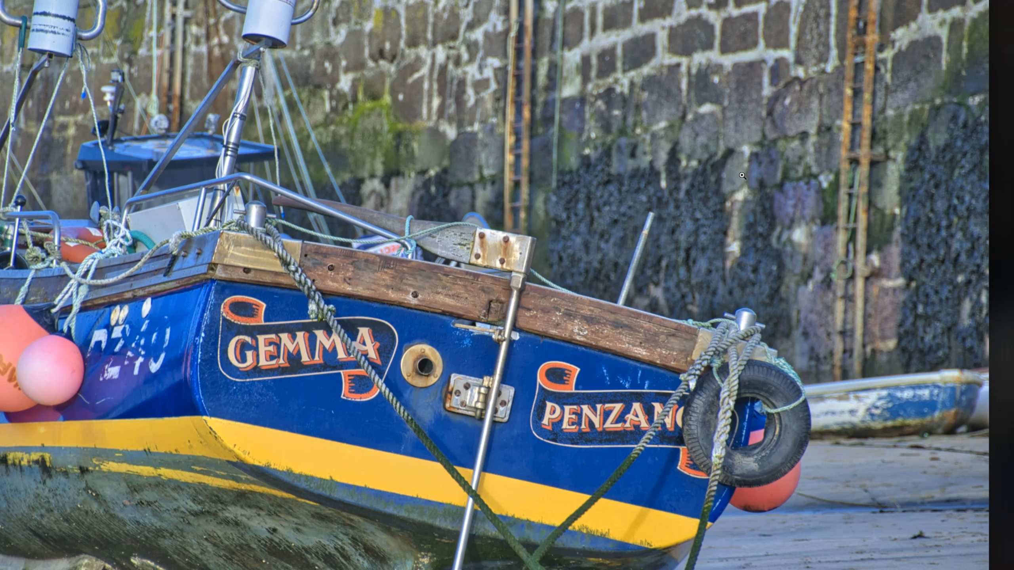
pyautogui.click(745, 170)
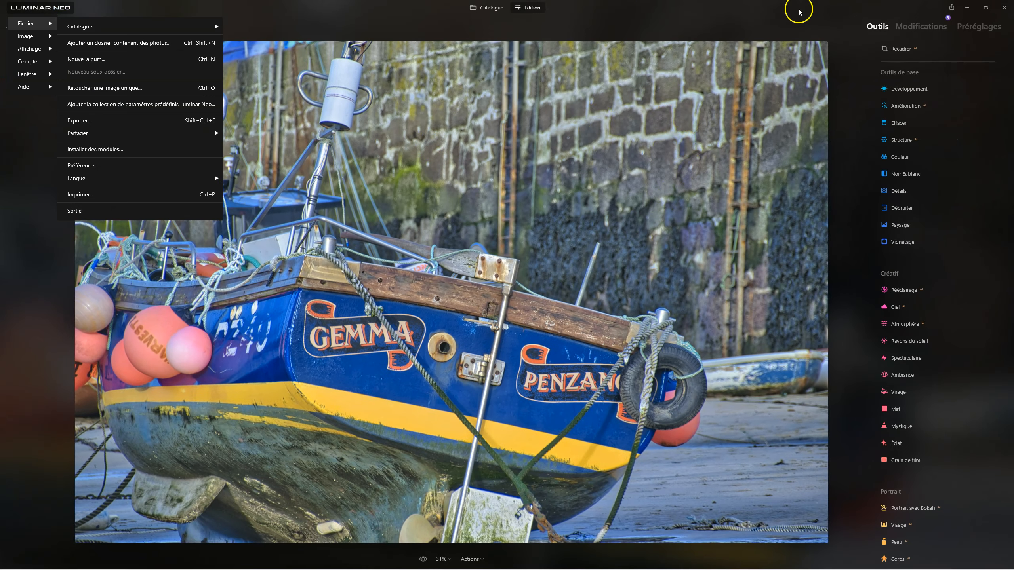
pyautogui.click(800, 12)
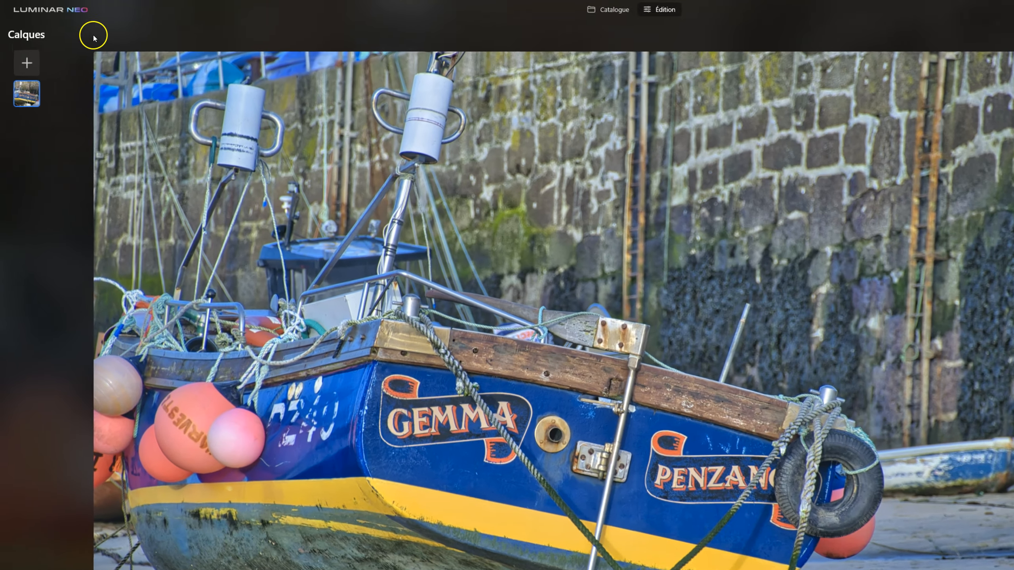
pyautogui.click(40, 7)
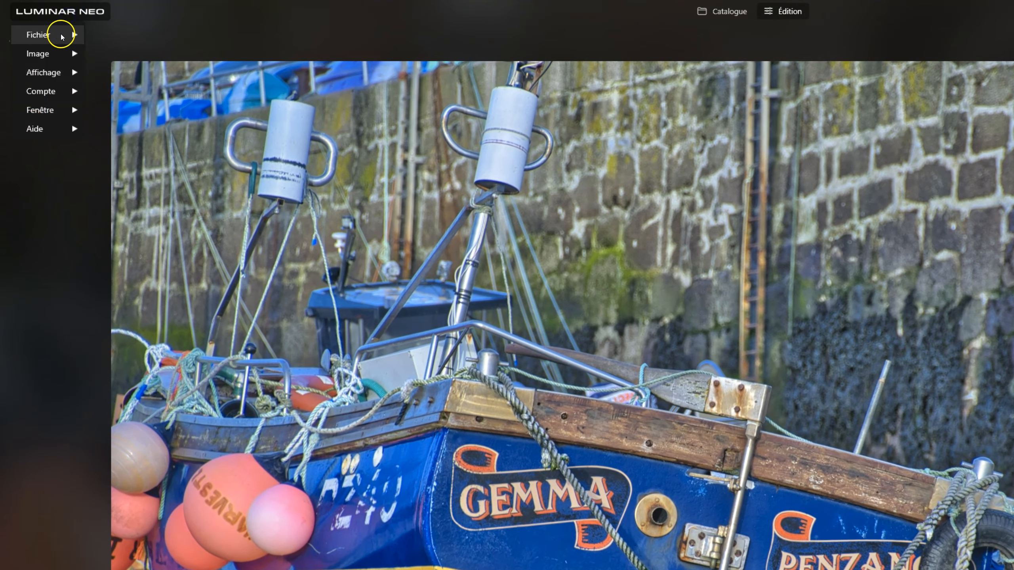
pyautogui.moveTo(62, 36)
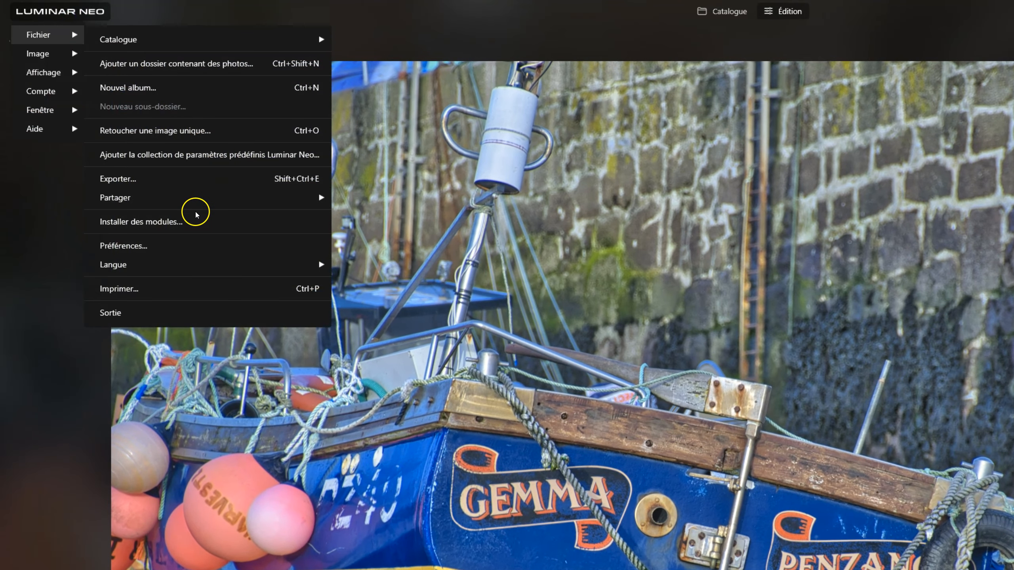
pyautogui.moveTo(197, 194)
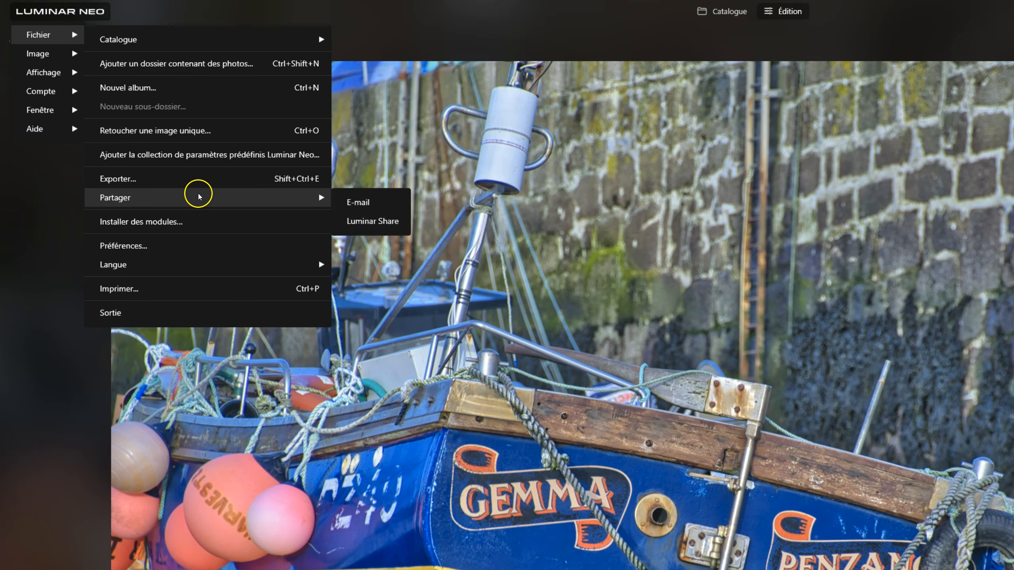
pyautogui.click(398, 220)
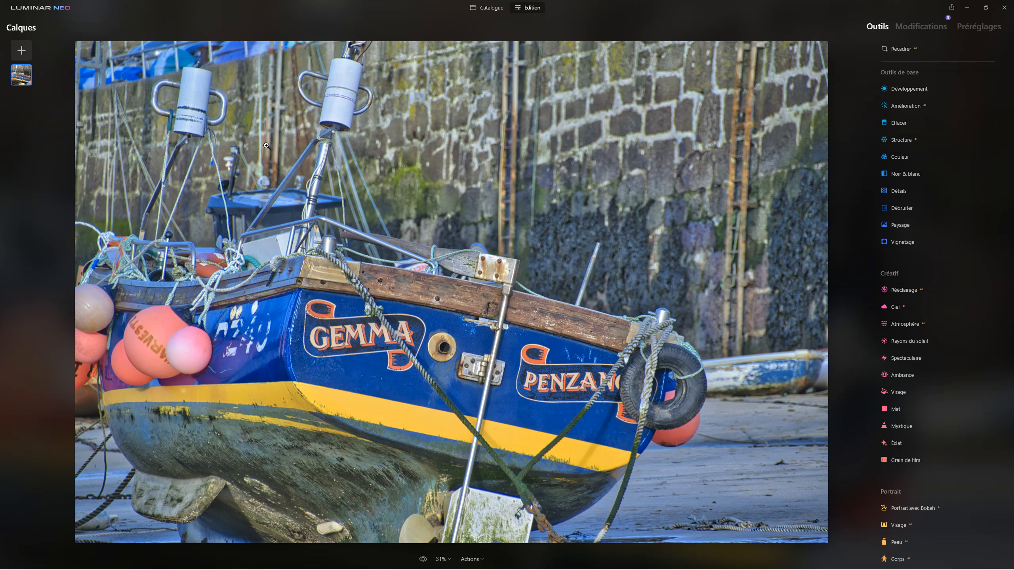
pyautogui.click(252, 71)
pyautogui.click(595, 213)
# - Add the first Flare image, the blue and purple one, as a new layer over the boat photo
pyautogui.click(21, 50)
pyautogui.click(32, 129)
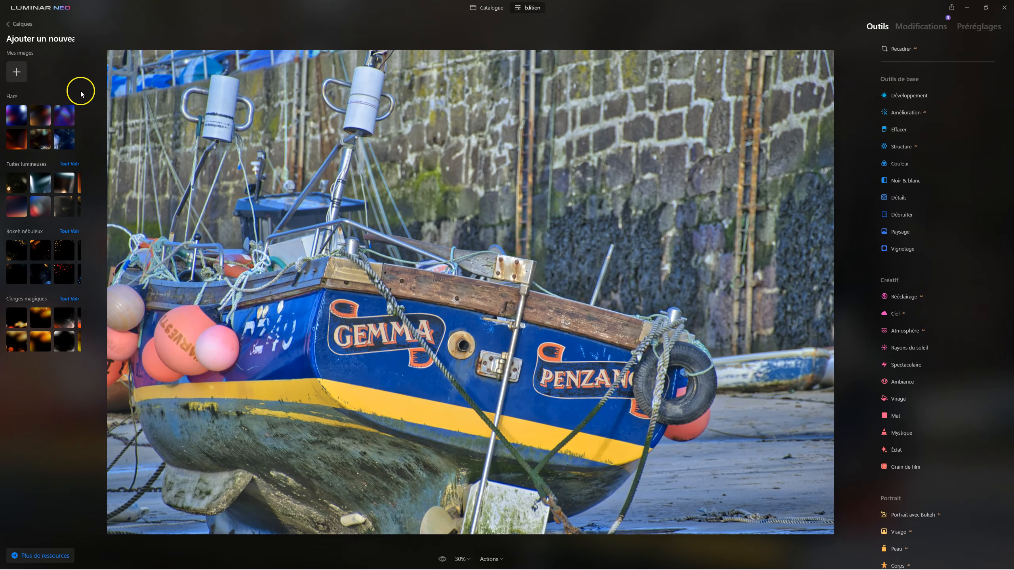
pyautogui.click(17, 115)
pyautogui.click(244, 154)
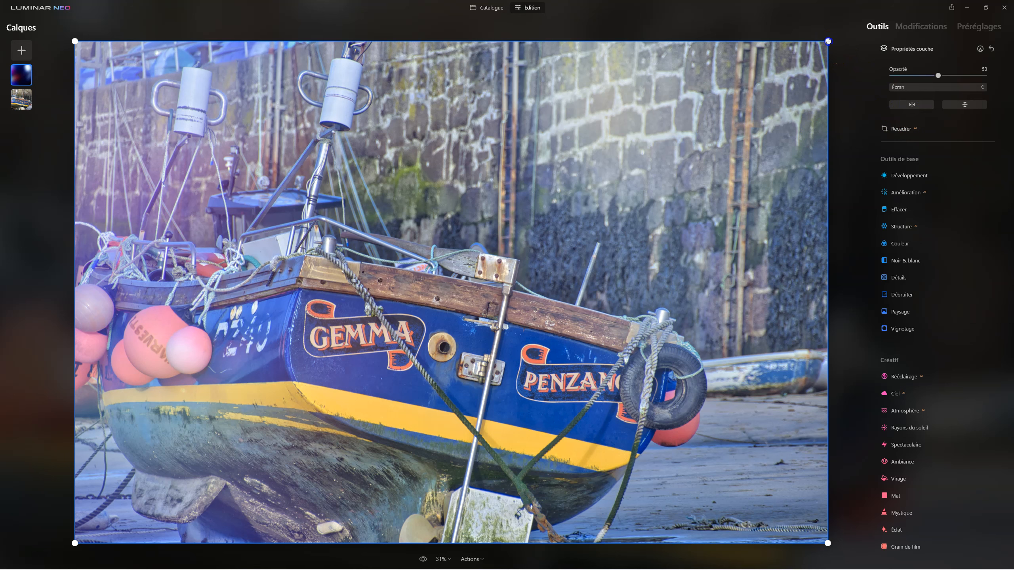
# - Shrink the flare layer and reposition it over the middle of the boat photo, with its opacity set to 100
pyautogui.moveTo(828, 42); pyautogui.dragTo(772, 107)
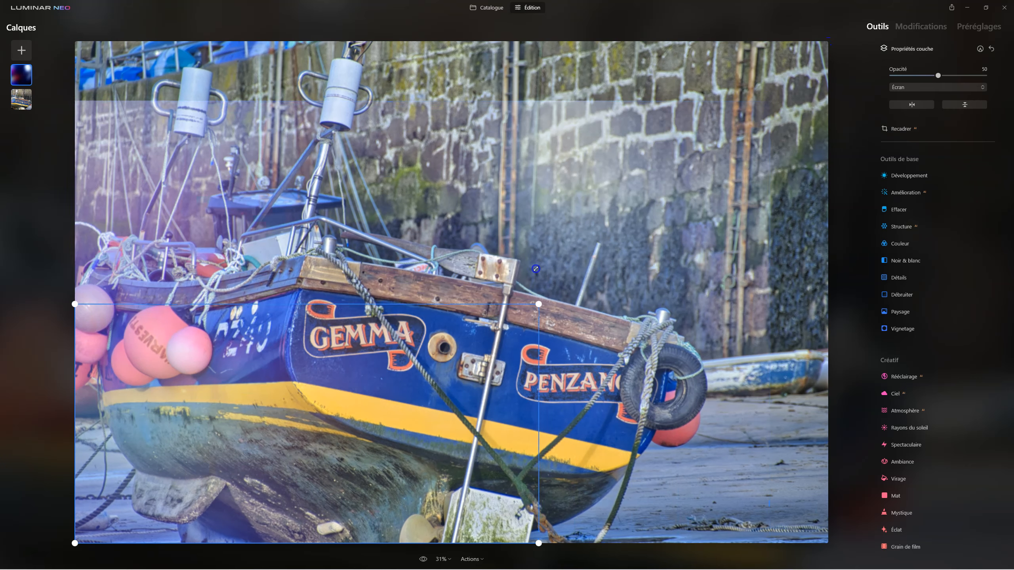
pyautogui.moveTo(777, 145); pyautogui.dragTo(580, 280)
pyautogui.moveTo(383, 493); pyautogui.dragTo(513, 373)
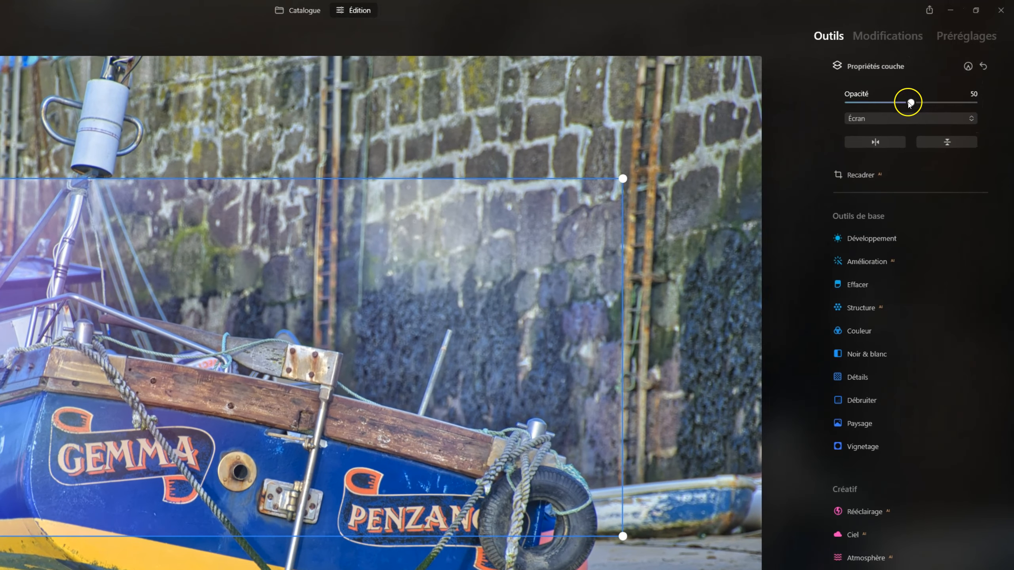
pyautogui.moveTo(937, 76); pyautogui.dragTo(991, 75)
pyautogui.moveTo(340, 300); pyautogui.dragTo(376, 301)
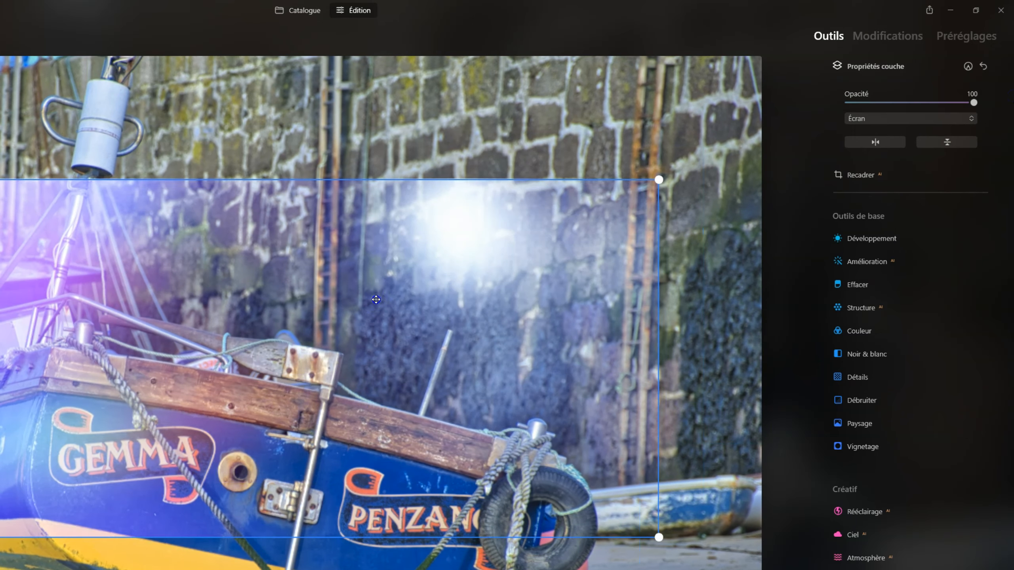
# - Compare the flare layer's blend modes, including Normal and Éclaircir, and set the mode to Normal
pyautogui.click(935, 120)
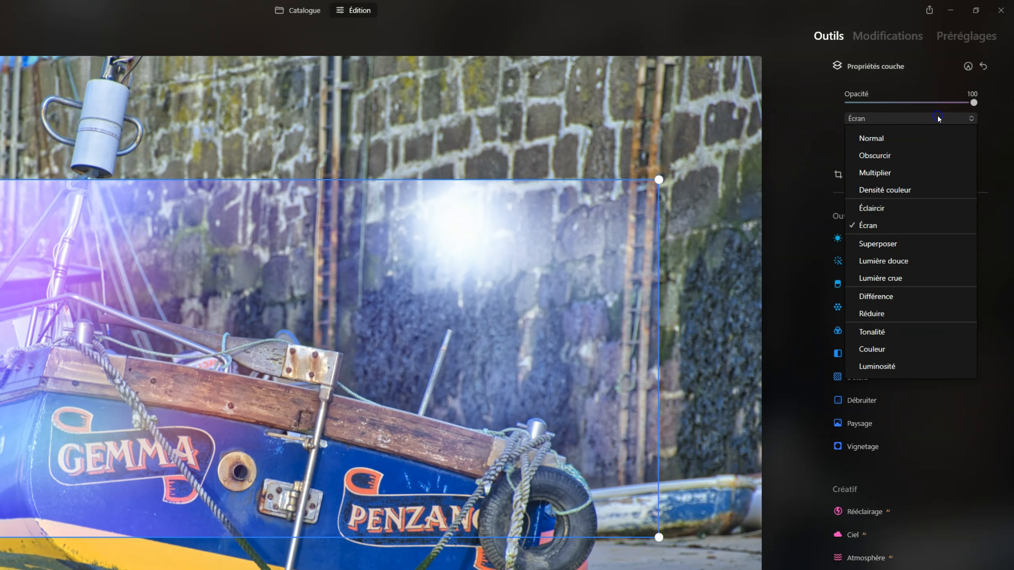
pyautogui.click(885, 139)
pyautogui.click(886, 119)
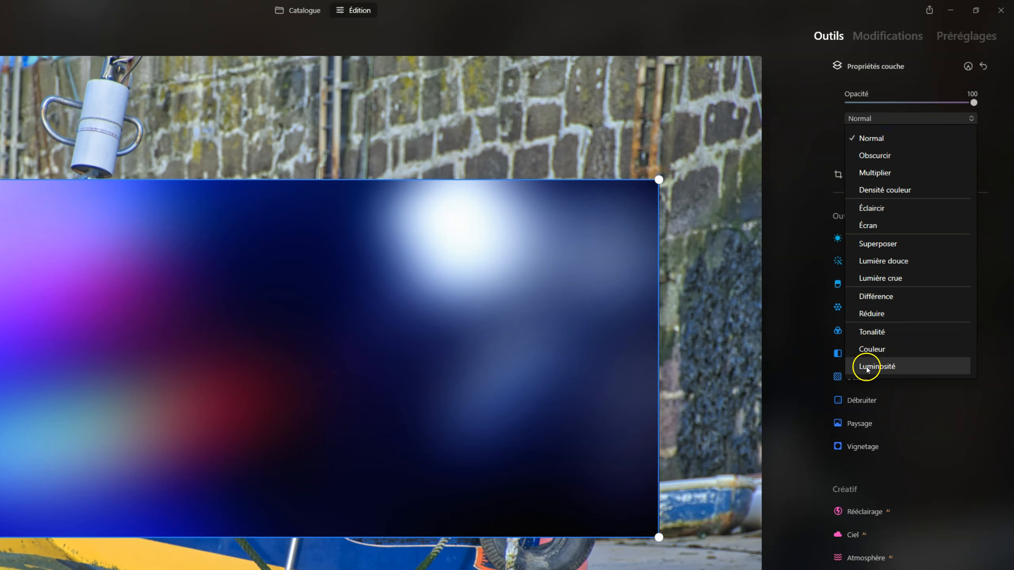
pyautogui.click(882, 155)
pyautogui.click(876, 172)
pyautogui.click(872, 119)
pyautogui.click(873, 211)
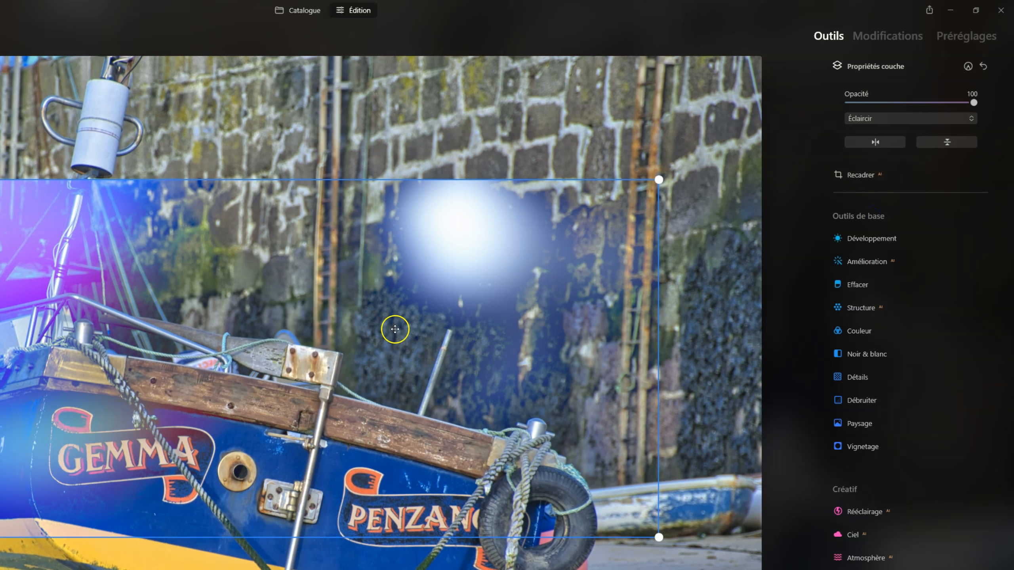
pyautogui.click(915, 123)
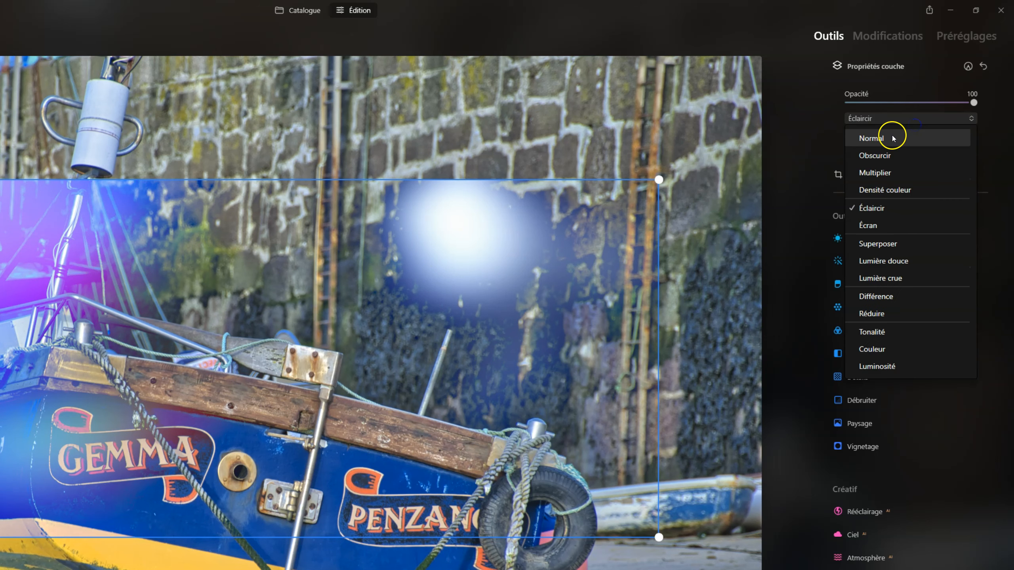
pyautogui.click(893, 136)
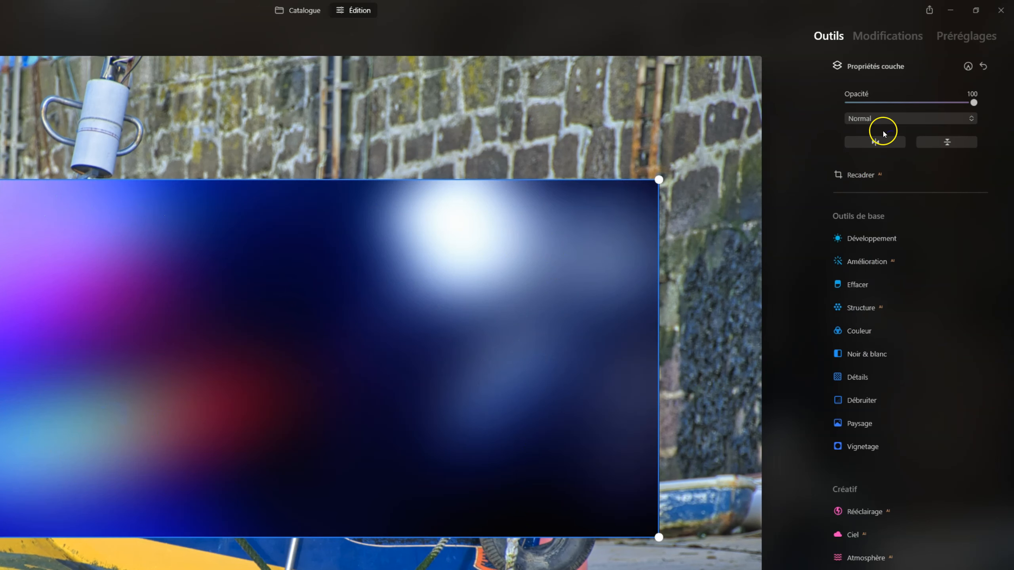
# - Try the flare layer in Multiplier mode at 27 opacity, enlarge it past the photo's upper corner, and reset the layer properties
pyautogui.click(882, 118)
pyautogui.click(878, 149)
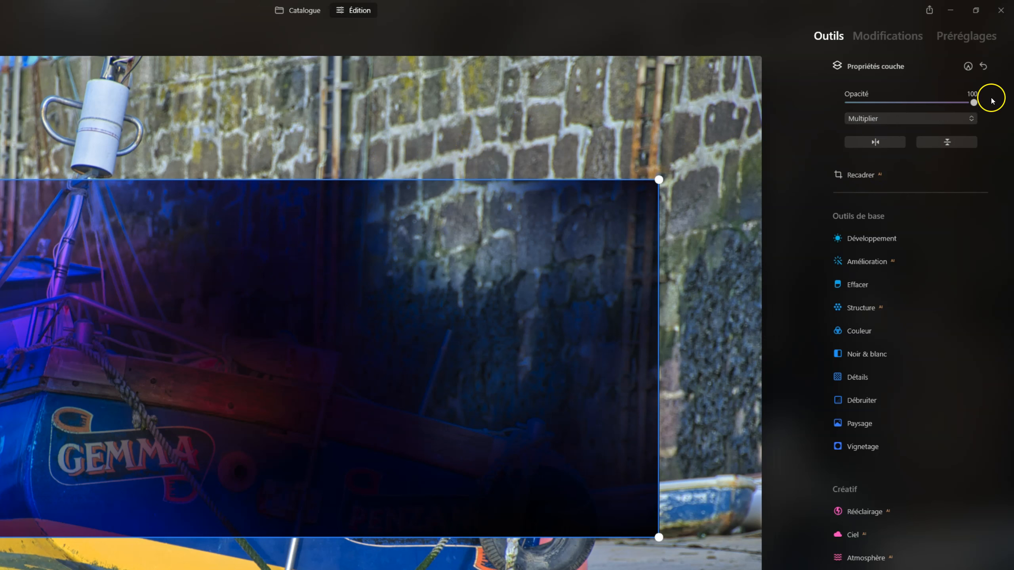
pyautogui.moveTo(973, 102); pyautogui.dragTo(883, 103)
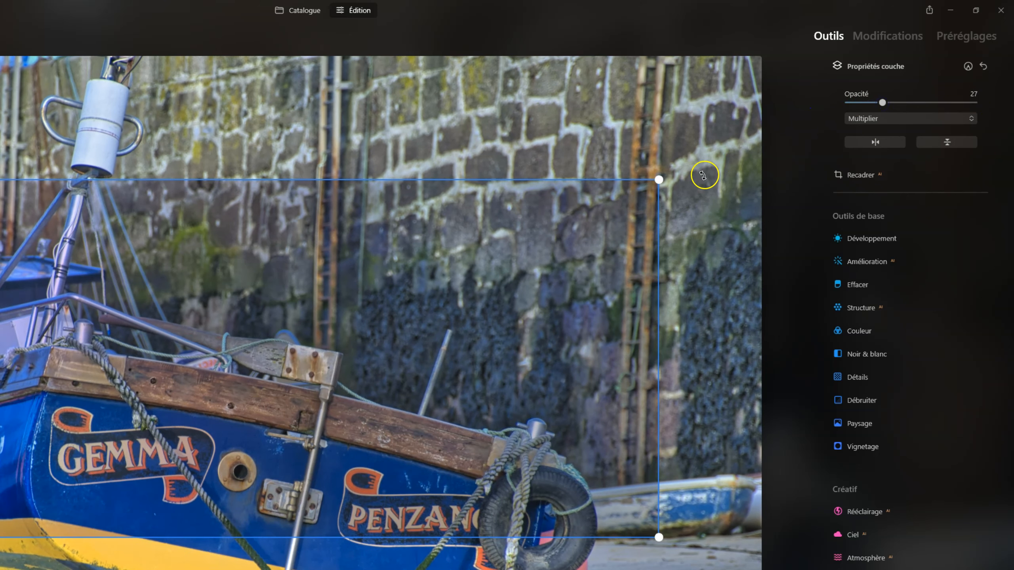
pyautogui.moveTo(659, 179); pyautogui.dragTo(804, 18)
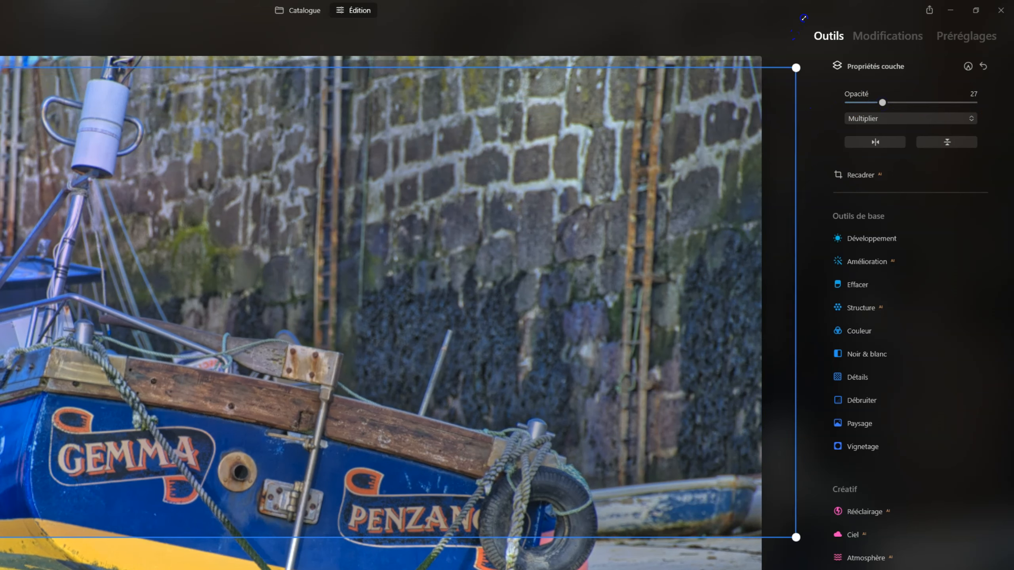
pyautogui.click(988, 67)
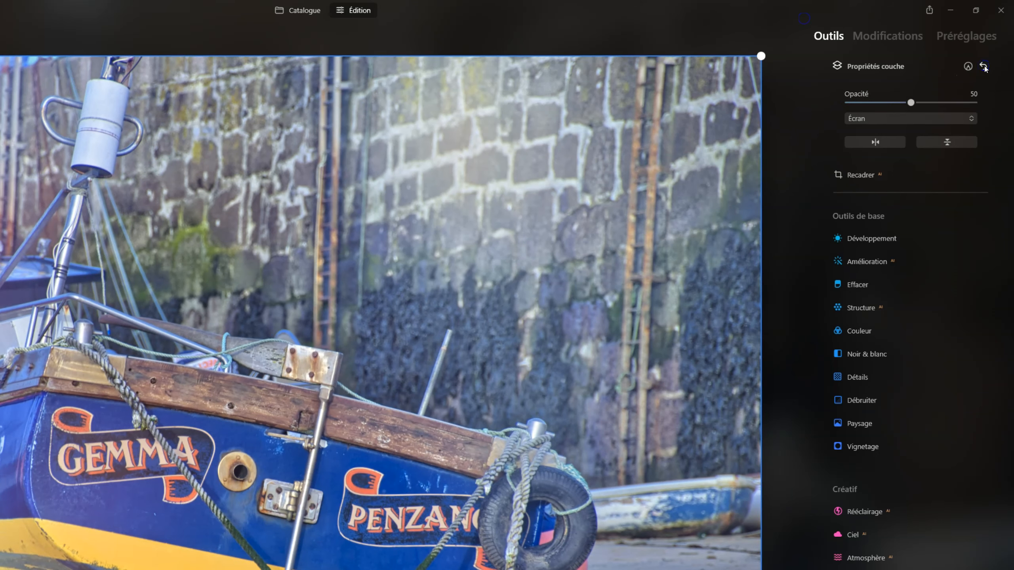
# - Raise the flare layer's opacity to 100, switch its blend mode to Multiplier and lower the opacity to 42
pyautogui.moveTo(897, 104); pyautogui.dragTo(975, 103)
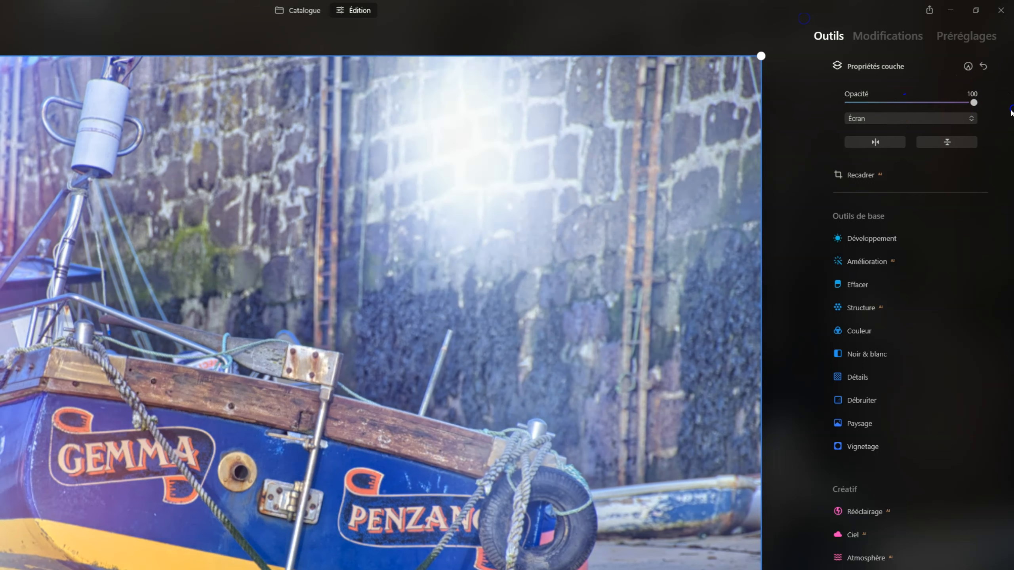
pyautogui.click(921, 116)
pyautogui.scroll(2, 882, 170)
pyautogui.click(884, 171)
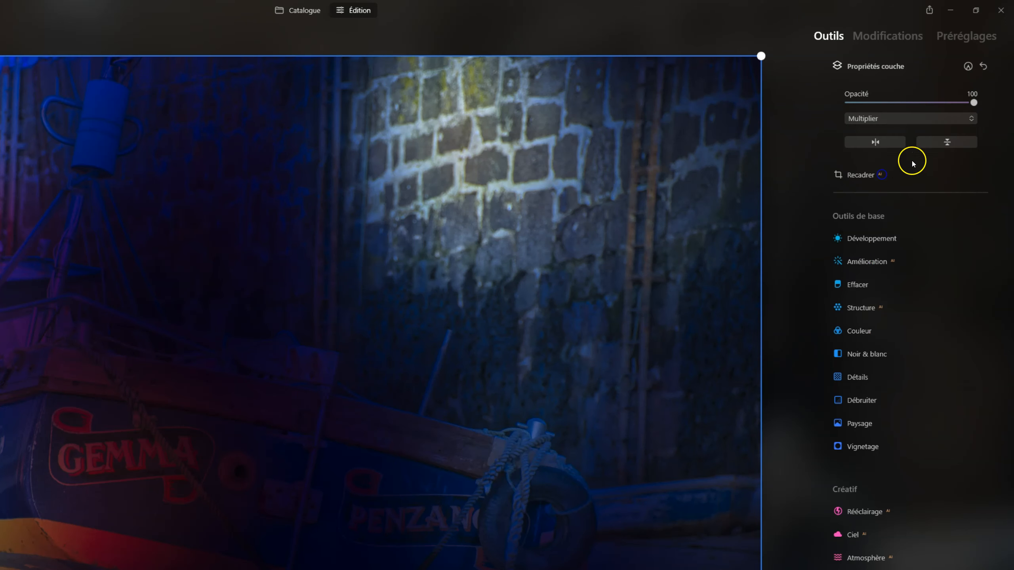
pyautogui.moveTo(963, 107); pyautogui.dragTo(902, 111)
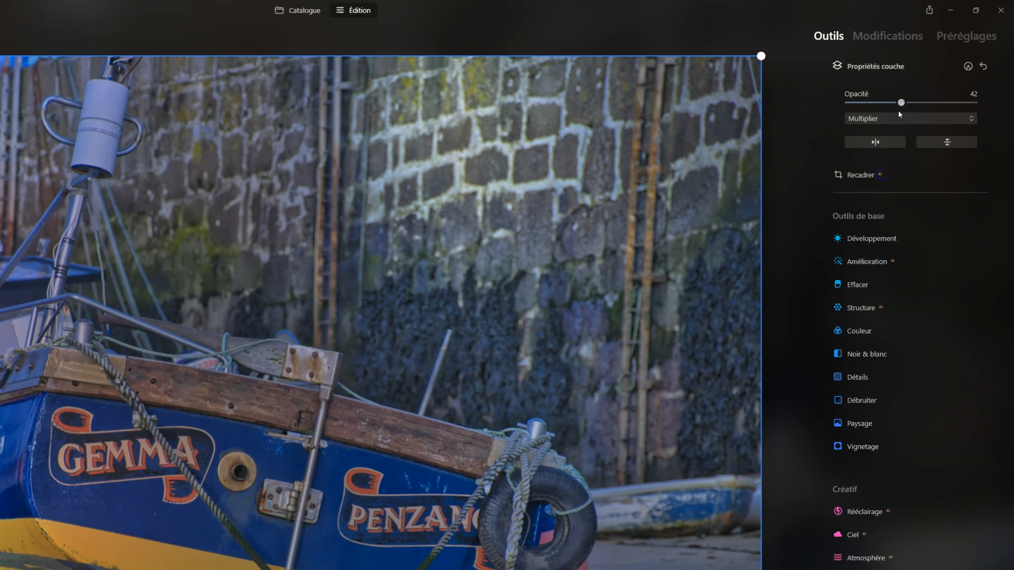
# - Try mirroring the flare layer horizontally and vertically
pyautogui.click(887, 145)
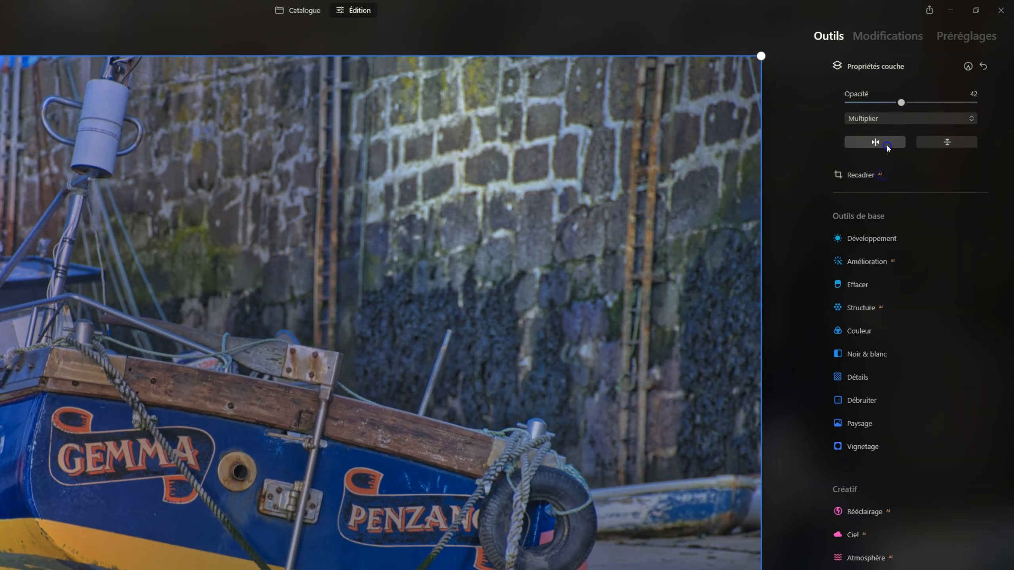
pyautogui.click(952, 146)
pyautogui.click(952, 146)
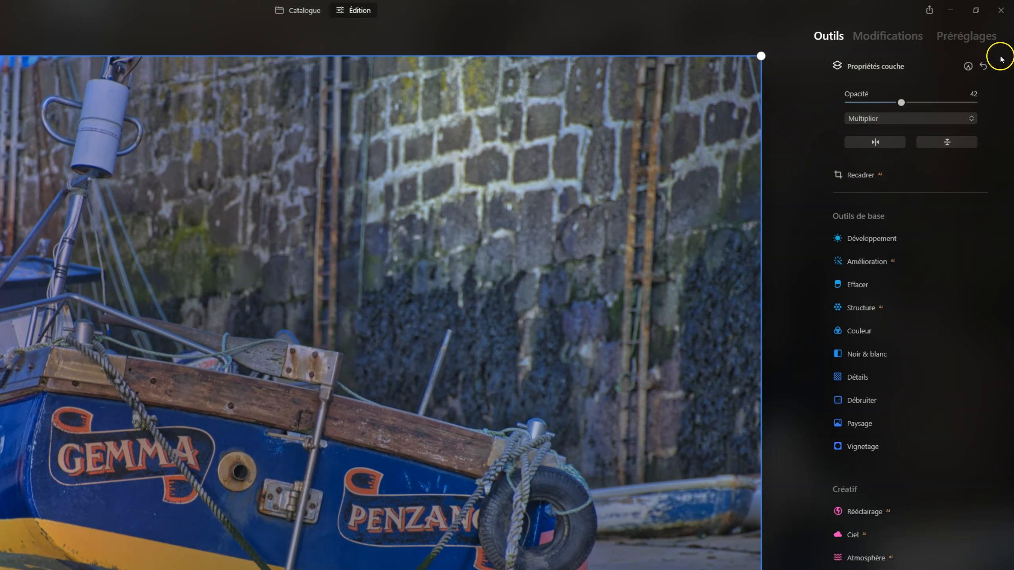
# - Try a paint mask on the flare layer with 28 layer opacity and 33 brush intensity, and reset the layer properties
pyautogui.click(968, 66)
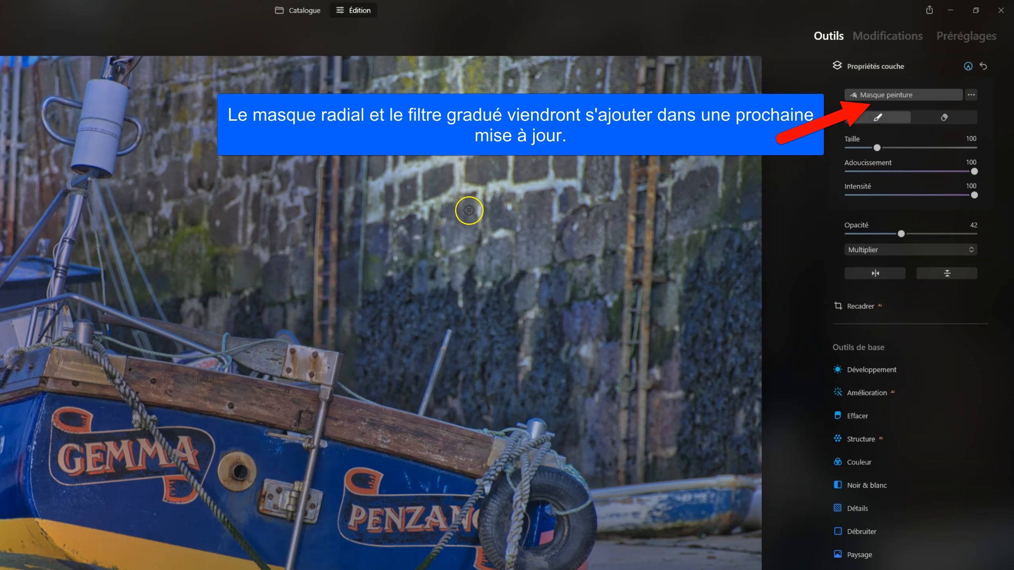
pyautogui.moveTo(899, 234)
pyautogui.mouseDown()
pyautogui.moveTo(870, 233)
pyautogui.moveTo(884, 234)
pyautogui.mouseUp()
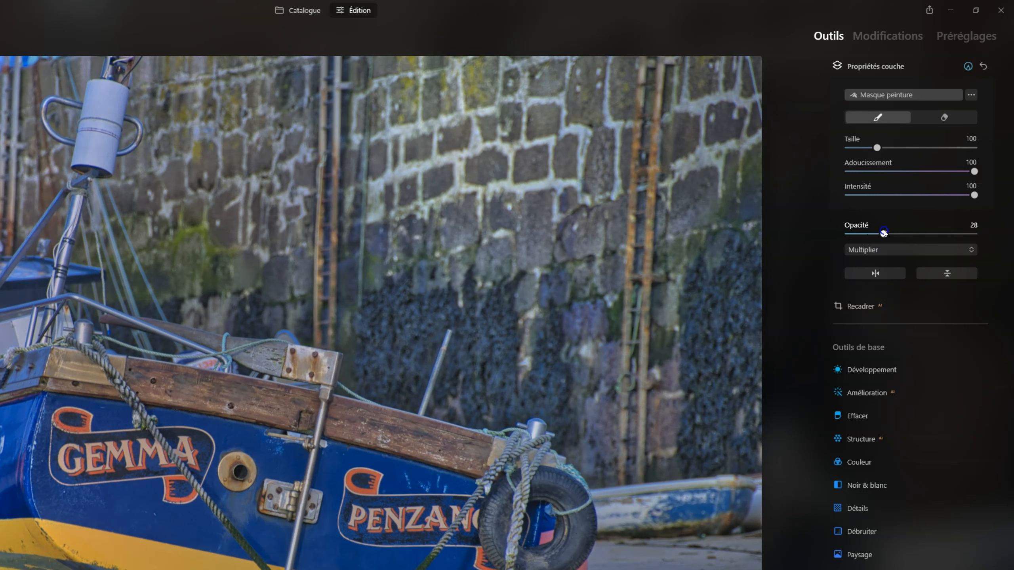
pyautogui.moveTo(974, 195); pyautogui.dragTo(857, 196)
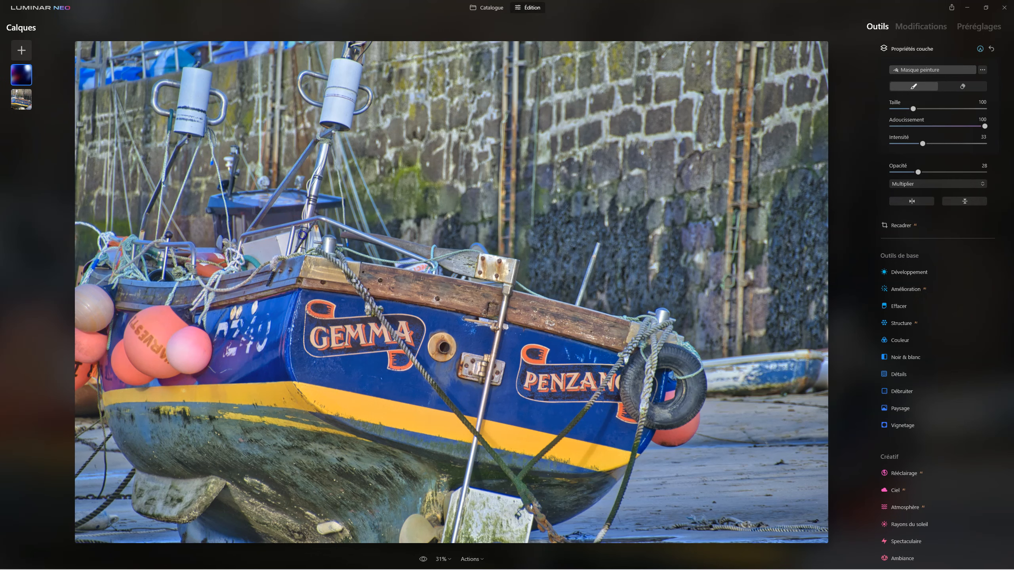
pyautogui.moveTo(531, 371)
pyautogui.mouseDown()
pyautogui.moveTo(292, 282)
pyautogui.moveTo(511, 216)
pyautogui.moveTo(572, 164)
pyautogui.moveTo(545, 146)
pyautogui.moveTo(388, 153)
pyautogui.mouseUp()
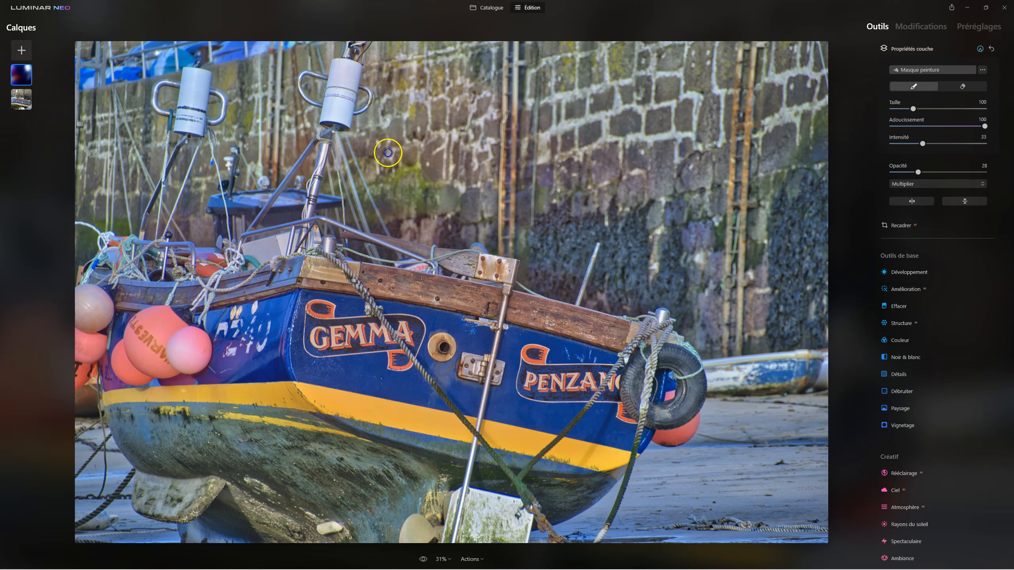
pyautogui.click(993, 50)
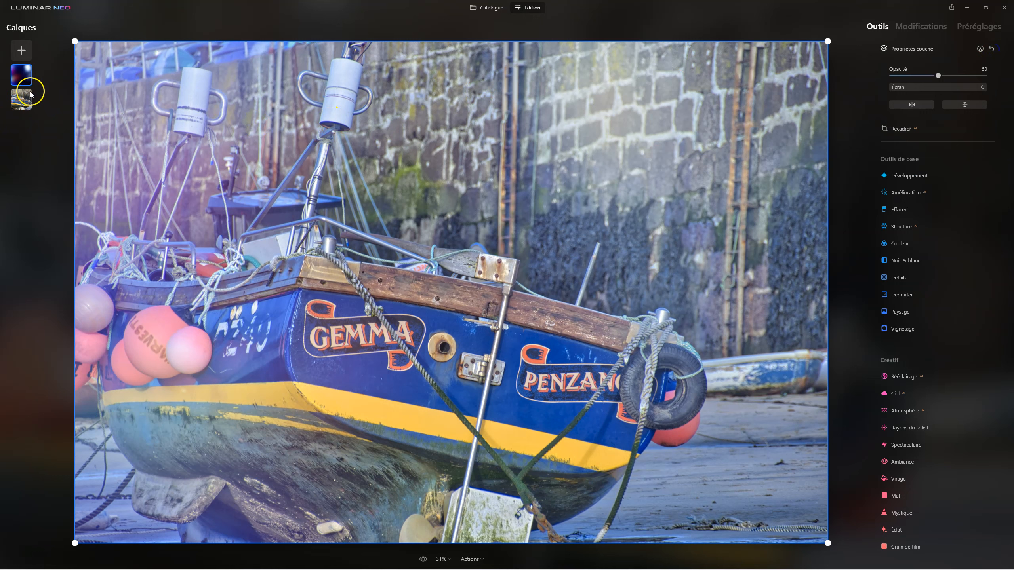
# - Browse for a custom image to use as a new layer, and cancel the file selection
pyautogui.click(25, 54)
pyautogui.click(17, 71)
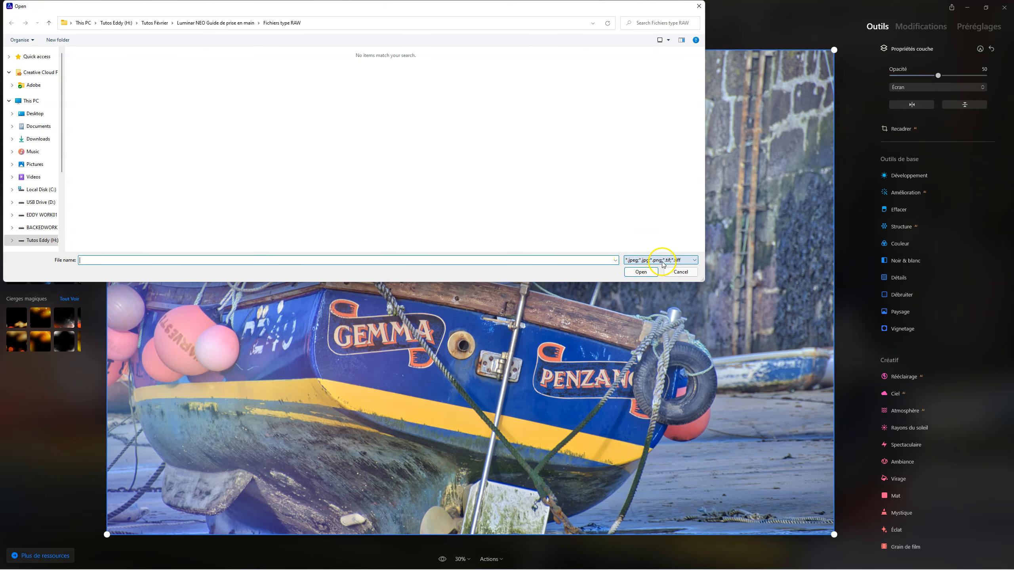
pyautogui.click(679, 271)
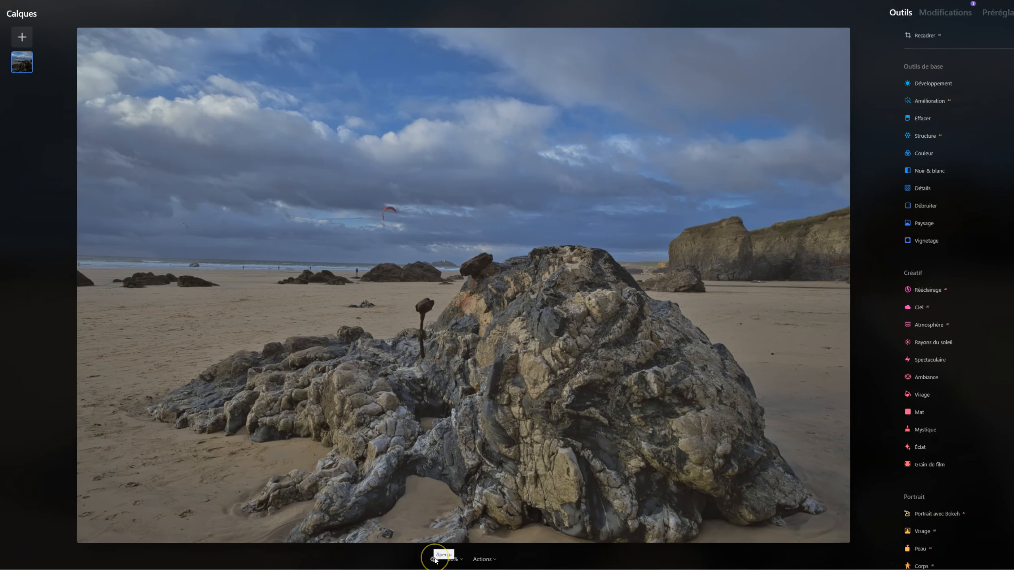
# - Compare the beach rock photo with its original version, and examine the available zoom levels and photo actions
pyautogui.click(423, 559)
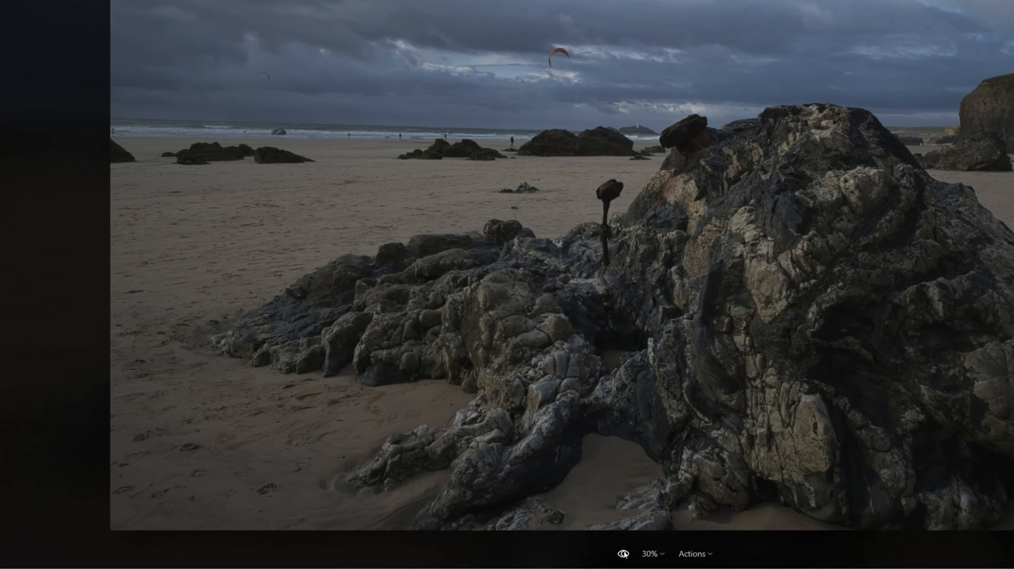
pyautogui.click(624, 554)
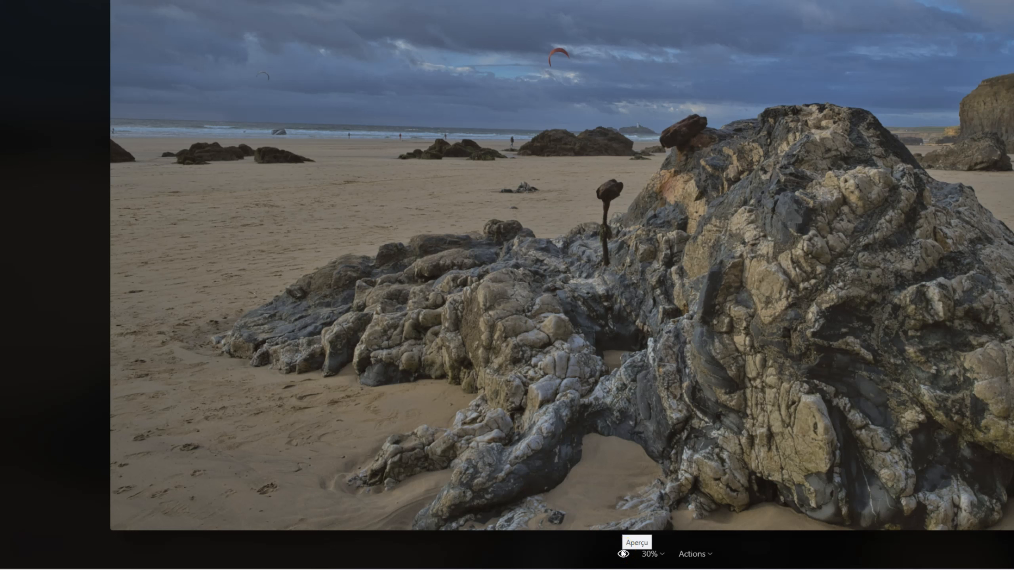
pyautogui.click(655, 555)
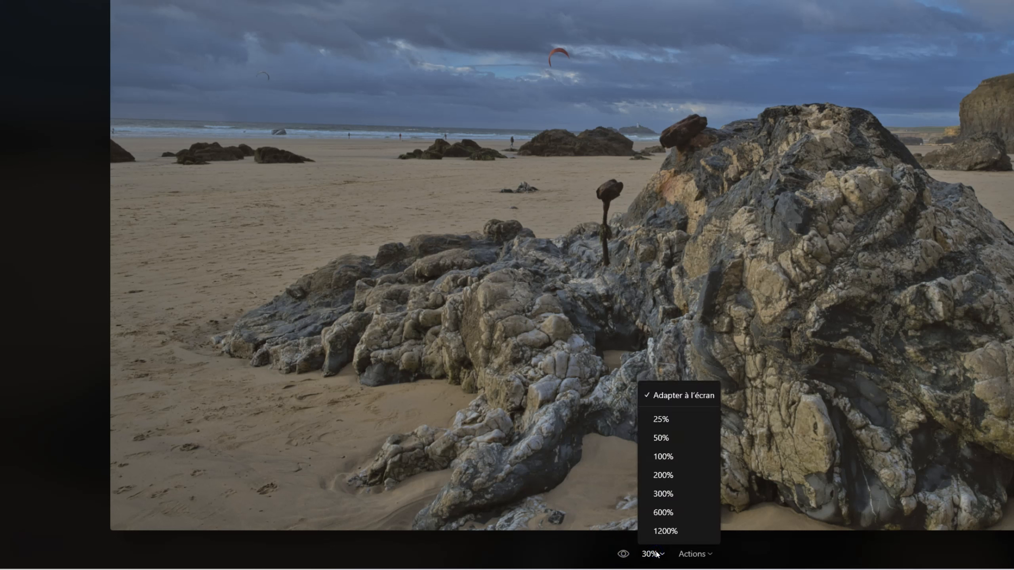
pyautogui.click(699, 555)
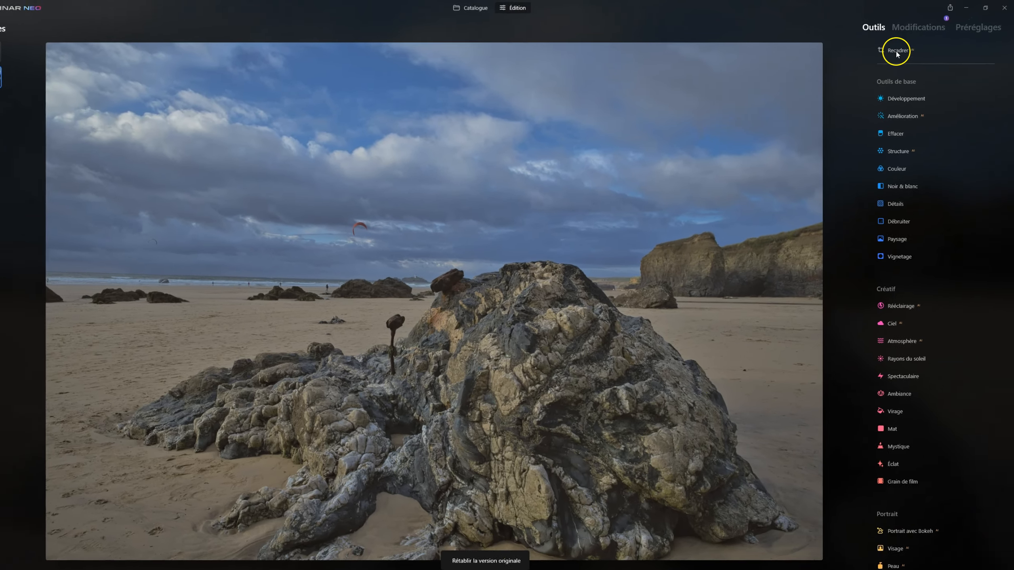
# - Crop the beach rock photo with the AI crop at a 2:3 ratio and automatically align its horizon
pyautogui.click(897, 50)
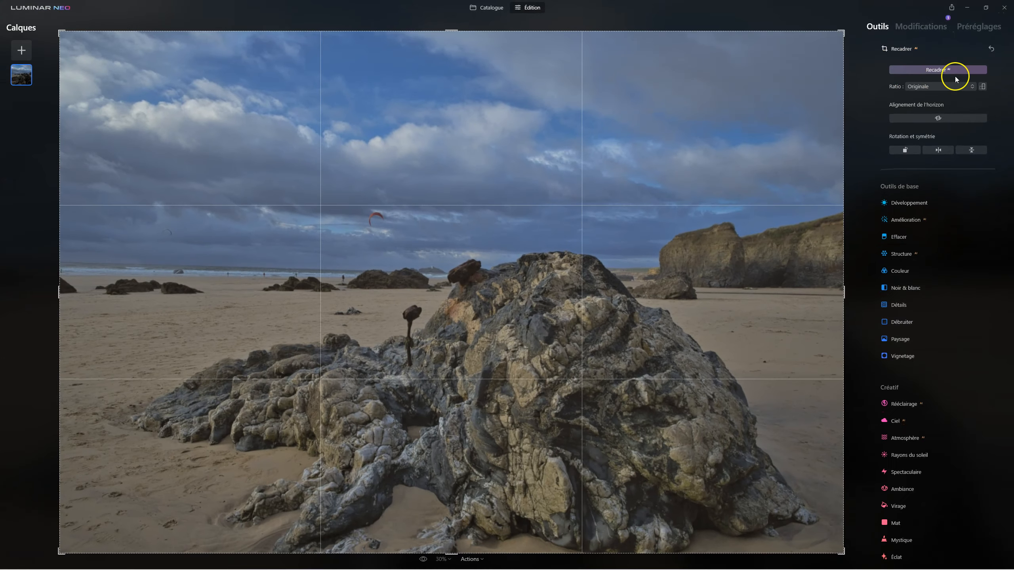
pyautogui.click(945, 69)
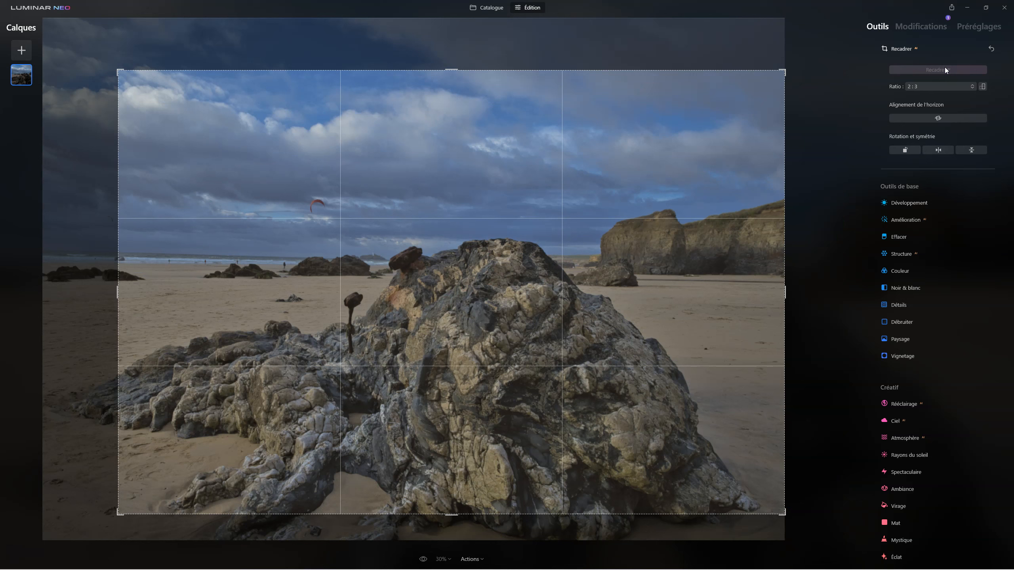
pyautogui.click(930, 86)
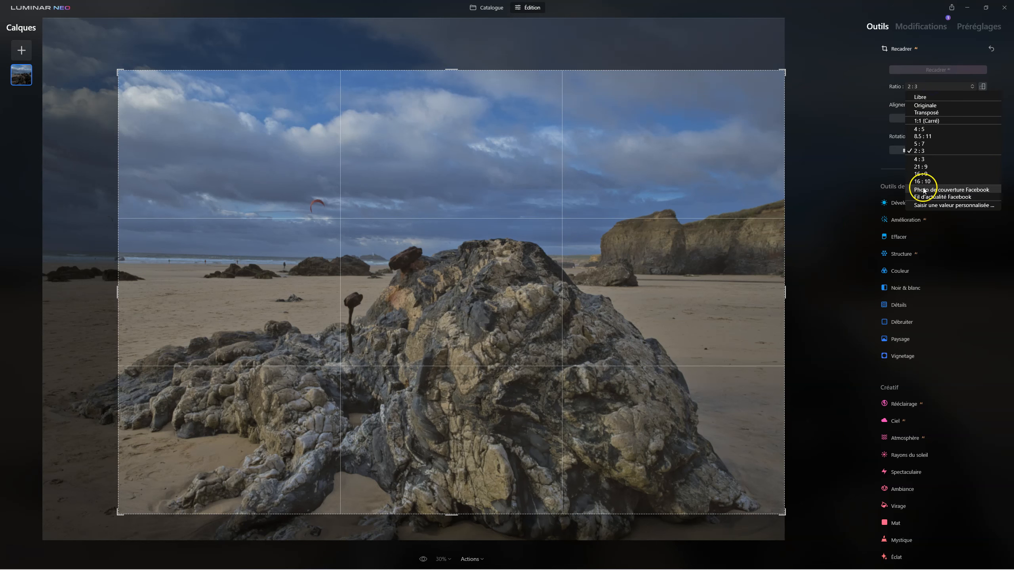
pyautogui.click(918, 88)
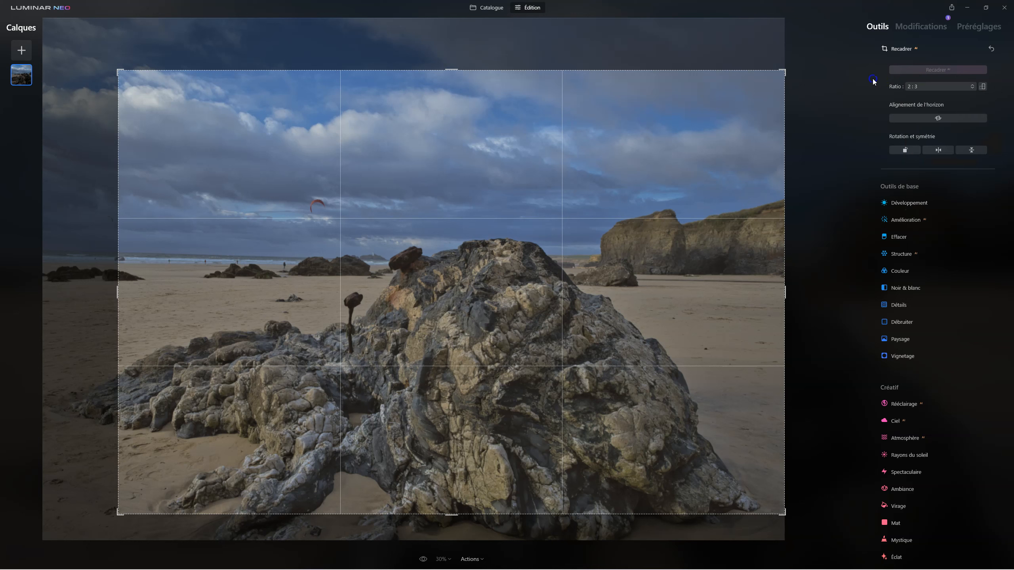
pyautogui.click(942, 116)
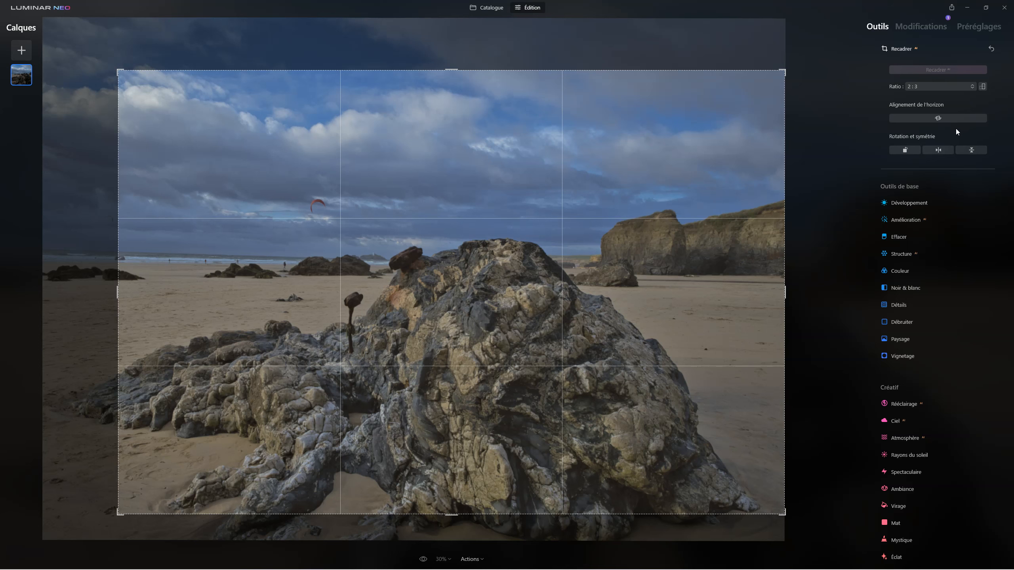
pyautogui.click(905, 51)
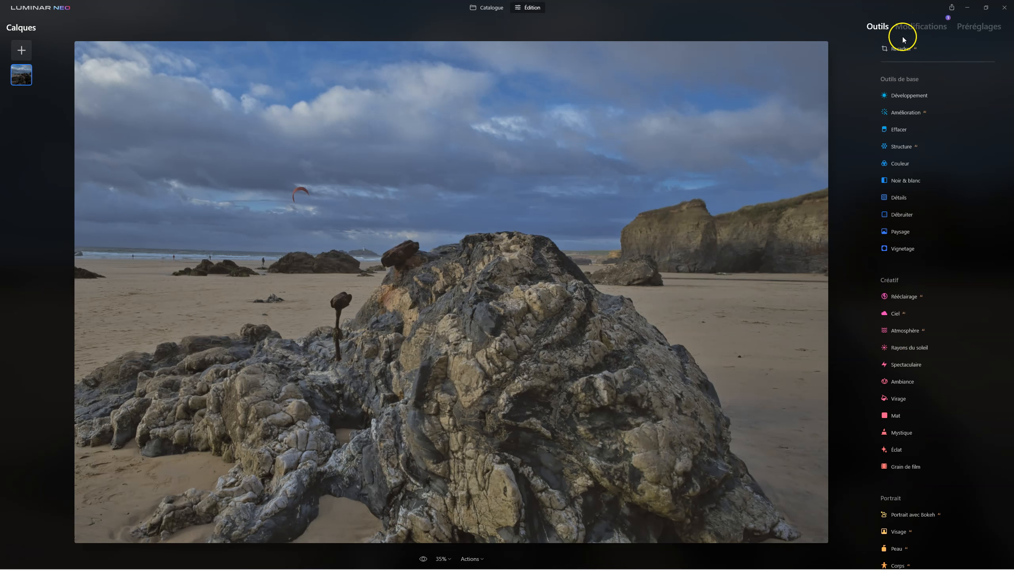
pyautogui.click(895, 51)
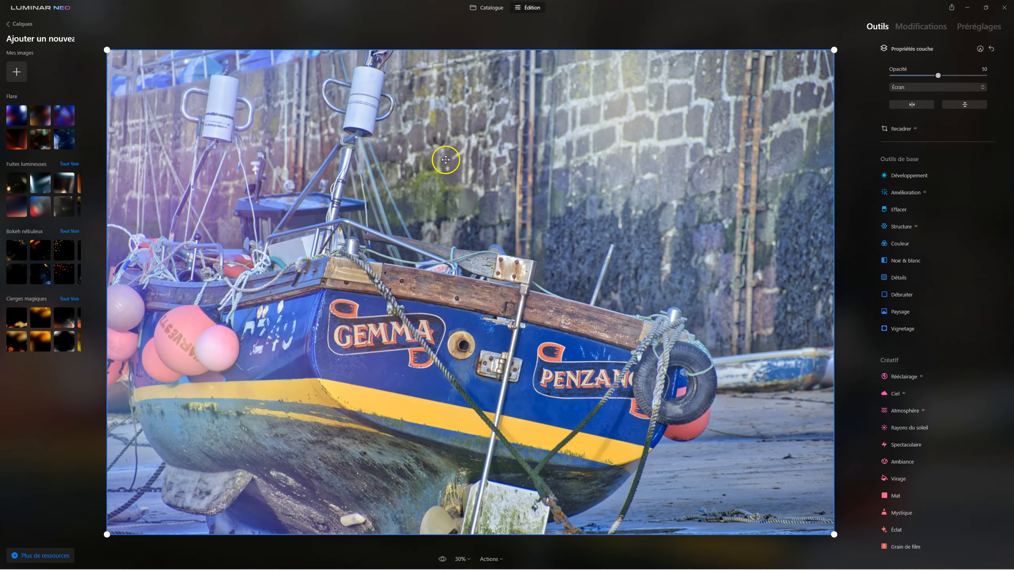
# - Leave the new-layer image library and remove the flare layer from the boat photo
pyautogui.click(18, 25)
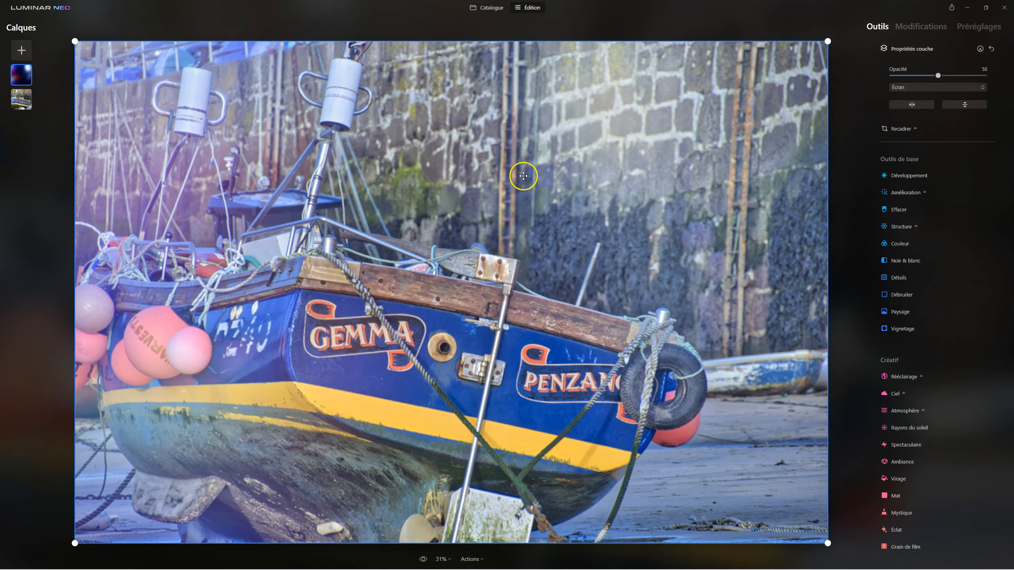
pyautogui.rightClick(22, 75)
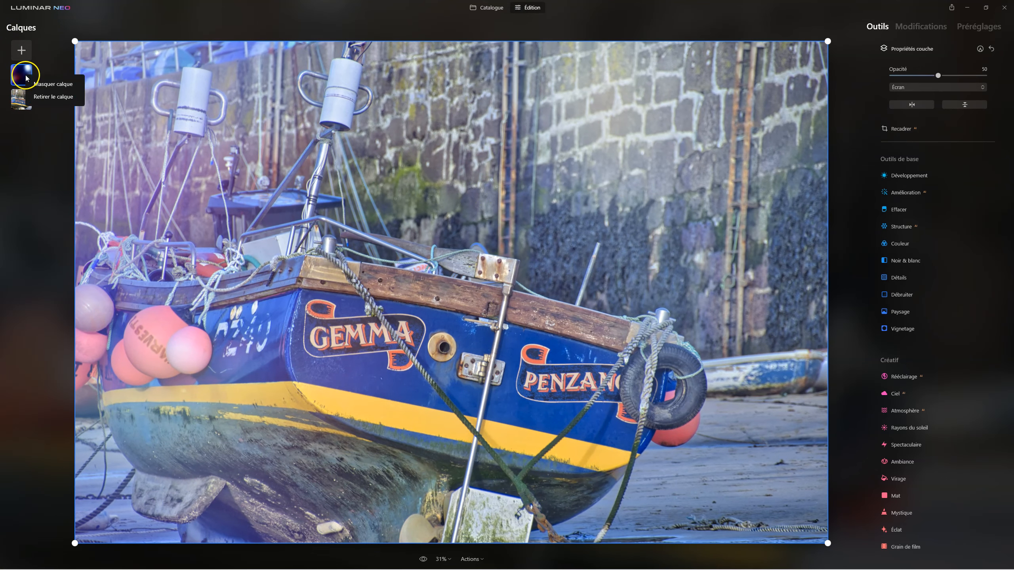
pyautogui.click(52, 98)
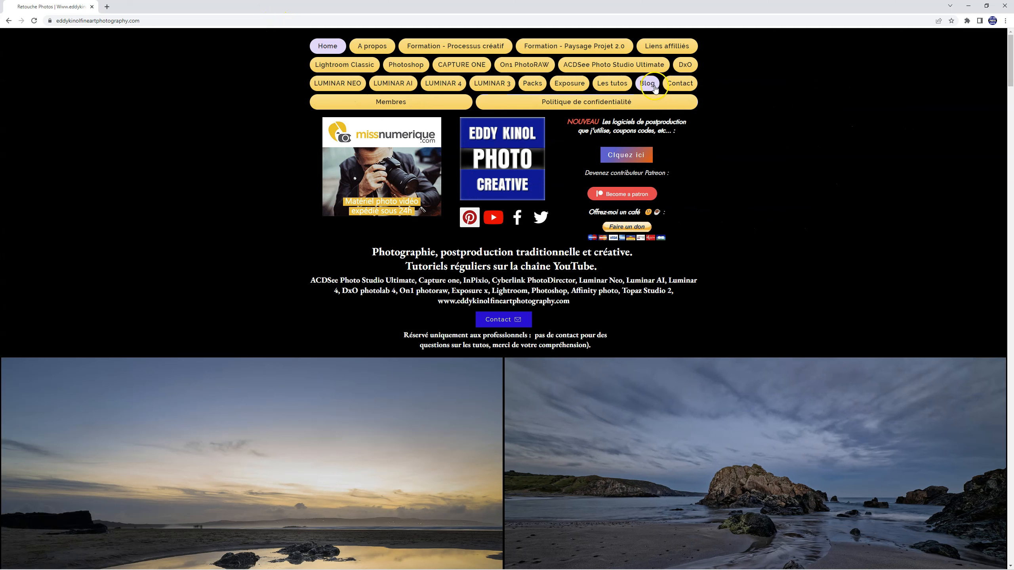
# - In the browser, open the website's blog, view the post "Les offres de lancement Luminar Neo", and close the browser
pyautogui.click(655, 88)
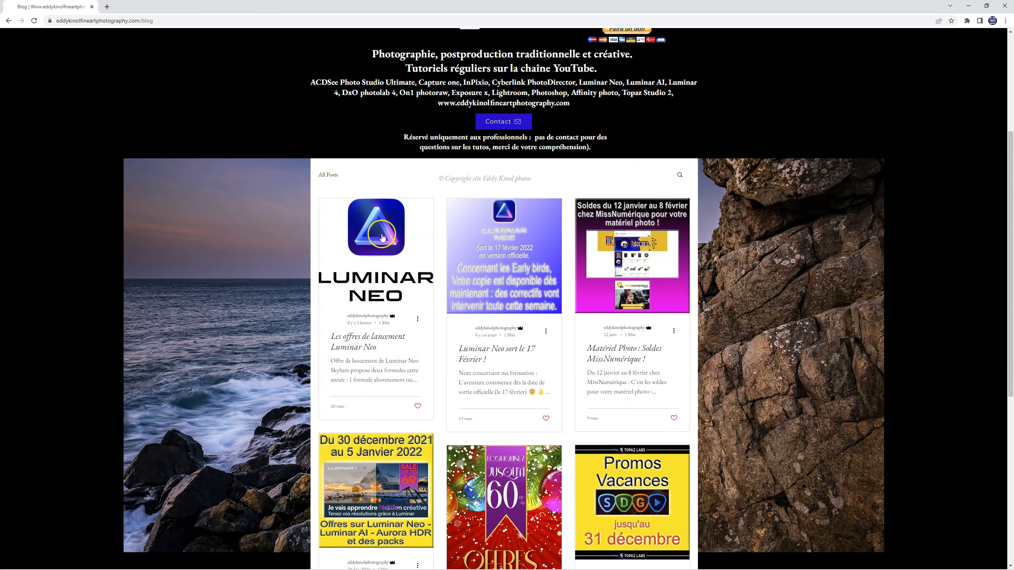
pyautogui.scroll(2, 374, 312)
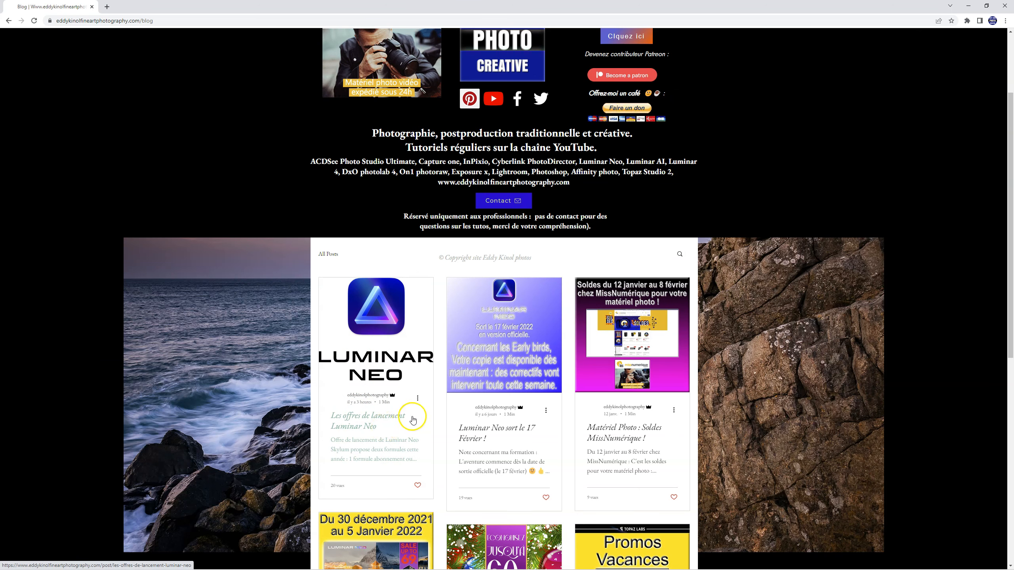
pyautogui.click(617, 368)
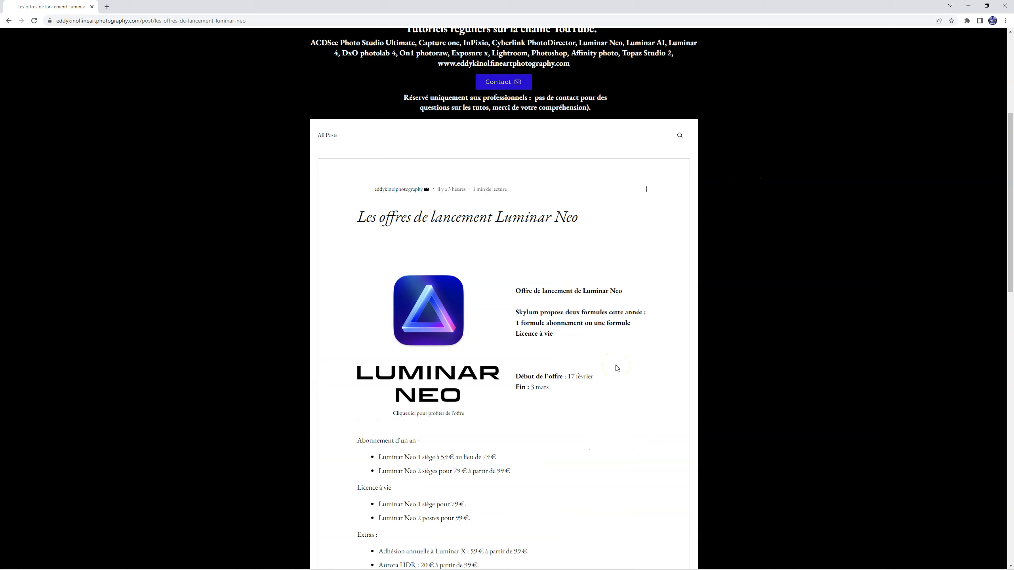
pyautogui.scroll(3, 611, 363)
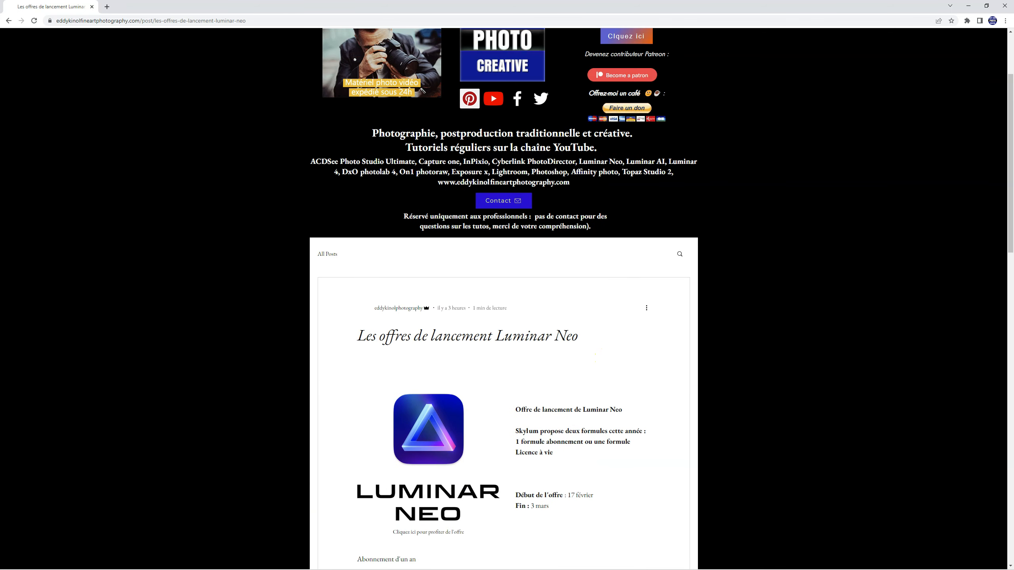
pyautogui.click(1006, 5)
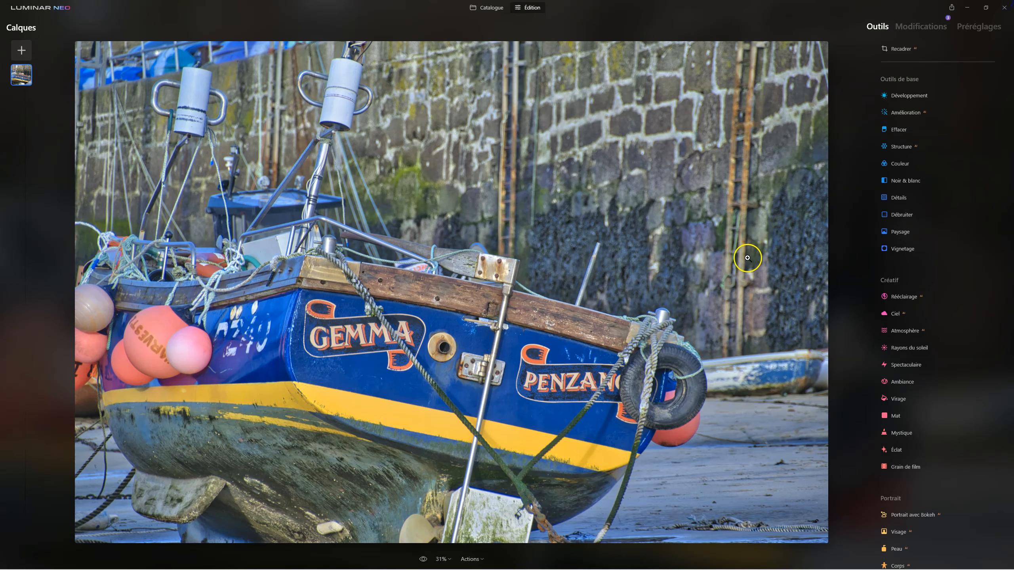